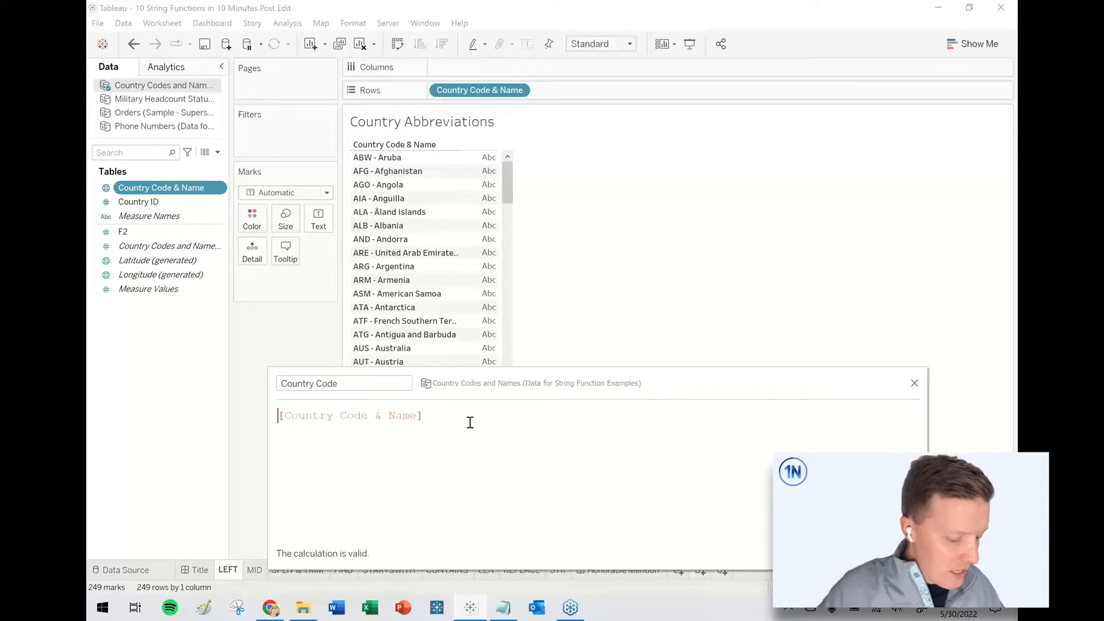
# Step: Complete the Country Code calculation as LEFT([Country Code & Name],3) and place the field before Country Code & Name on Rows
pyautogui.press('BackSpace')
pyautogui.press('BackSpace')
pyautogui.press('BackSpace')
pyautogui.write('T(')
pyautogui.click(508, 424)
pyautogui.write(',')
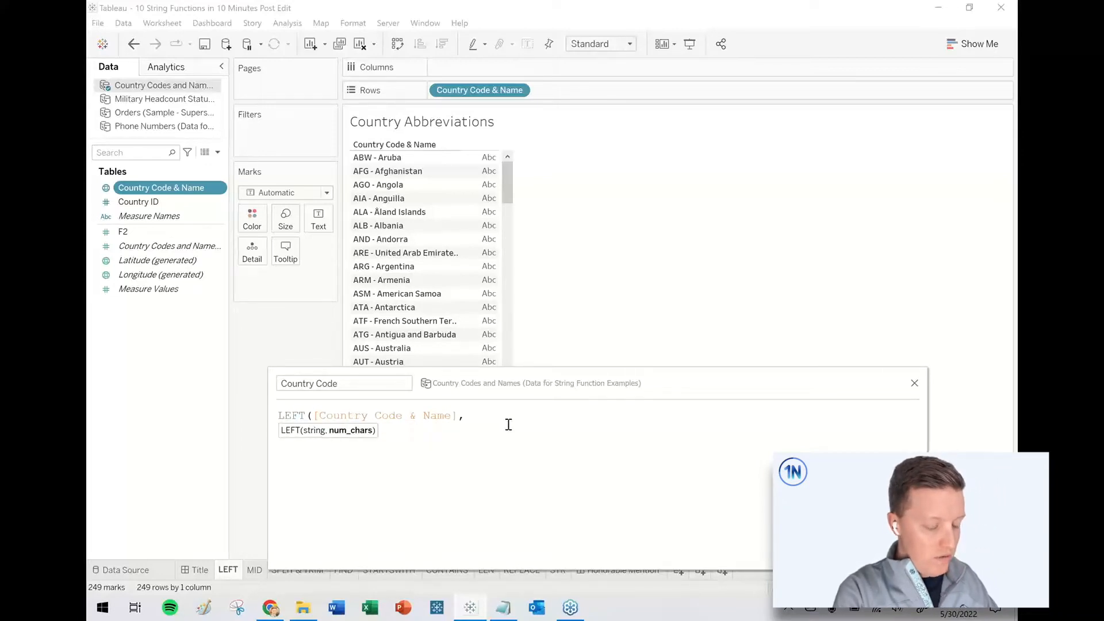
pyautogui.write('3)')
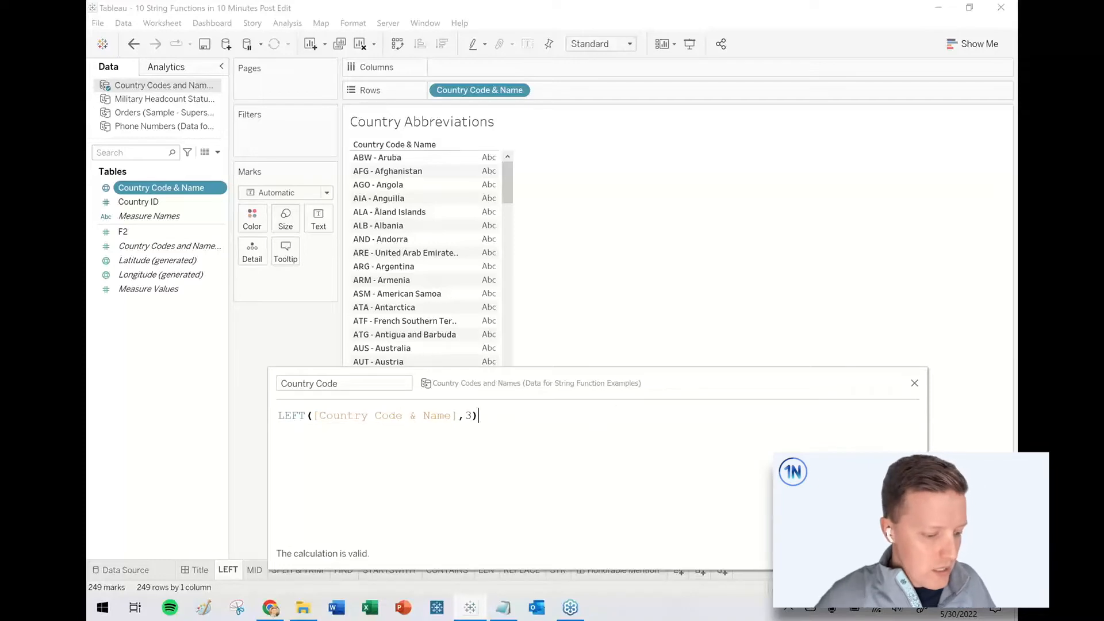
pyautogui.click(895, 553)
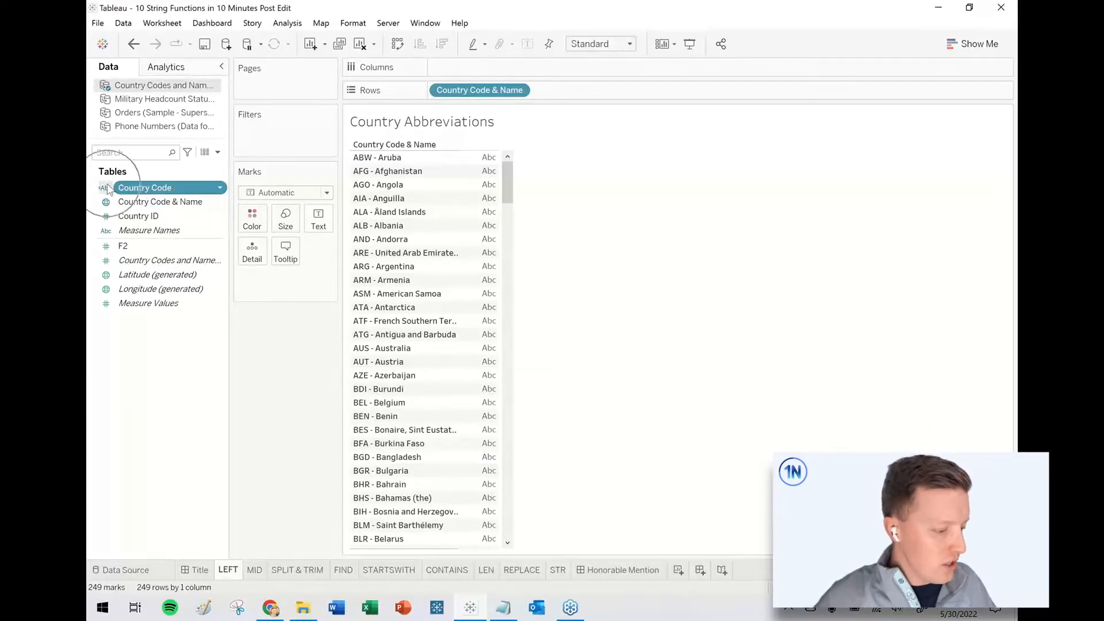
pyautogui.moveTo(138, 188); pyautogui.dragTo(431, 91)
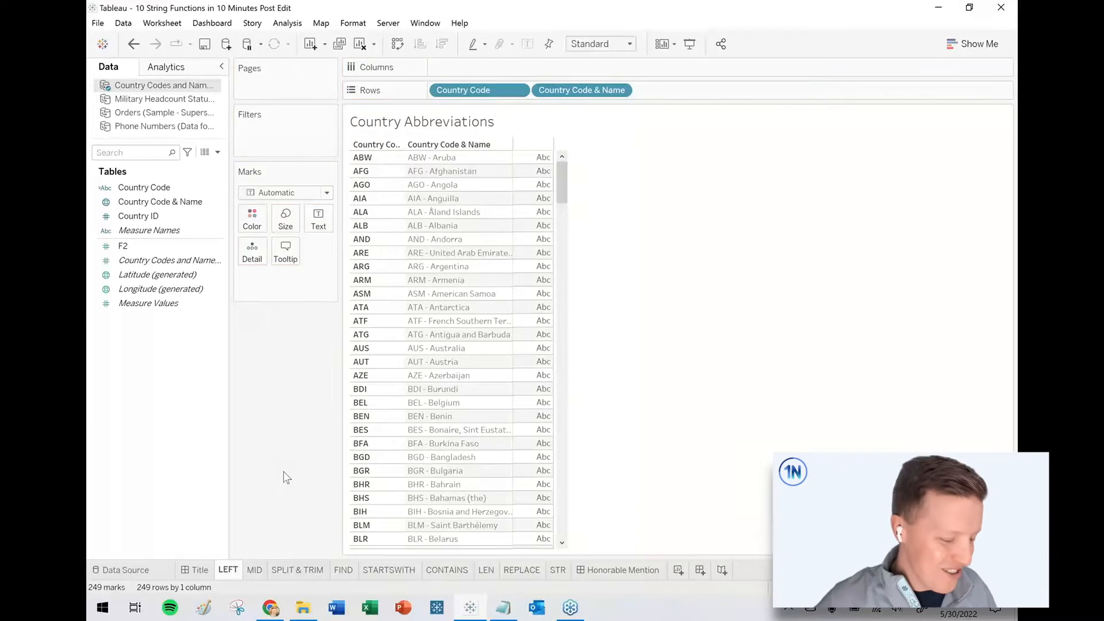
# Step: On the MID sheet, create a calculated field from Phone Number and name it Area Code
pyautogui.click(255, 570)
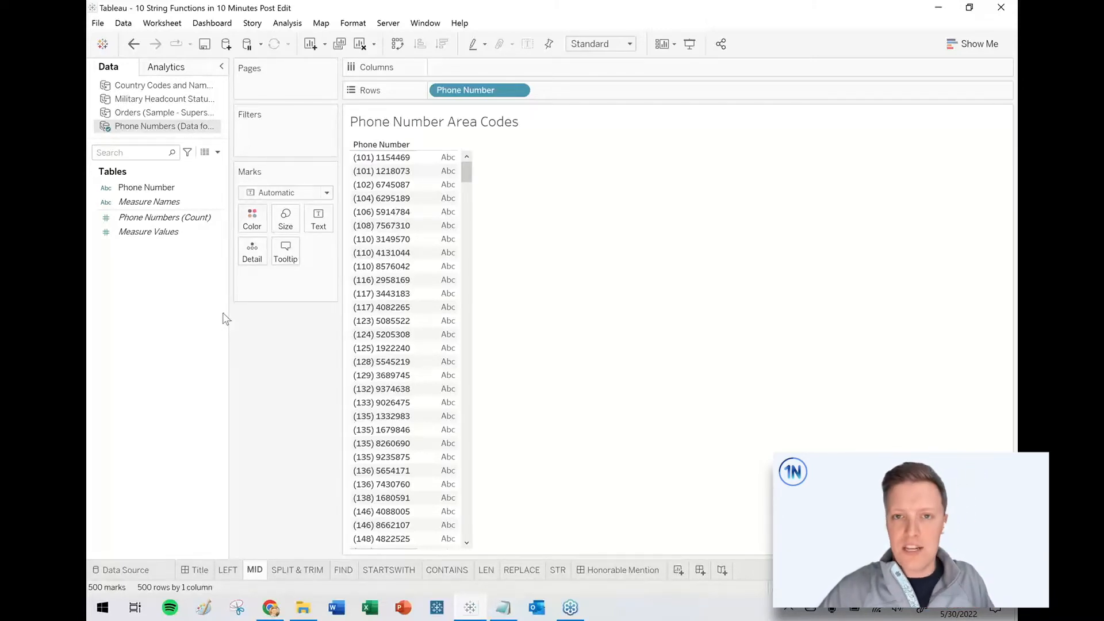
pyautogui.click(223, 188)
pyautogui.click(222, 188)
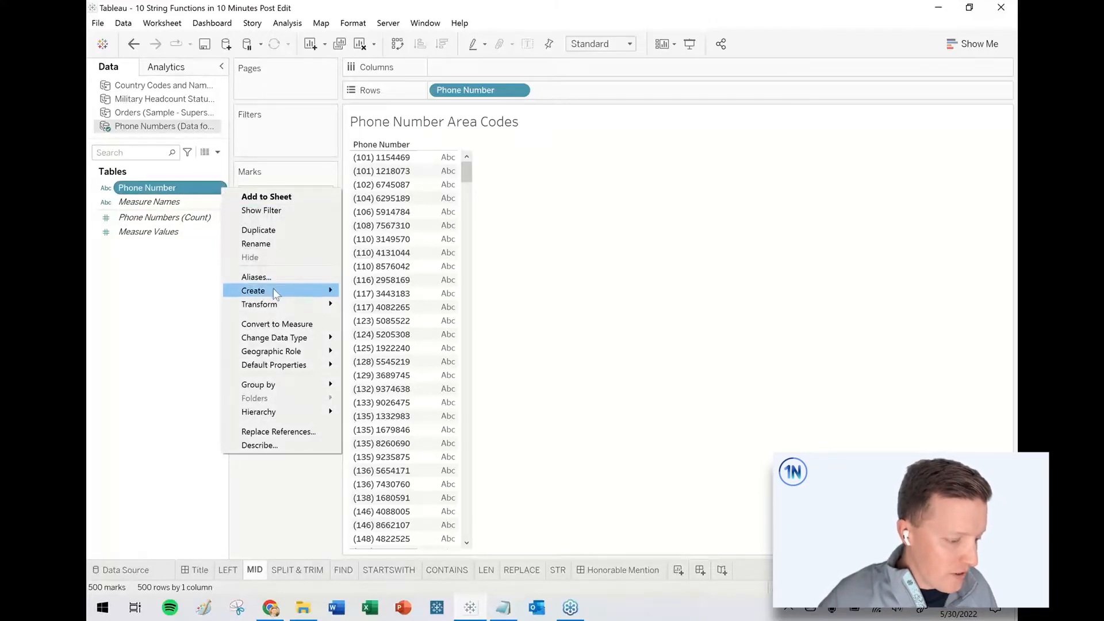
pyautogui.moveTo(274, 289)
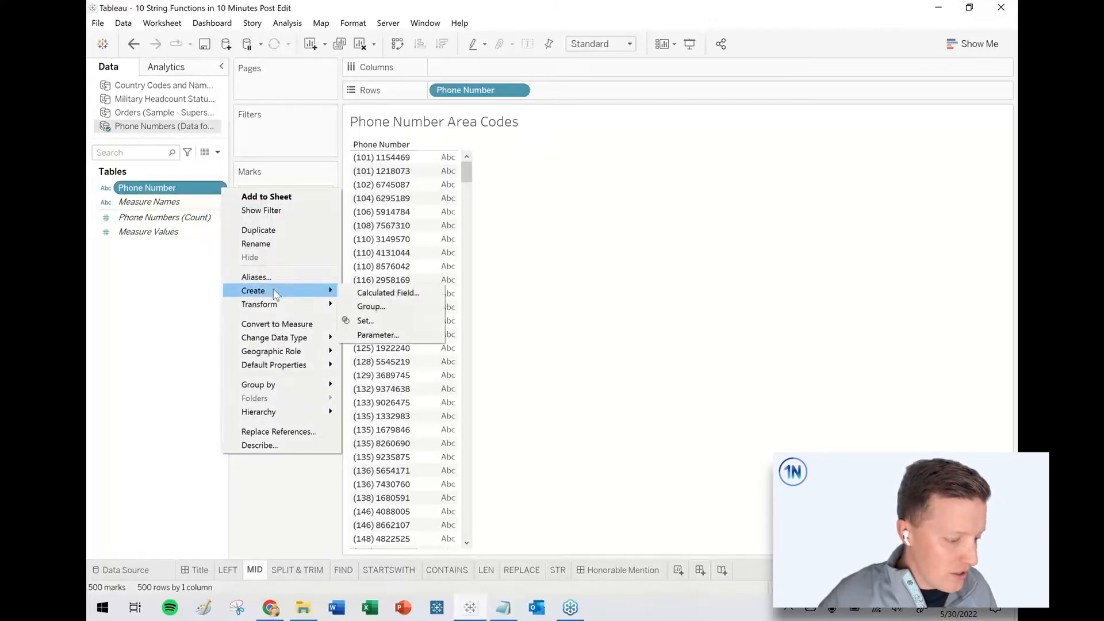
pyautogui.click(387, 293)
pyautogui.write('Area Code')
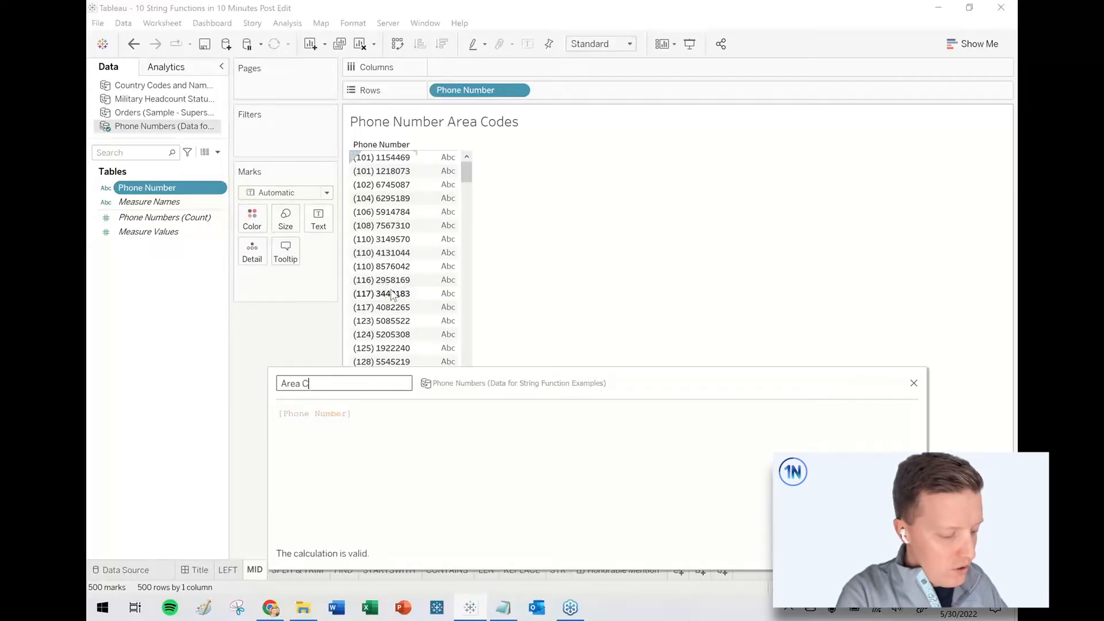
# Step: Define the Area Code calculation as MID([Phone Number],2,3) and place the field before Phone Number on Rows
pyautogui.click(279, 415)
pyautogui.write('MI')
pyautogui.press('Return')
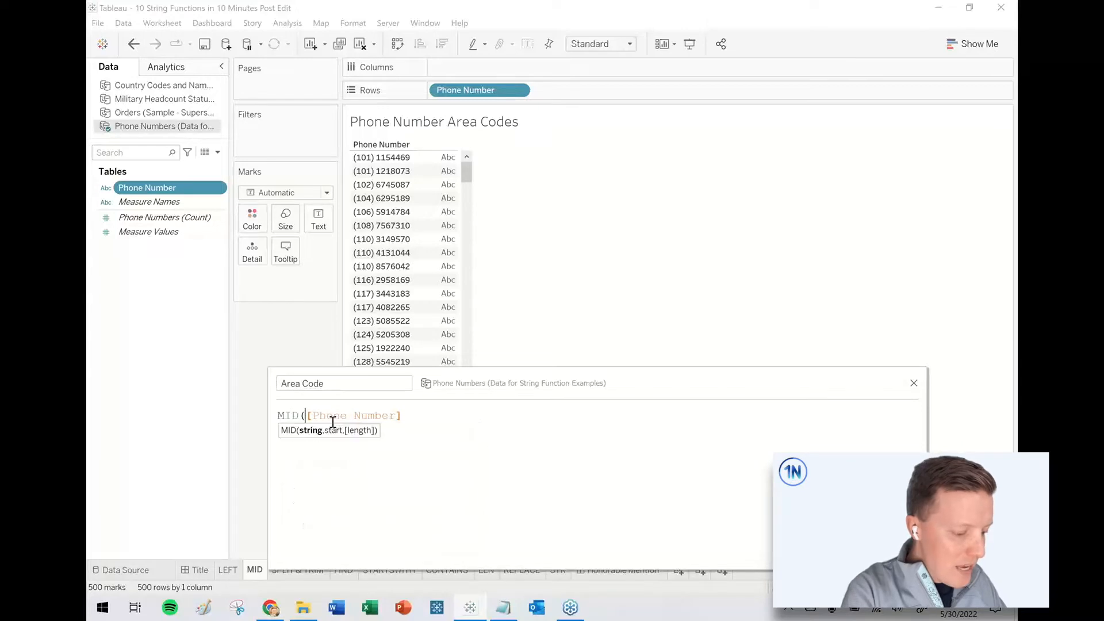
pyautogui.write(',')
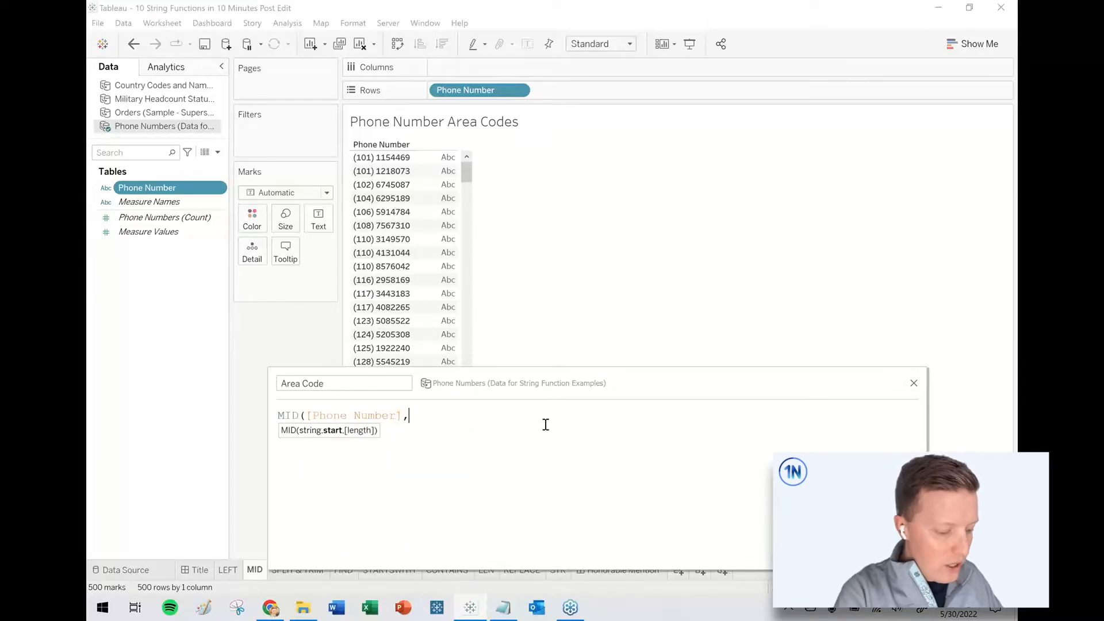
pyautogui.write('2')
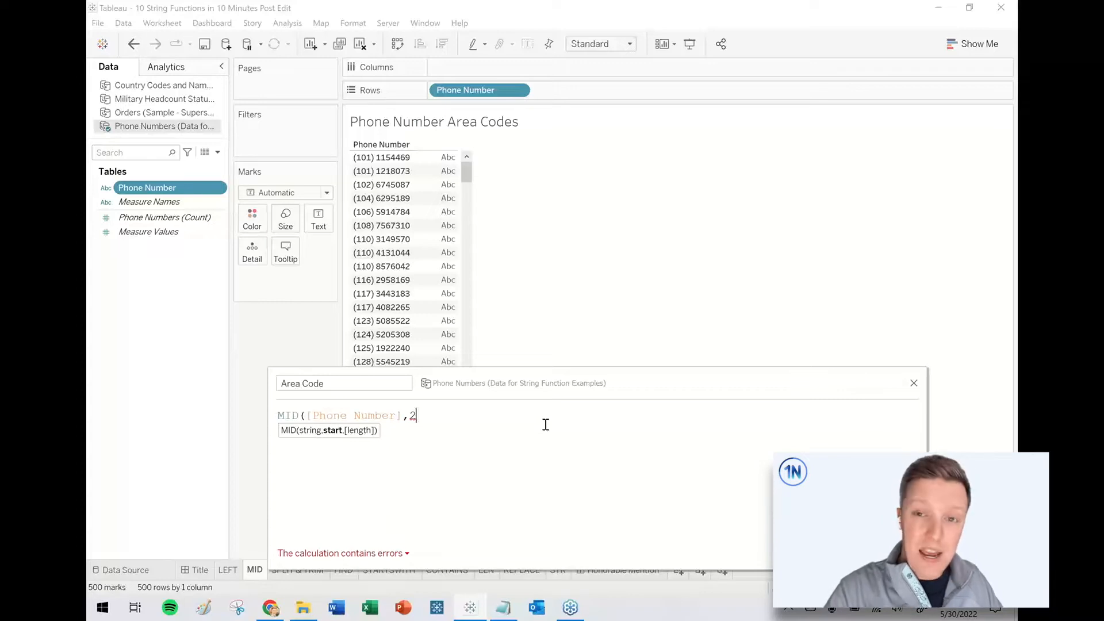
pyautogui.write(')')
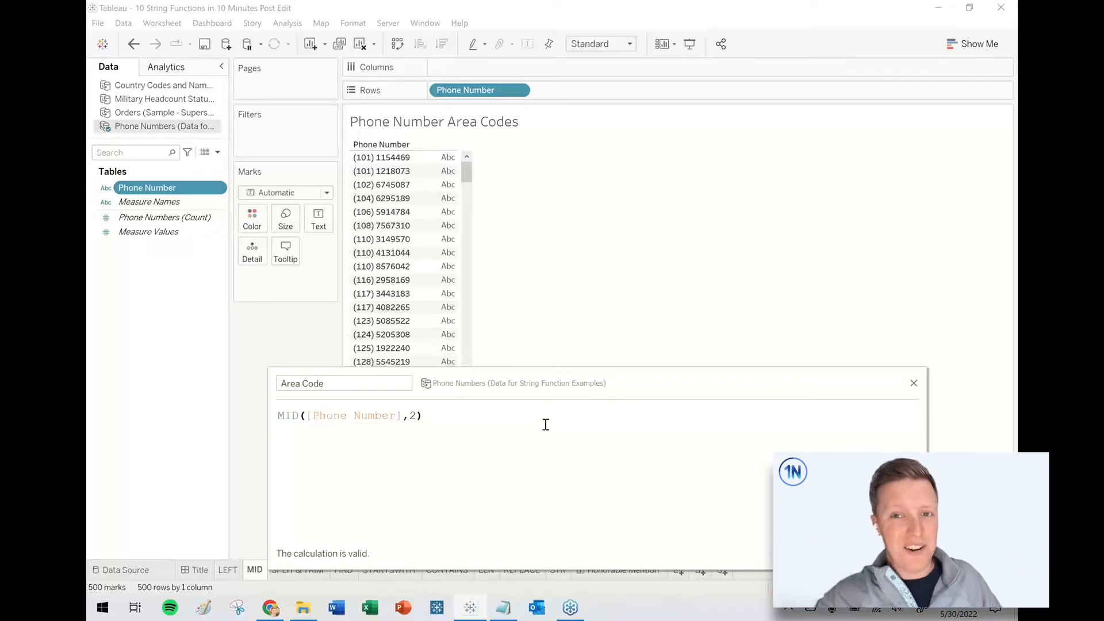
pyautogui.press('BackSpace')
pyautogui.write(',3)')
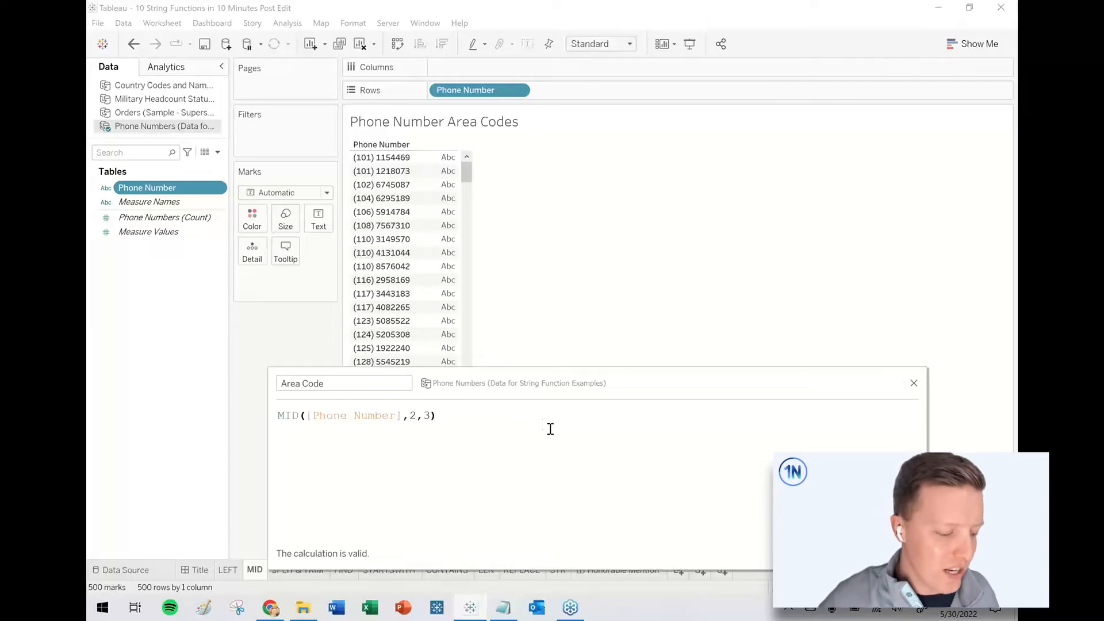
pyautogui.click(898, 554)
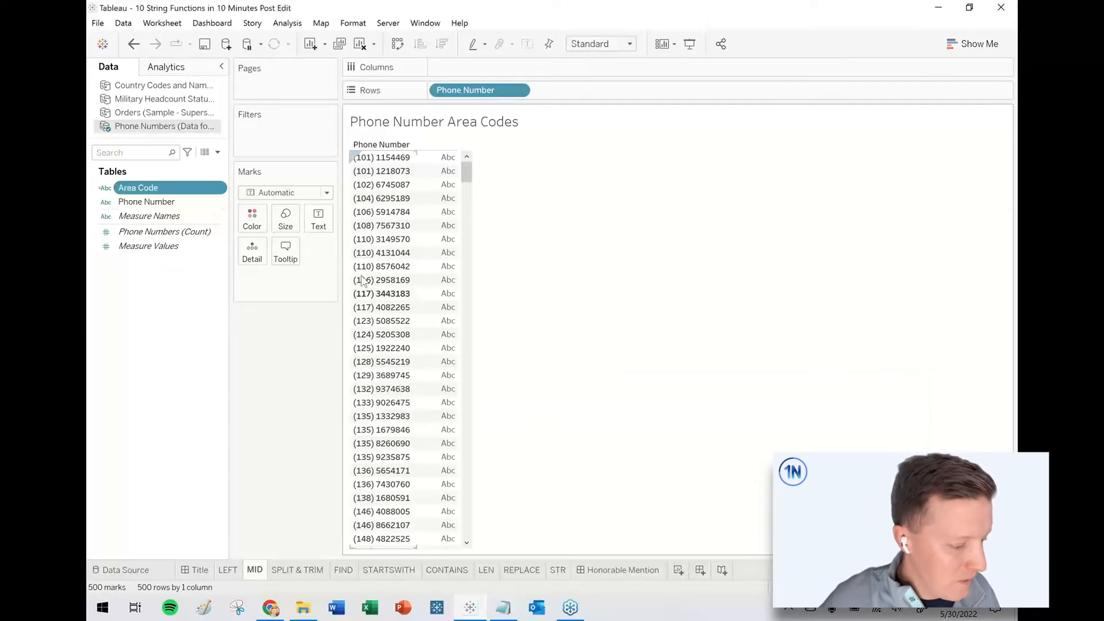
pyautogui.moveTo(124, 189); pyautogui.dragTo(438, 91)
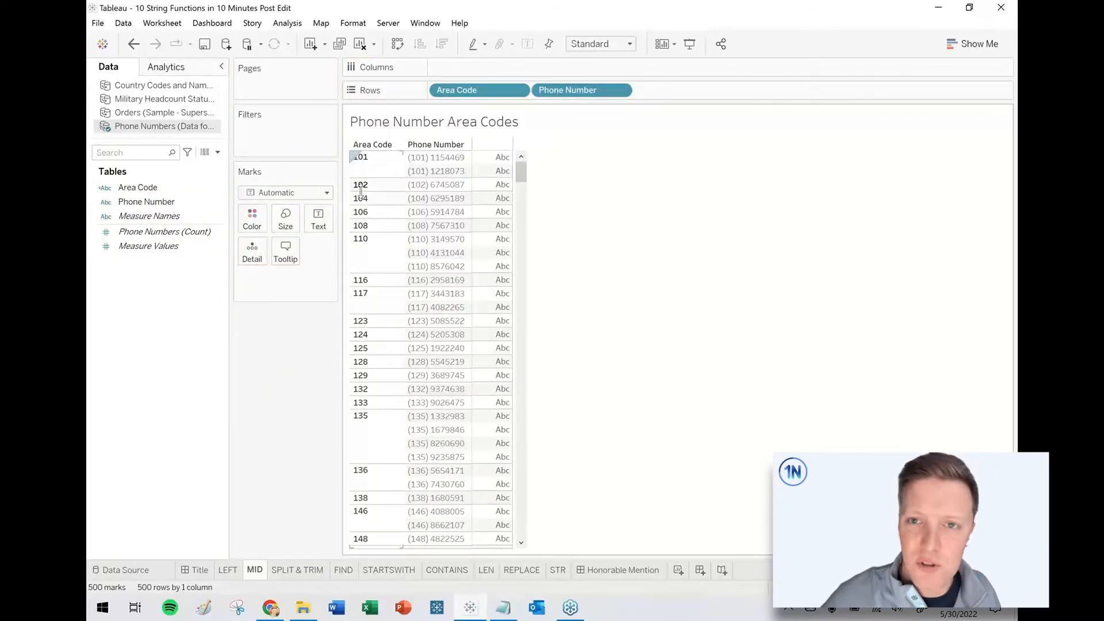
# Step: On the SPLIT & TRIM sheet, create a calculated field from the Military Headcount Status dimension and name it Military Enlist Category
pyautogui.click(301, 572)
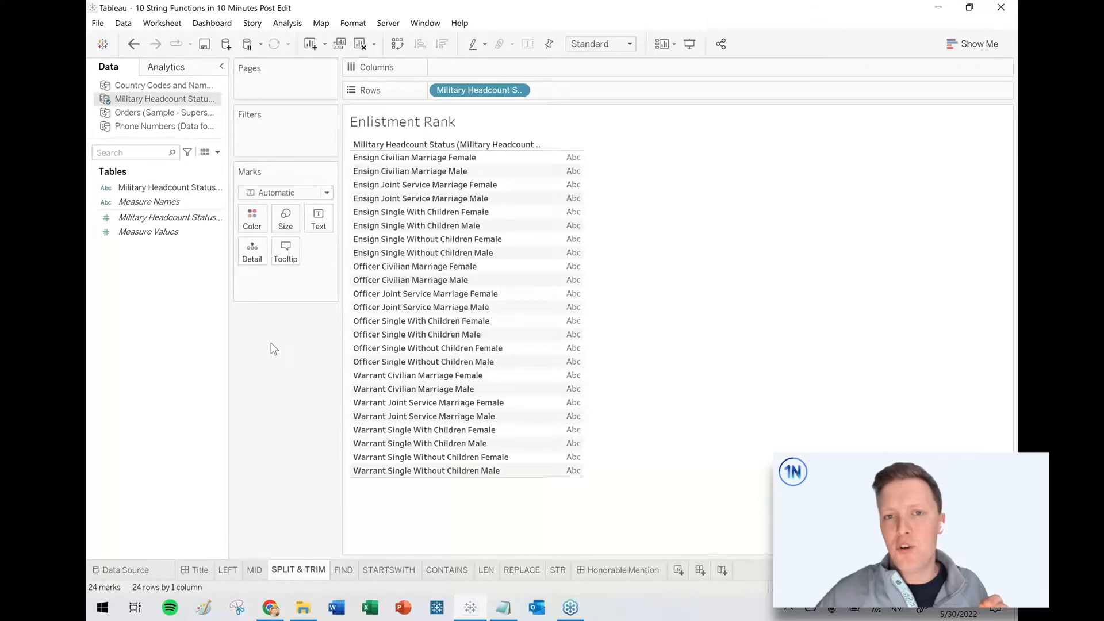
pyautogui.rightClick(181, 189)
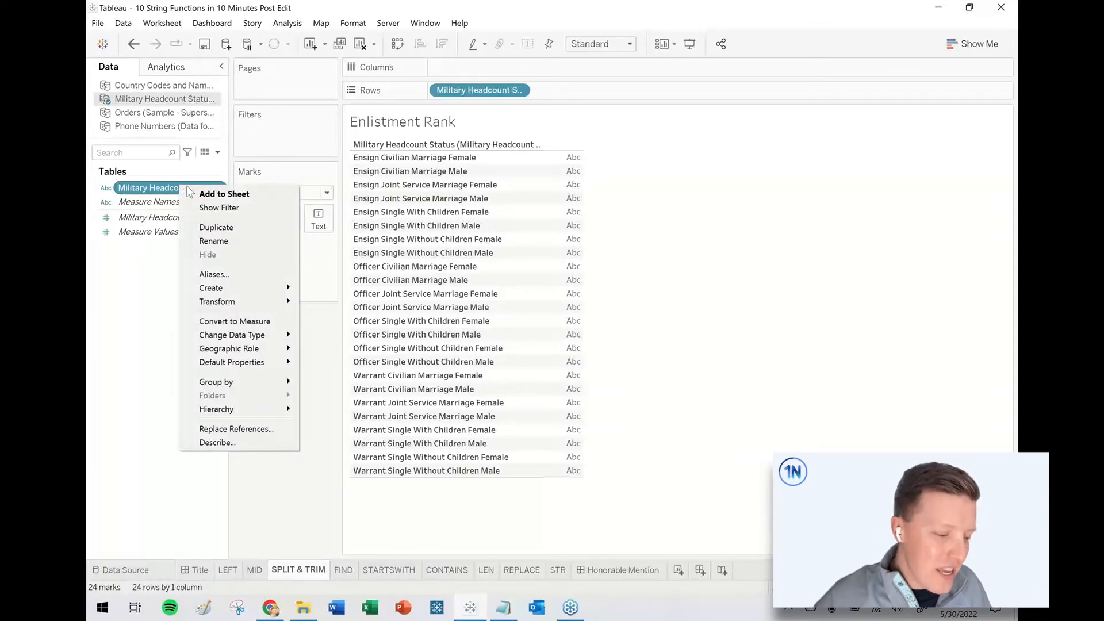
pyautogui.moveTo(251, 304)
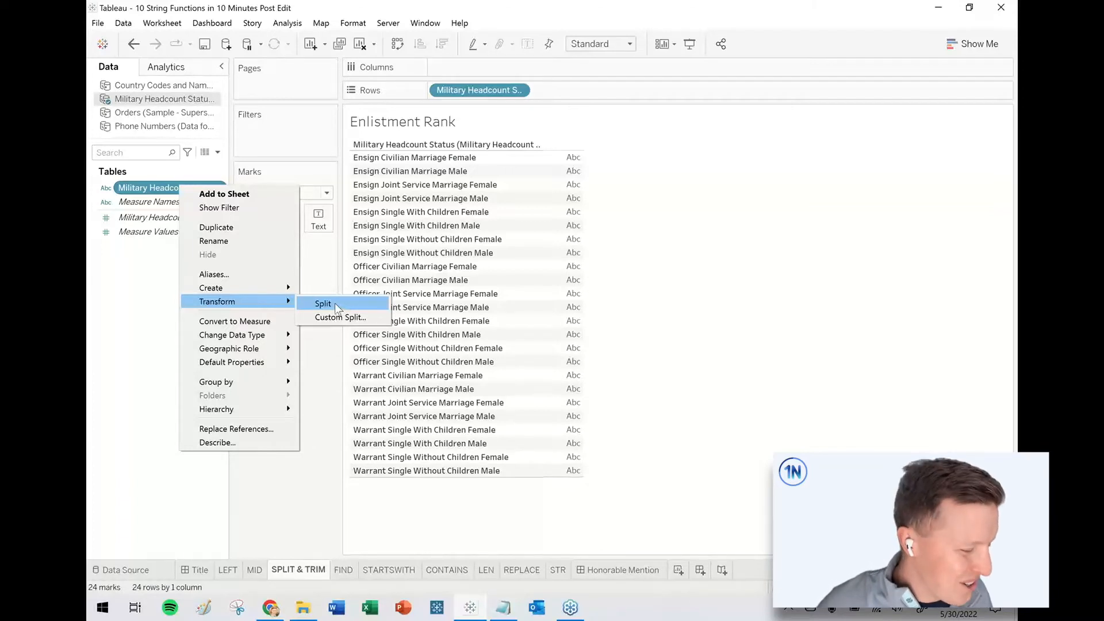
pyautogui.moveTo(270, 288)
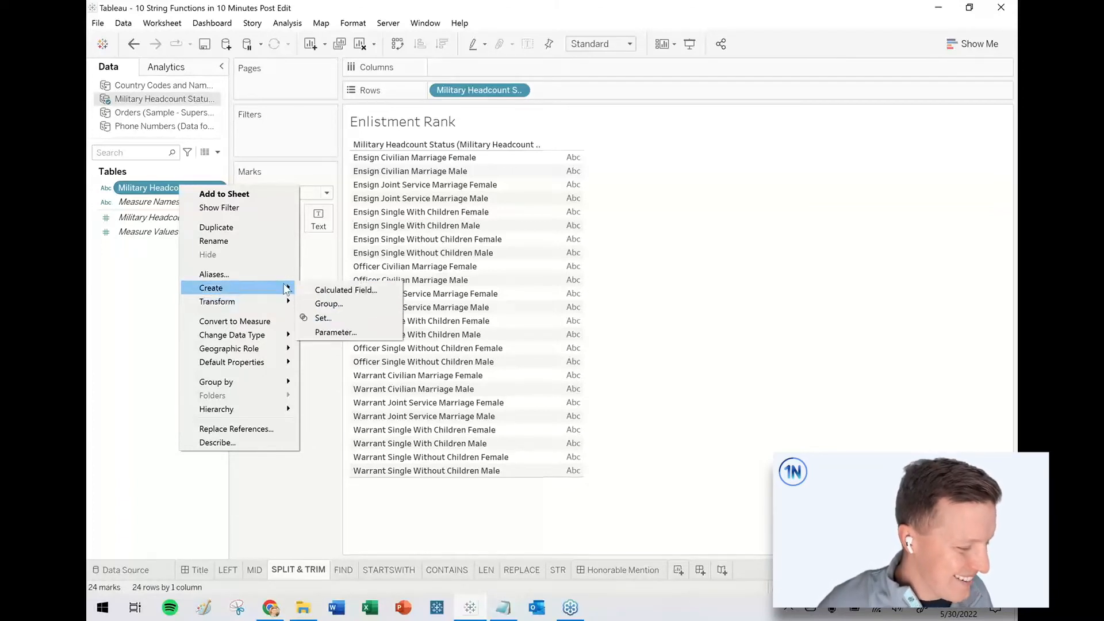
pyautogui.click(345, 290)
pyautogui.write('<')
pyautogui.press('BackSpace')
pyautogui.write('Military Enlist Category')
# Step: Wrap the Military Headcount Status field in a SPLIT function with a single space " " as the delimiter
pyautogui.click(329, 441)
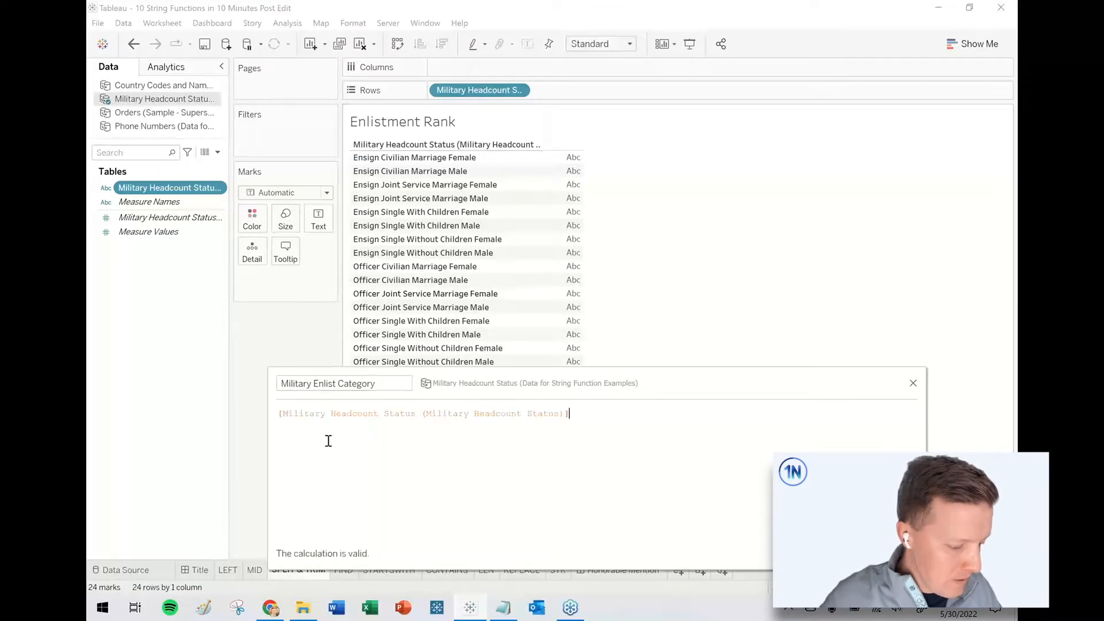
pyautogui.click(280, 413)
pyautogui.write('SPLIT(')
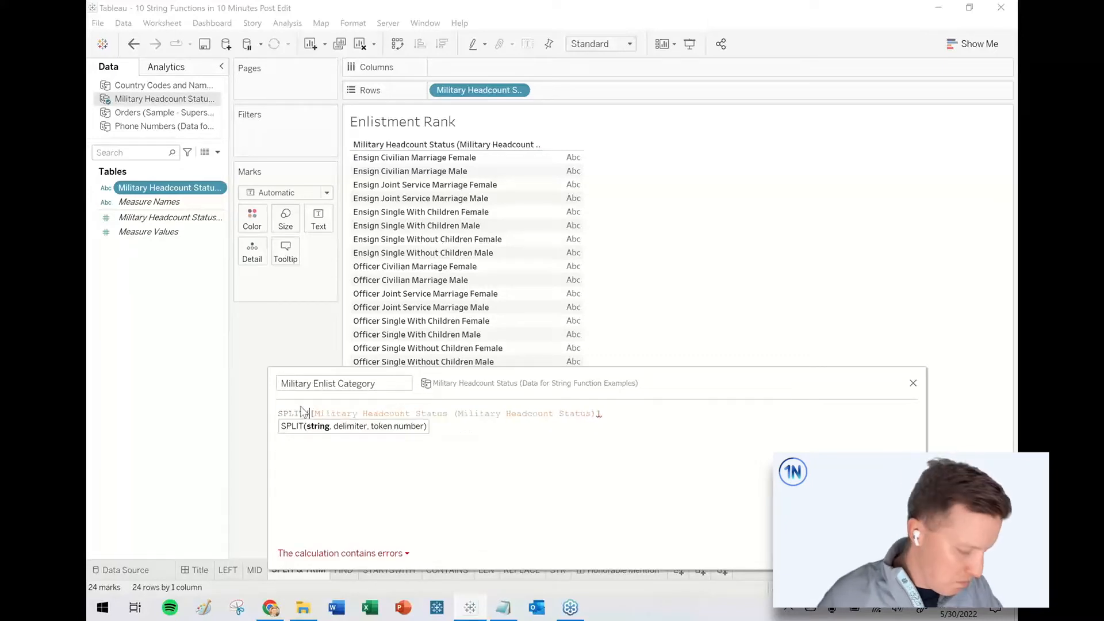
pyautogui.click(666, 414)
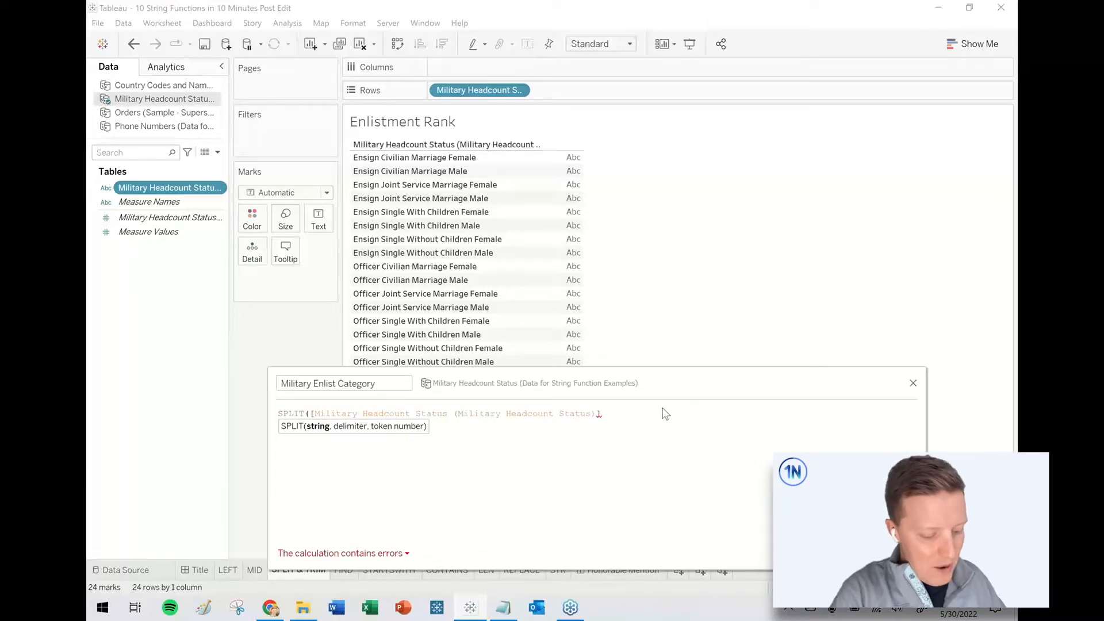
pyautogui.write(',')
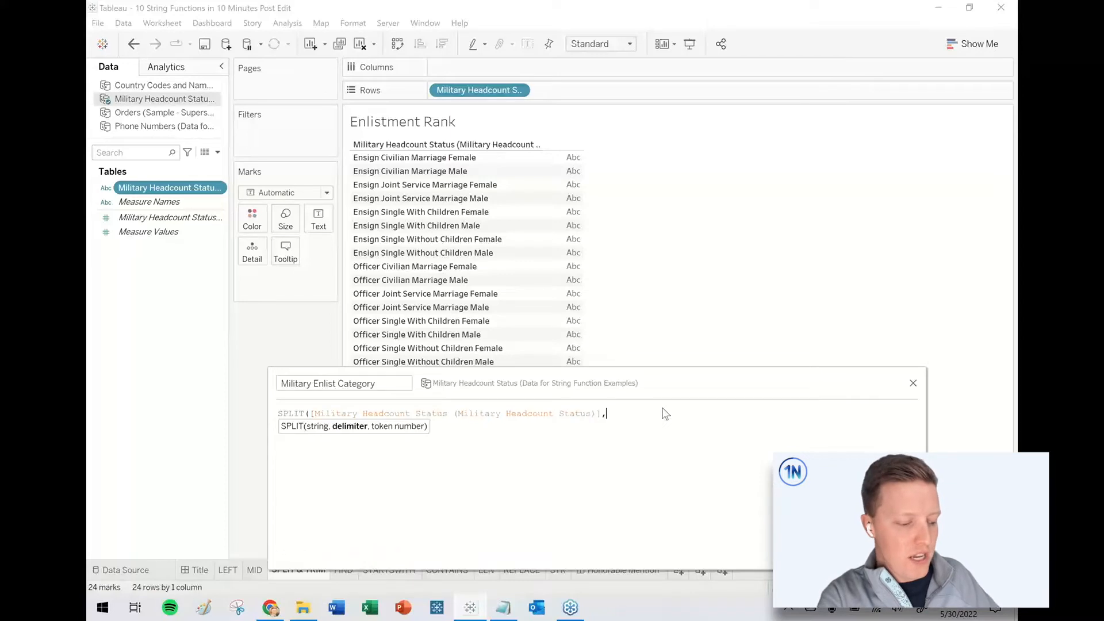
pyautogui.write('" "')
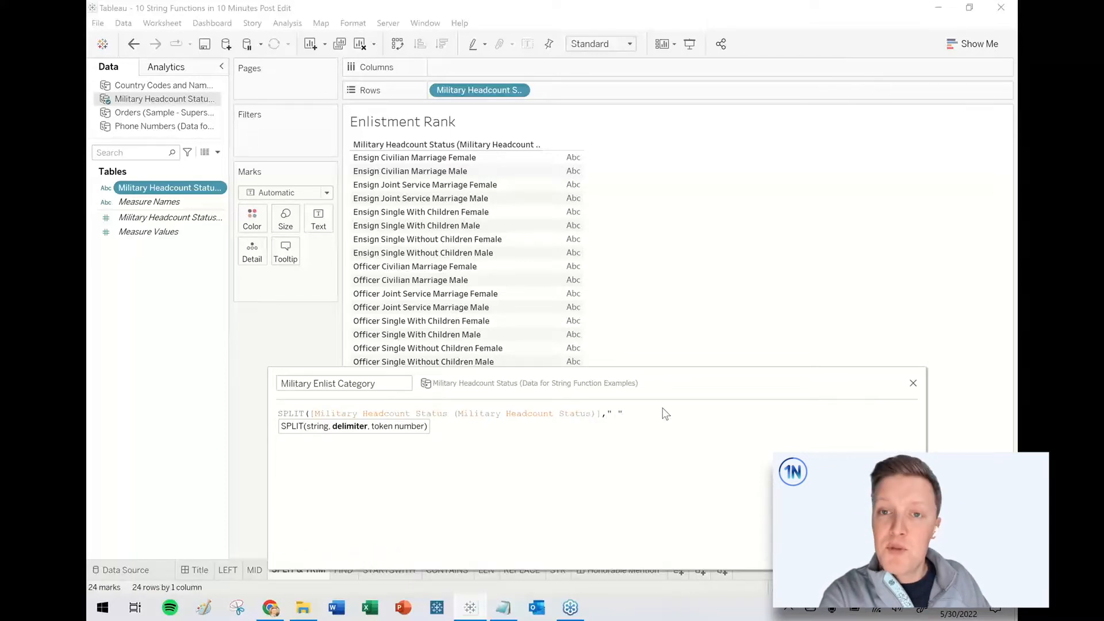
pyautogui.write(',')
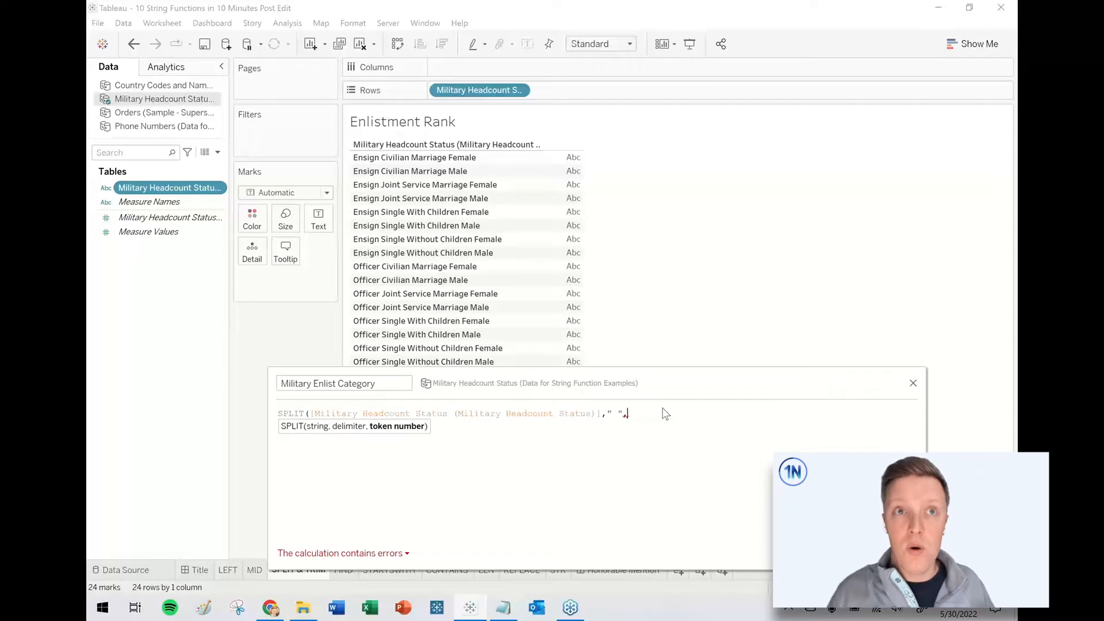
pyautogui.hotkey('ctrl', '2')
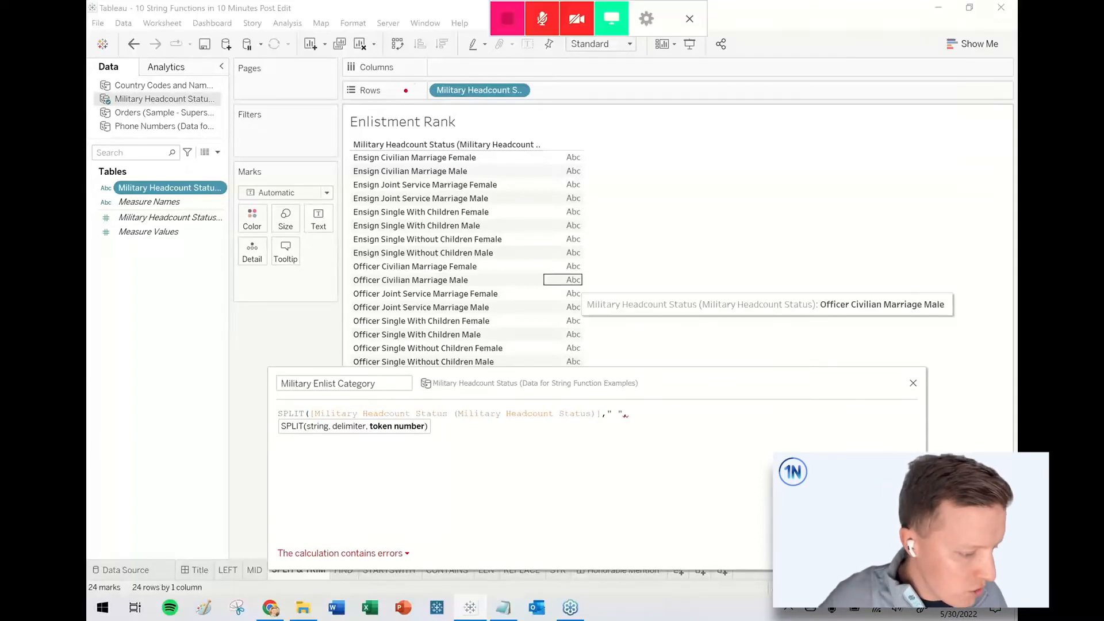
pyautogui.moveTo(366, 133)
pyautogui.mouseDown()
pyautogui.moveTo(365, 151)
pyautogui.moveTo(404, 154)
pyautogui.mouseUp()
pyautogui.moveTo(416, 138)
pyautogui.mouseDown()
pyautogui.moveTo(427, 144)
pyautogui.moveTo(421, 154)
pyautogui.moveTo(472, 155)
pyautogui.mouseUp()
pyautogui.moveTo(463, 131)
pyautogui.mouseDown()
pyautogui.moveTo(466, 192)
pyautogui.moveTo(402, 179)
pyautogui.mouseUp()
pyautogui.moveTo(361, 119)
pyautogui.mouseDown()
pyautogui.moveTo(361, 224)
pyautogui.moveTo(371, 118)
pyautogui.moveTo(394, 217)
pyautogui.moveTo(366, 226)
pyautogui.mouseUp()
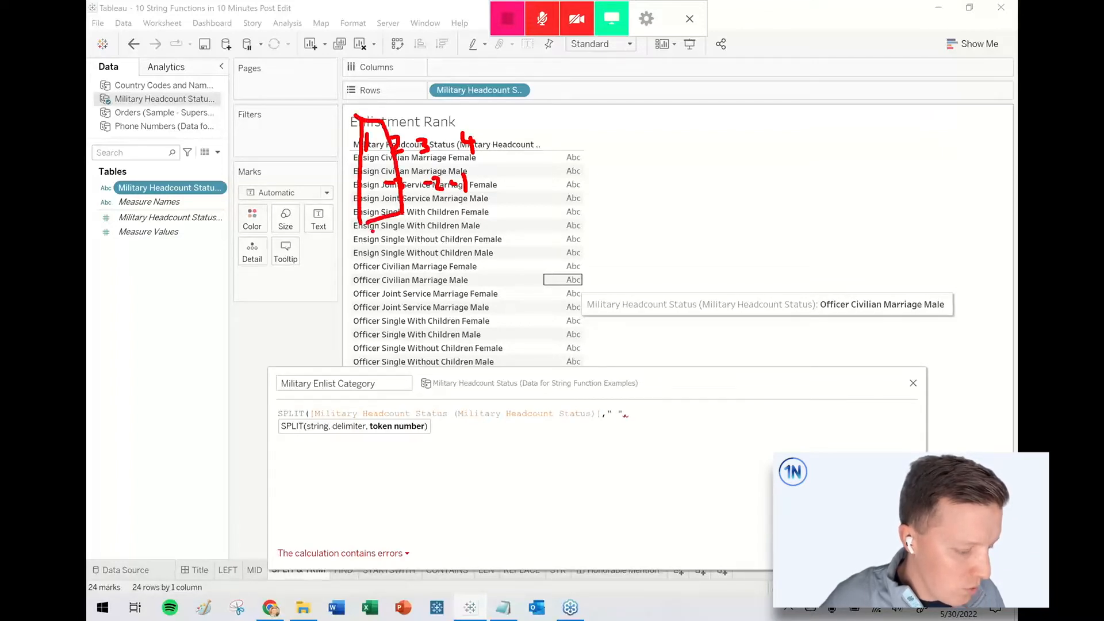
pyautogui.press('Escape')
# Step: Finish the SPLIT formula with token number 1 and place Military Enlist Category before Military Headcount Status on Rows
pyautogui.click(665, 414)
pyautogui.write('1)')
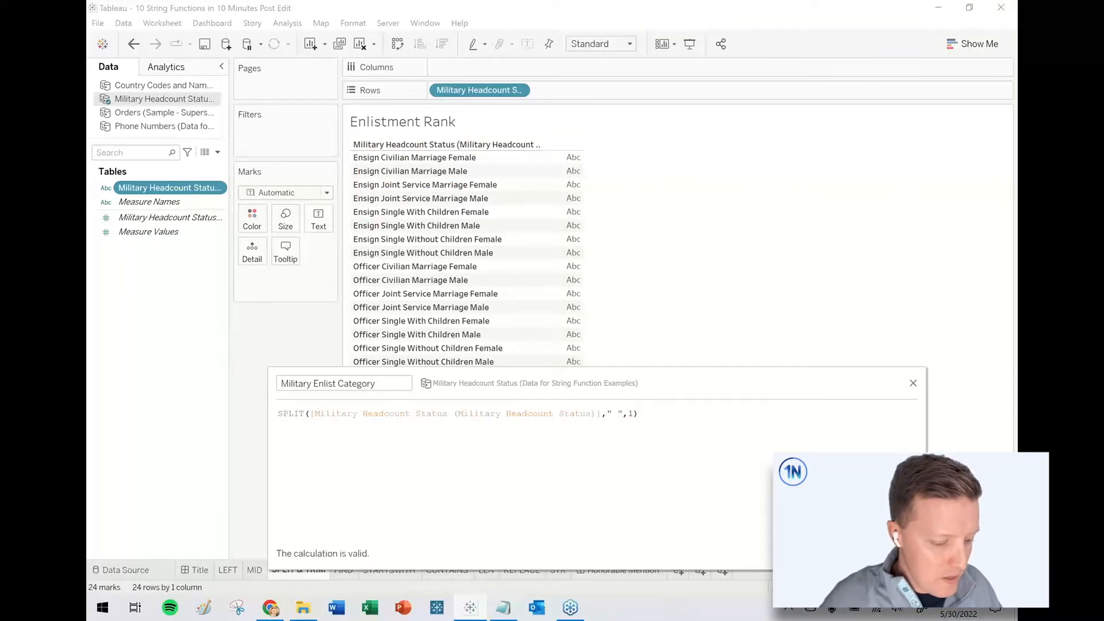
pyautogui.click(896, 553)
pyautogui.moveTo(143, 188); pyautogui.dragTo(432, 90)
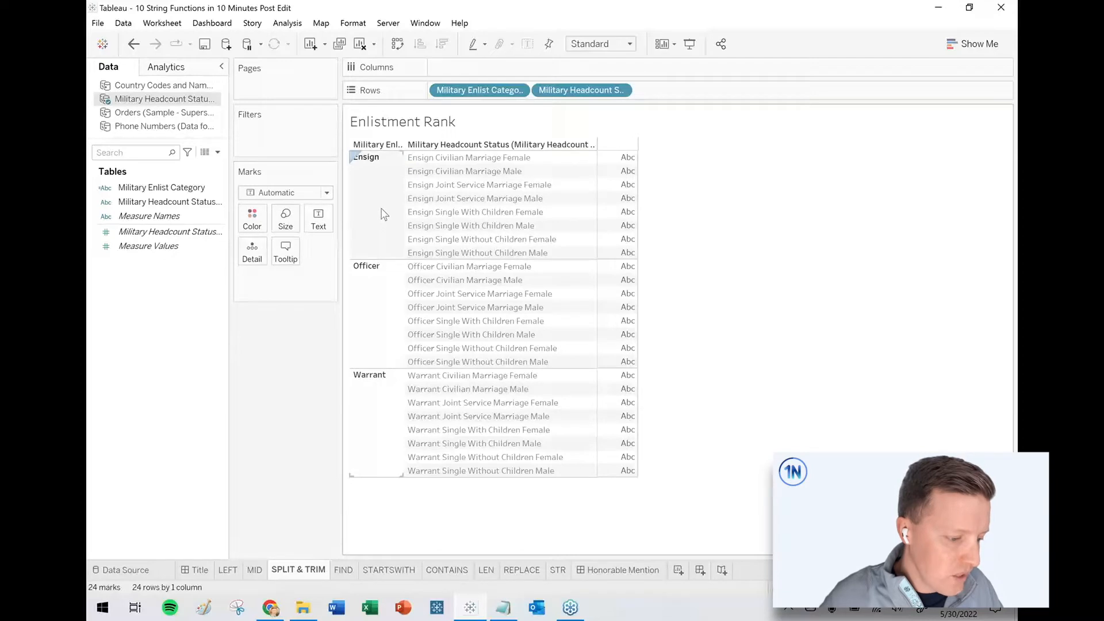
# Step: View the underlying data of the Ensign Joint Service Marriage Female mark and copy its Military Enlist Category value
pyautogui.rightClick(632, 190)
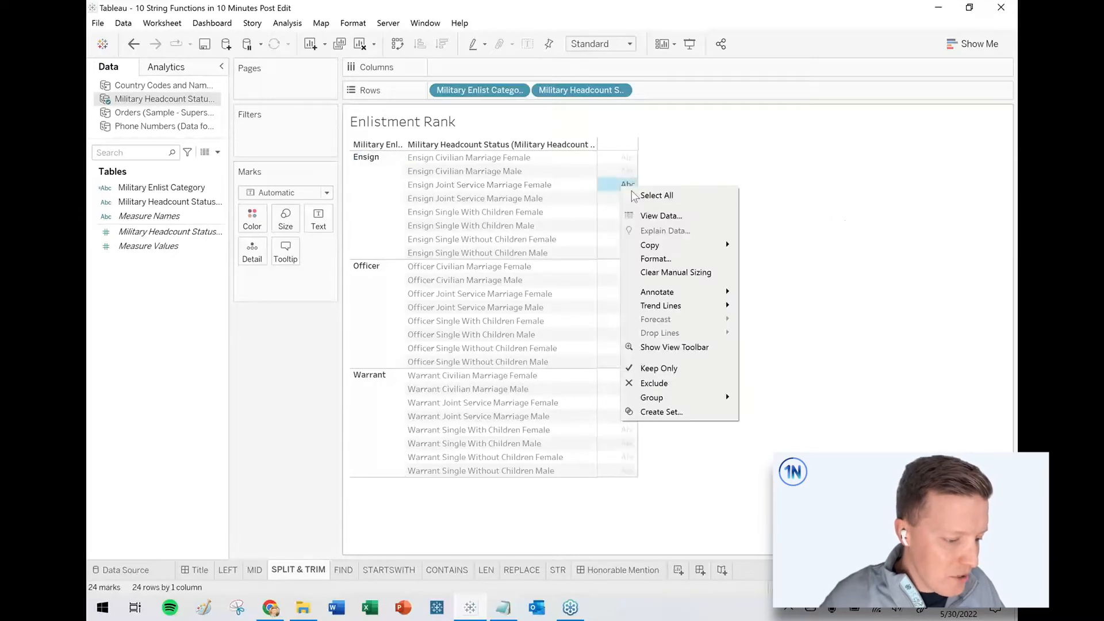
pyautogui.click(678, 216)
pyautogui.click(329, 216)
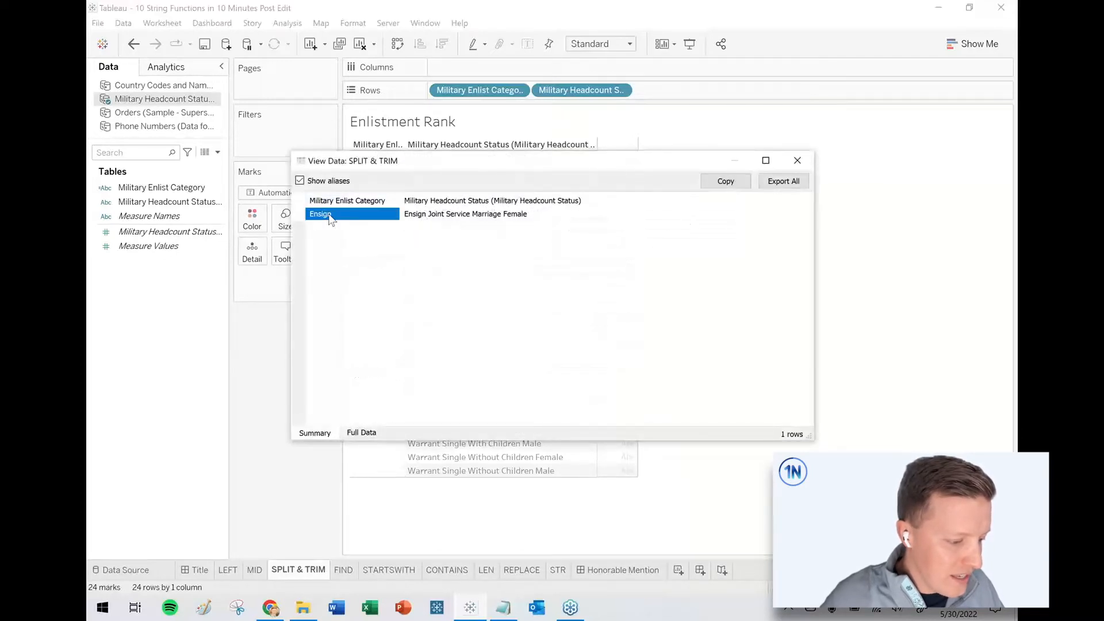
pyautogui.click(730, 183)
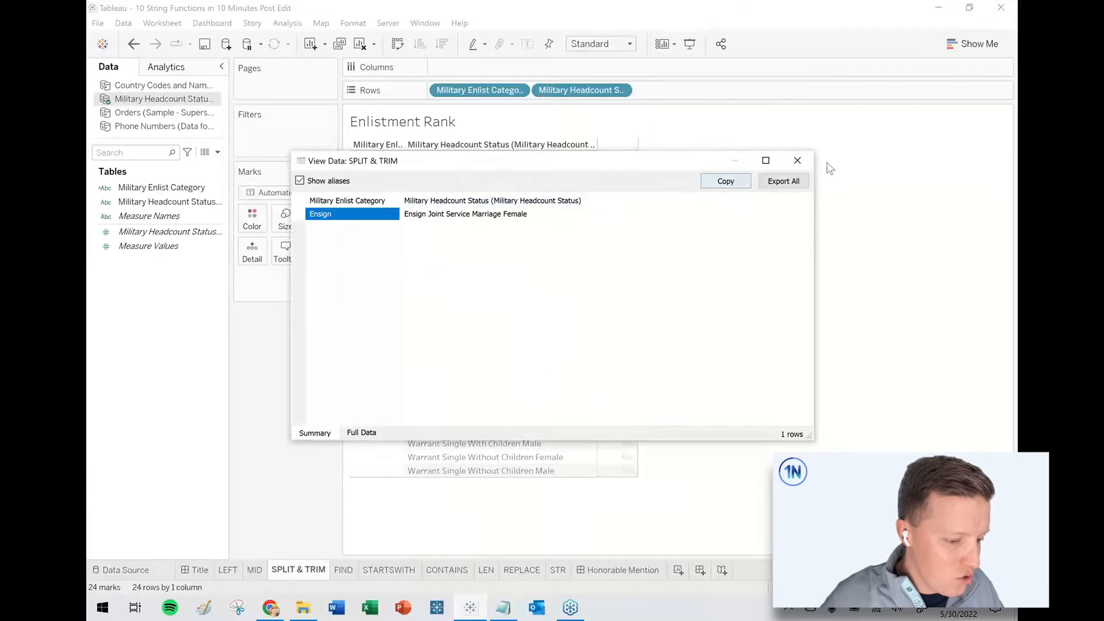
pyautogui.click(797, 160)
# Step: Open the Military Enlist Category calculation for editing
pyautogui.rightClick(189, 188)
pyautogui.click(222, 225)
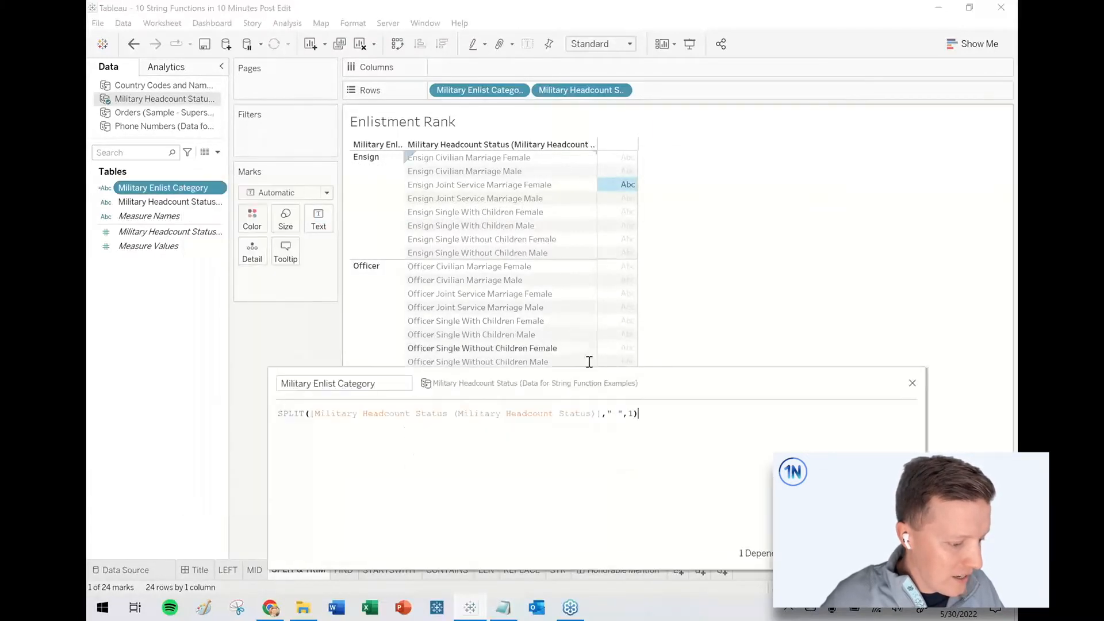
# Step: Try the quoted text "Ensign" on a separate line below the SPLIT formula, and remove it
pyautogui.press('Return')
pyautogui.write('"Ensign"')
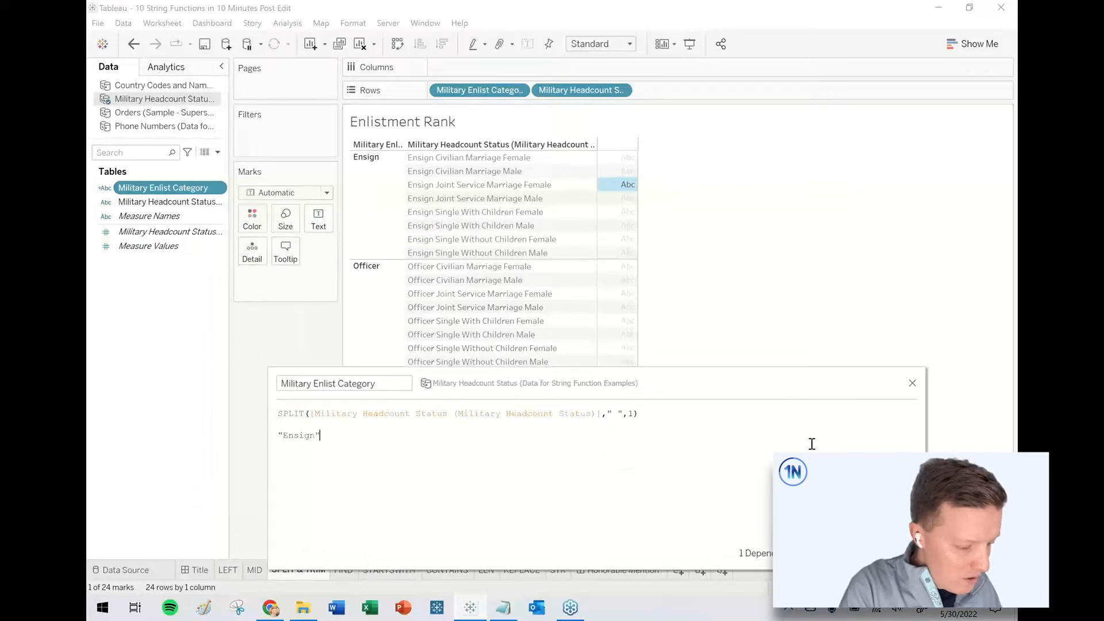
pyautogui.moveTo(356, 450); pyautogui.dragTo(207, 432)
pyautogui.press('BackSpace')
pyautogui.press('BackSpace')
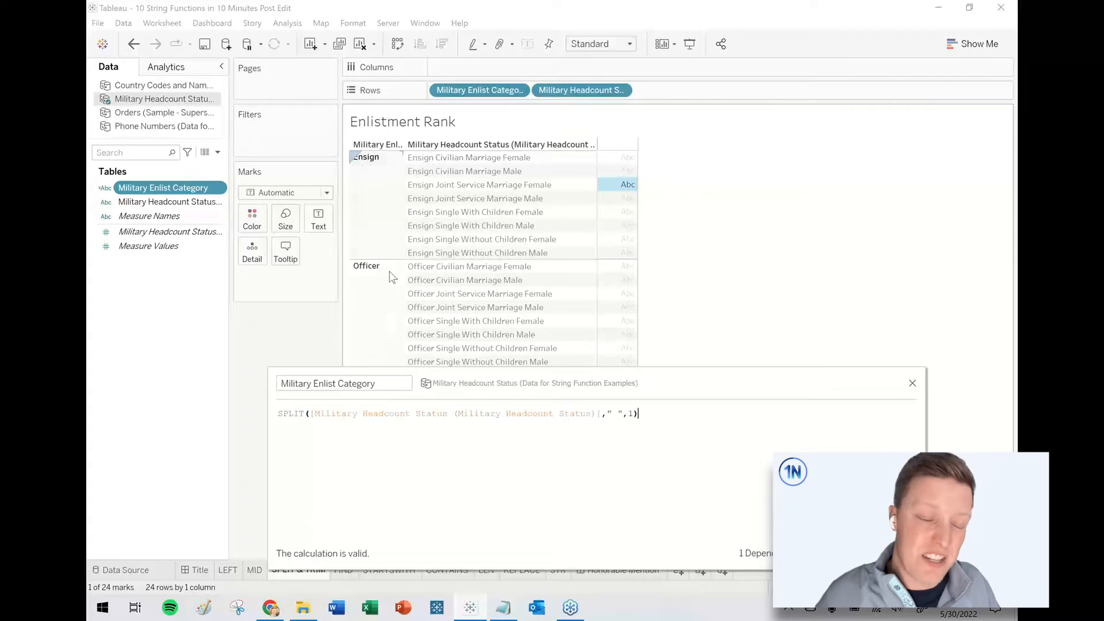
# Step: Wrap the SPLIT formula of Military Enlist Category in TRIM, save the calculation and clear the mark selection in the table
pyautogui.click(278, 414)
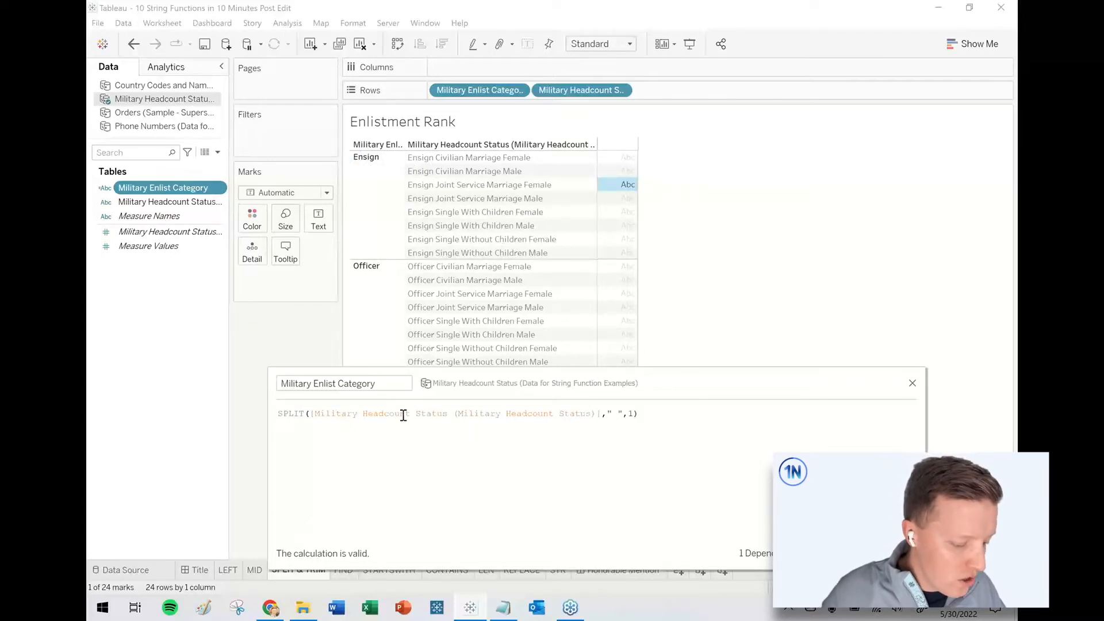
pyautogui.write('TRIM(')
pyautogui.click(752, 423)
pyautogui.write(')')
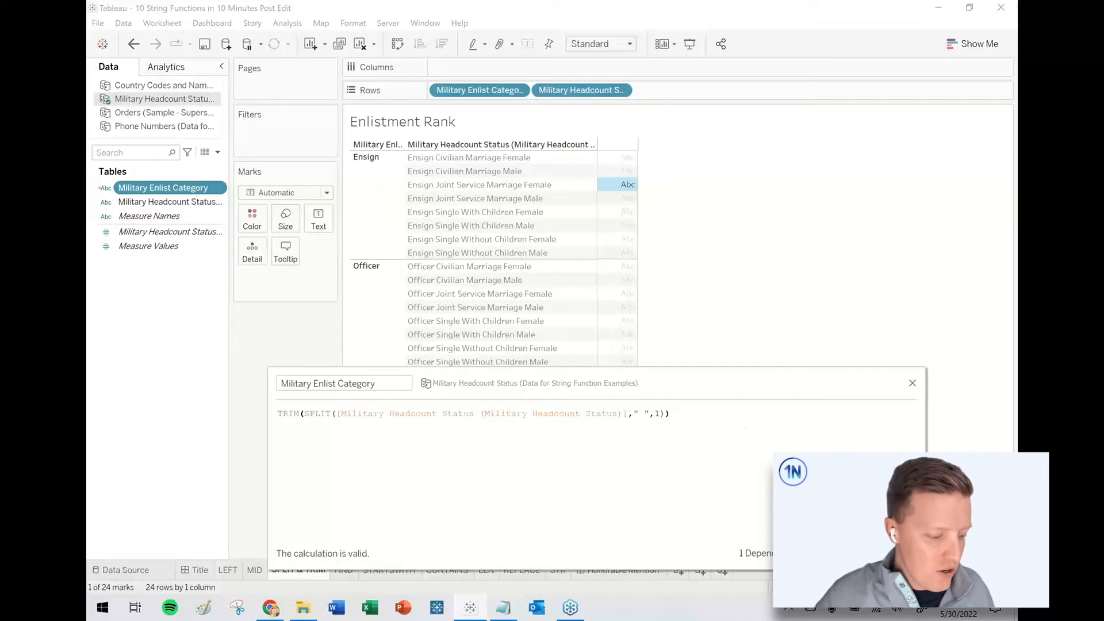
pyautogui.click(894, 553)
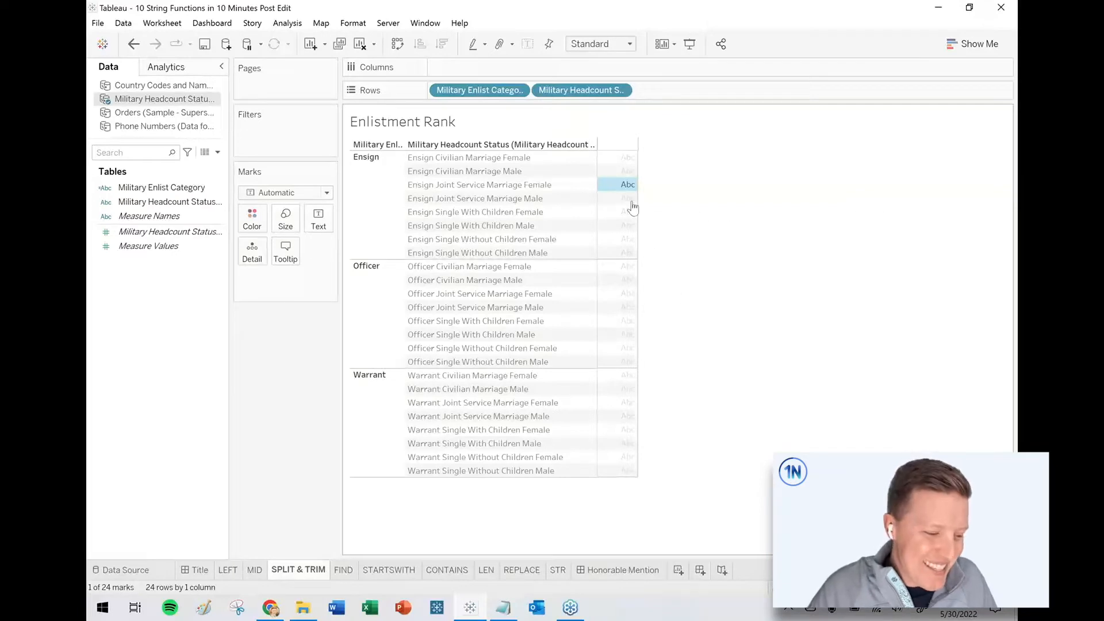
pyautogui.click(622, 184)
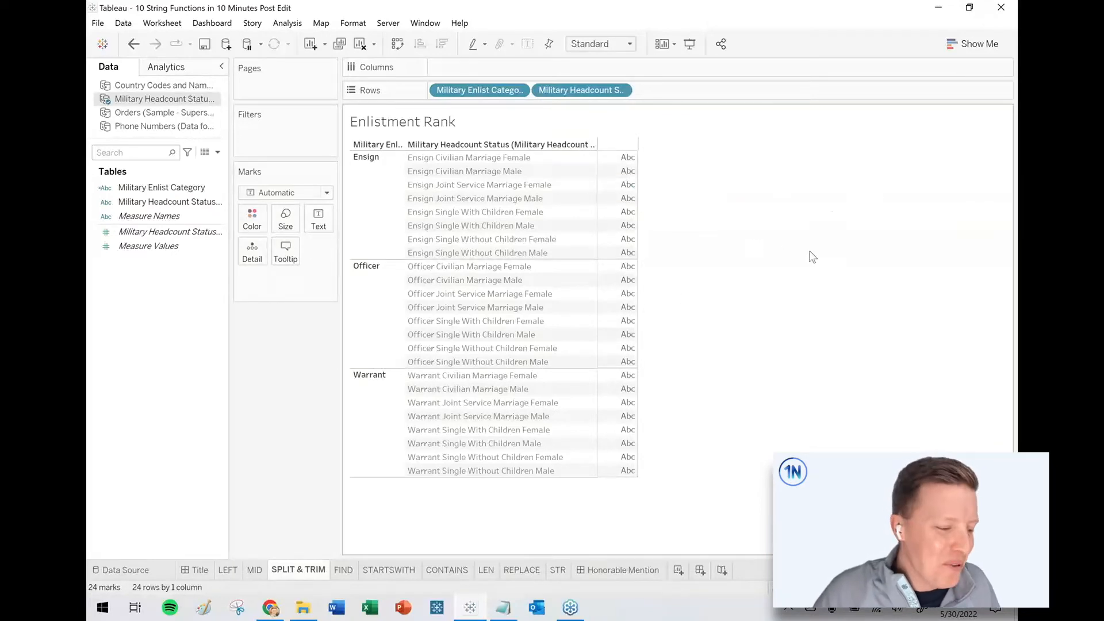
# Step: On the FIND sheet, create a calculated field from Customer Name and name it First Name Length
pyautogui.click(347, 571)
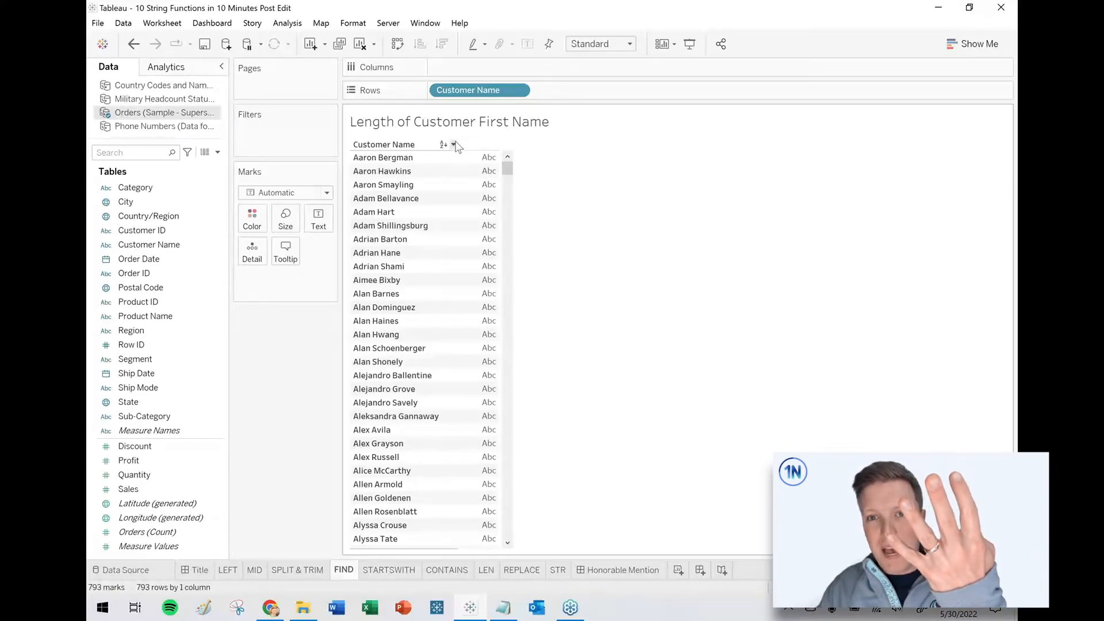
pyautogui.click(138, 202)
pyautogui.rightClick(150, 246)
pyautogui.moveTo(253, 350)
pyautogui.click(320, 348)
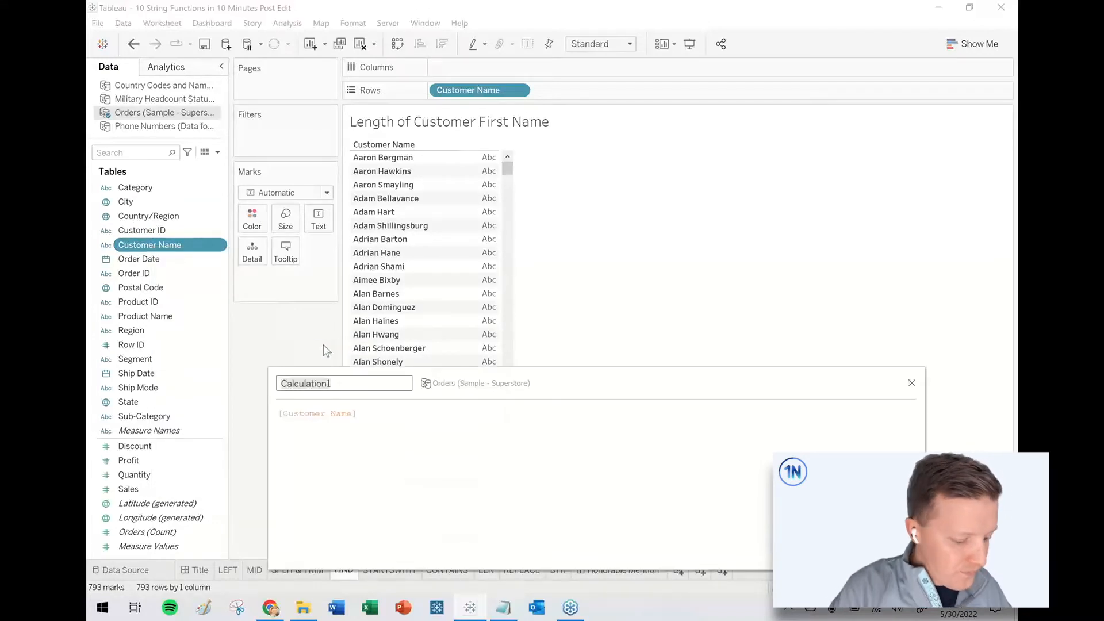
pyautogui.write('First Name Length')
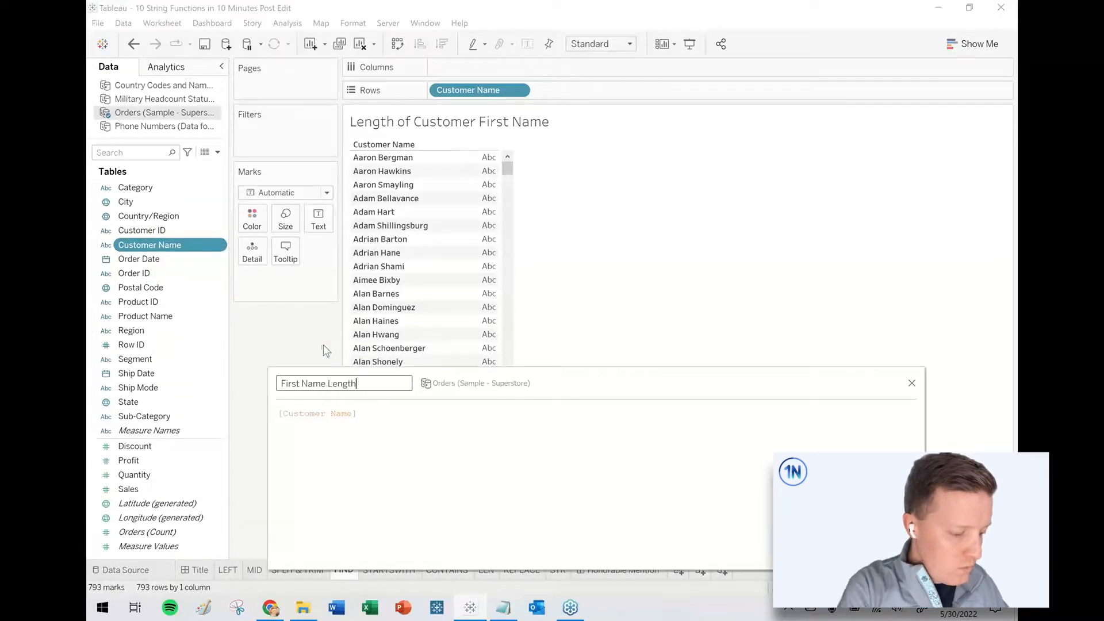
# Step: Set the First Name Length formula to FIND([Customer Name]," ")-1 and save the calculation
pyautogui.click(280, 414)
pyautogui.write('FIN')
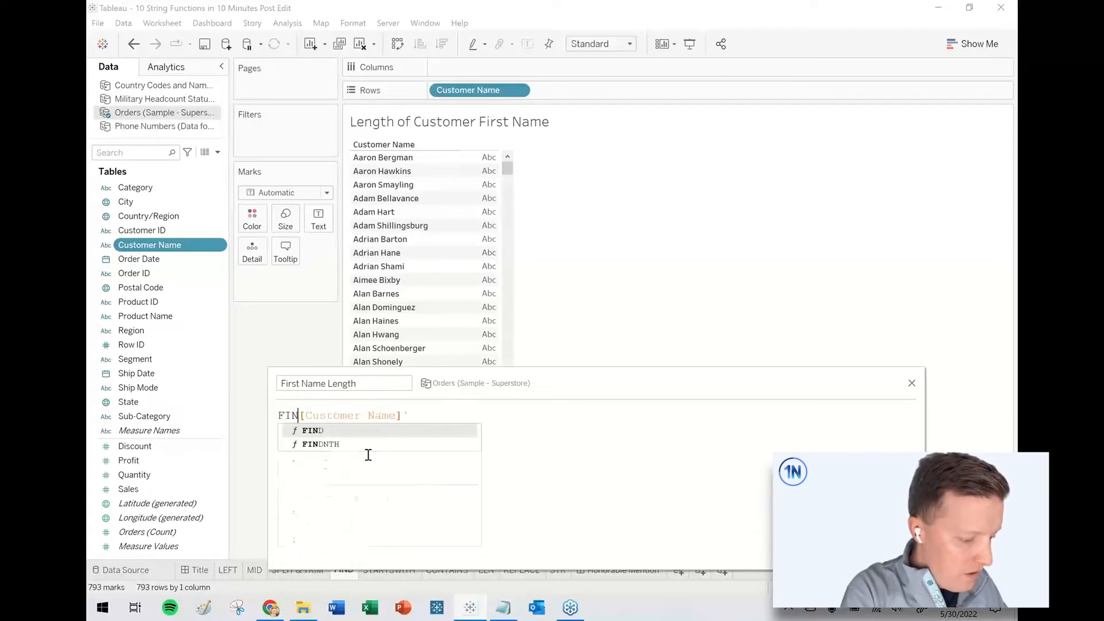
pyautogui.press('Return')
pyautogui.click(442, 414)
pyautogui.write(',')
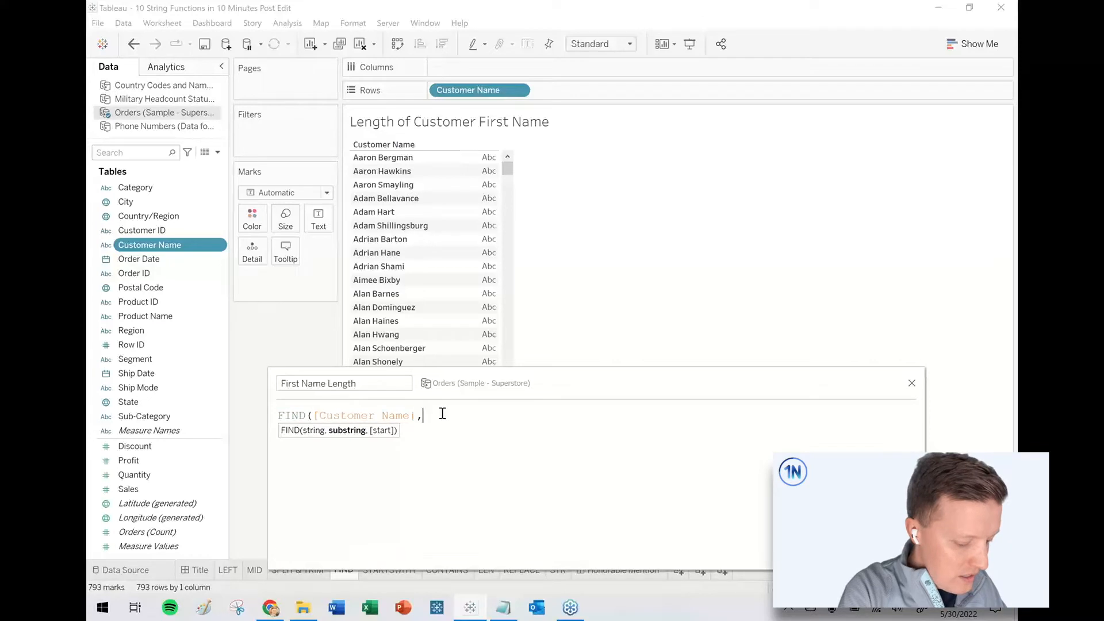
pyautogui.write('" ")-1')
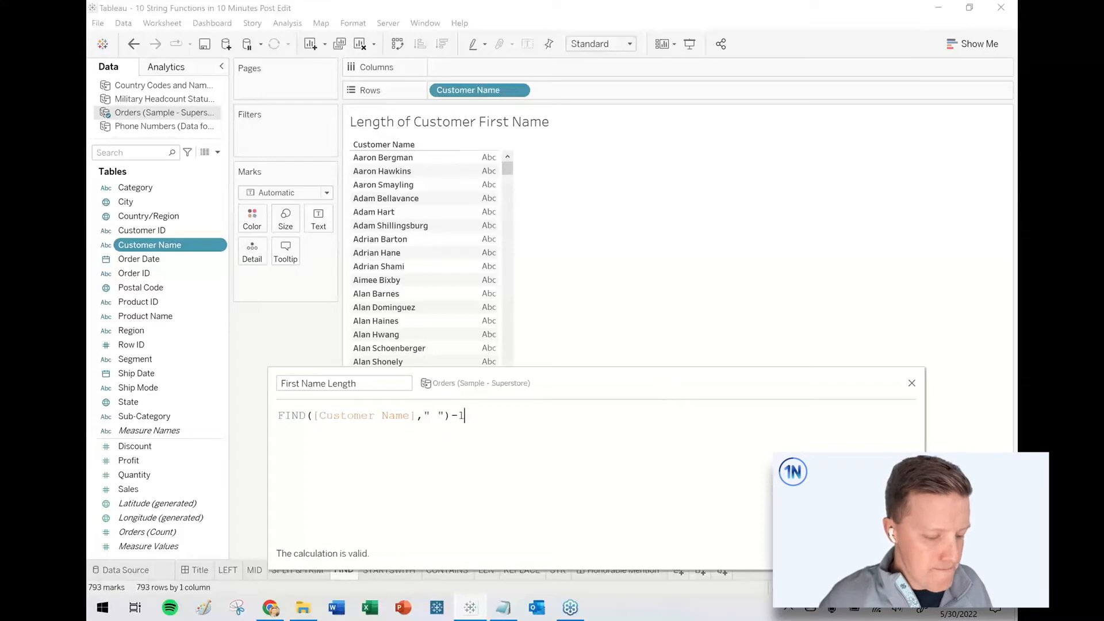
pyautogui.click(899, 553)
# Step: Show First Name Length as the text of the customer table and aggregate it by Minimum
pyautogui.moveTo(130, 467); pyautogui.dragTo(319, 224)
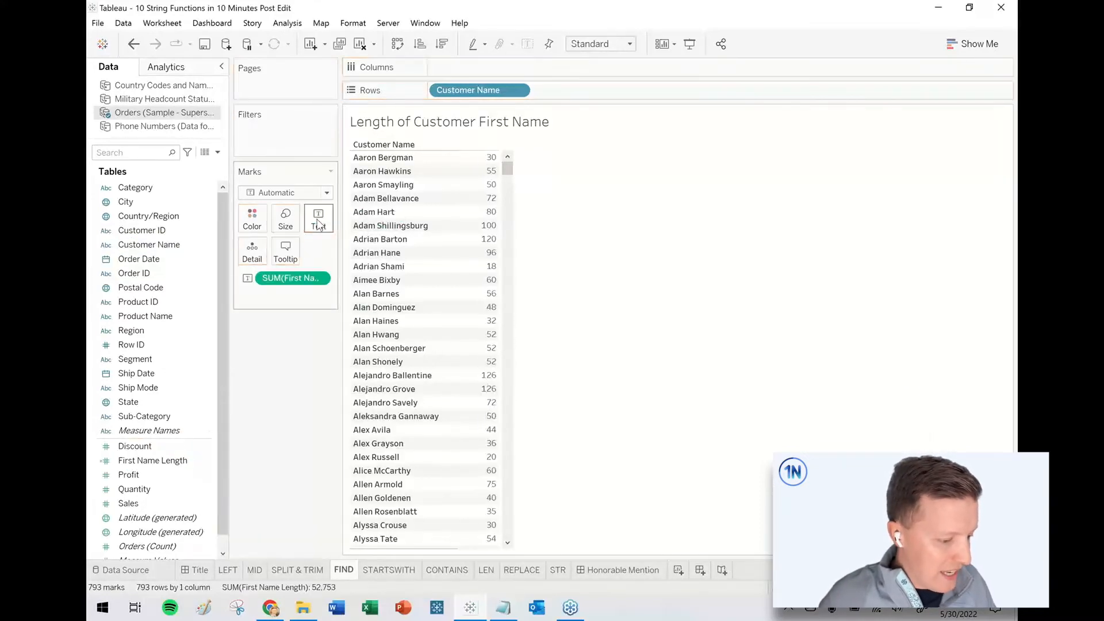
pyautogui.moveTo(474, 230)
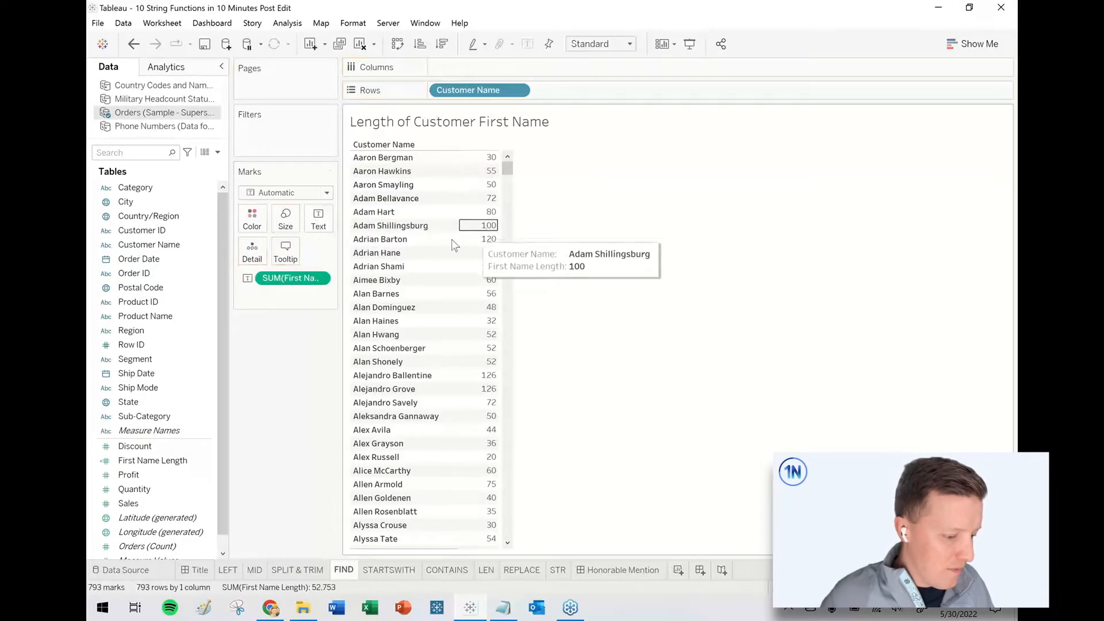
pyautogui.rightClick(210, 460)
pyautogui.click(267, 492)
pyautogui.rightClick(320, 280)
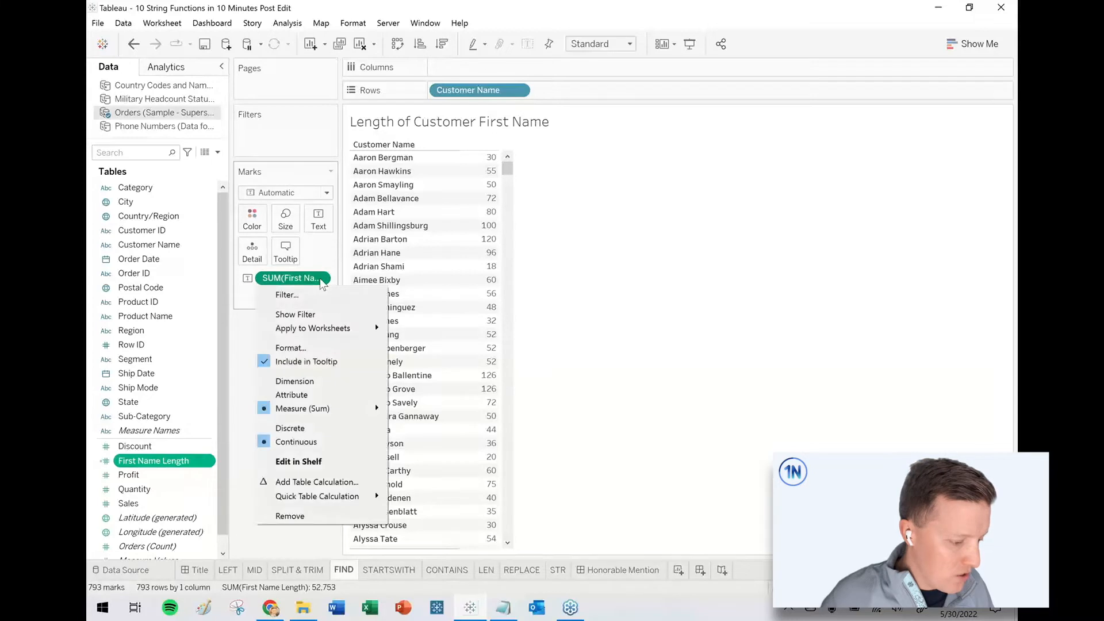
pyautogui.moveTo(356, 408)
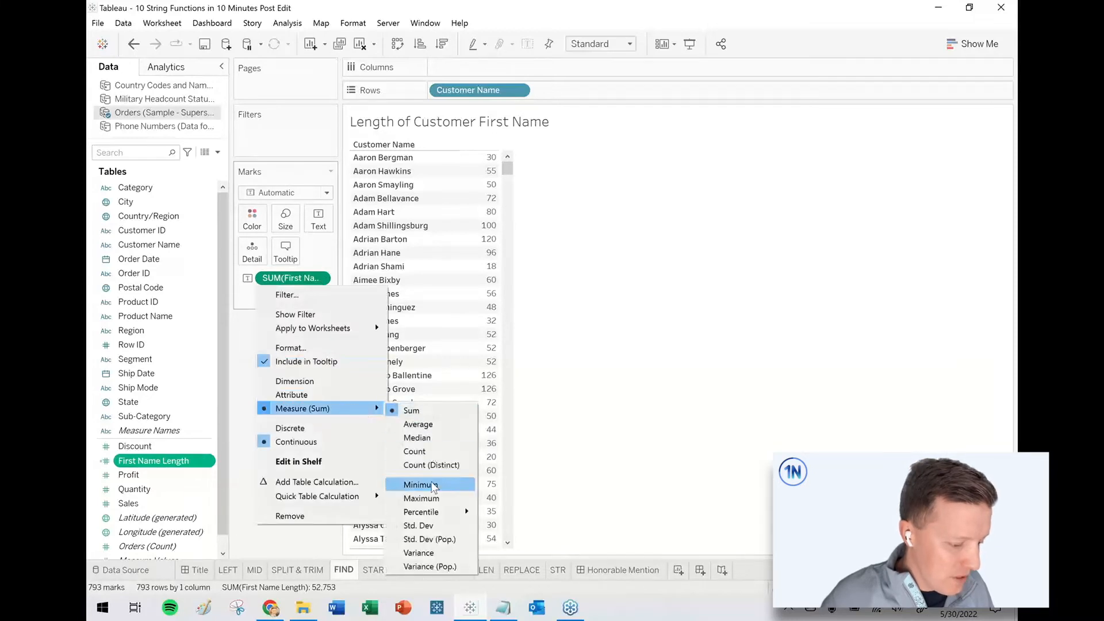
pyautogui.click(433, 487)
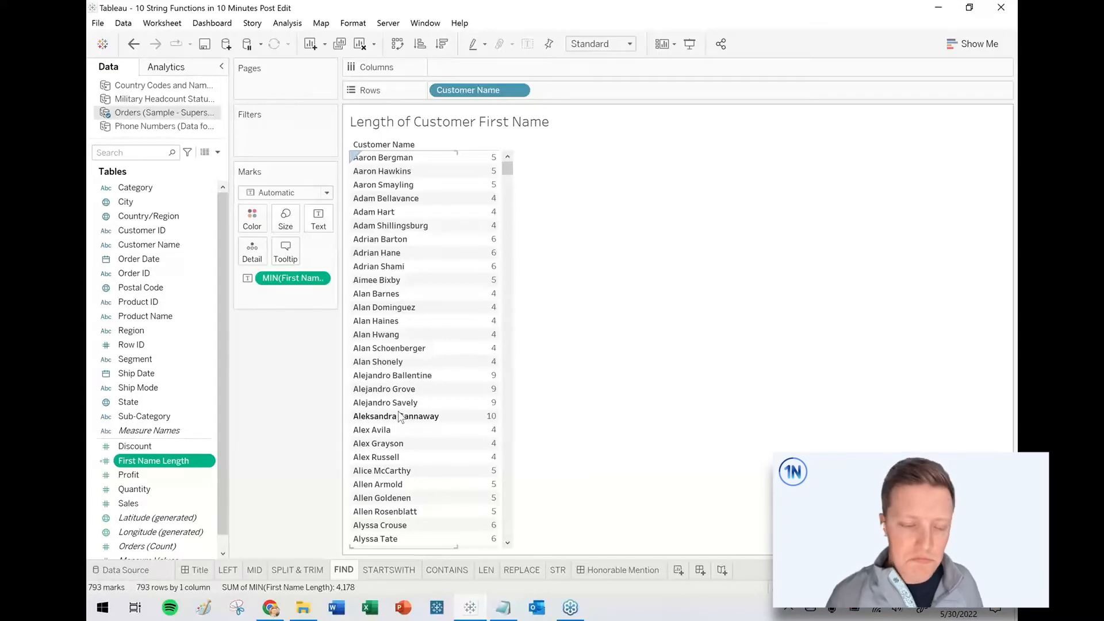
# Step: On the STARTSWITH sheet, create a calculated field from Product Name and name it 3M Products
pyautogui.click(388, 570)
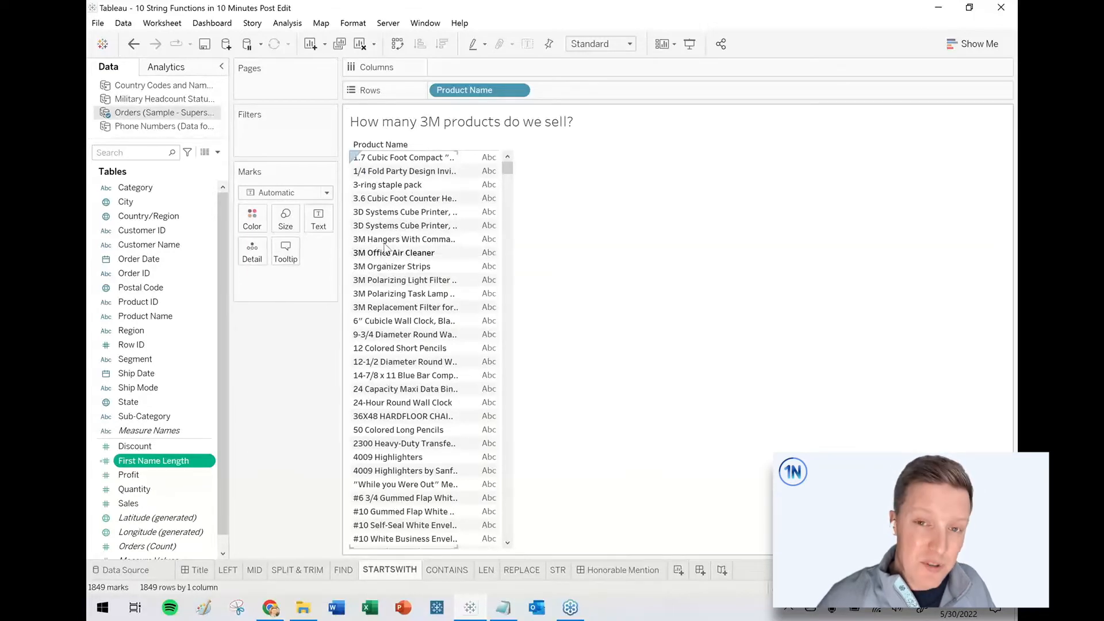
pyautogui.rightClick(166, 316)
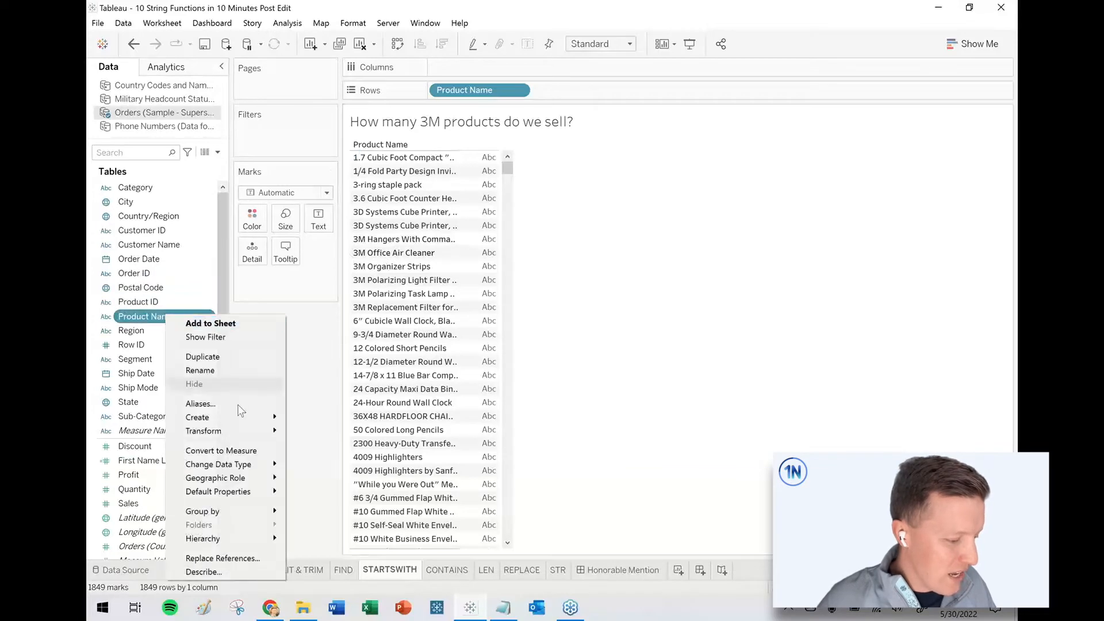
pyautogui.moveTo(235, 416)
pyautogui.click(353, 422)
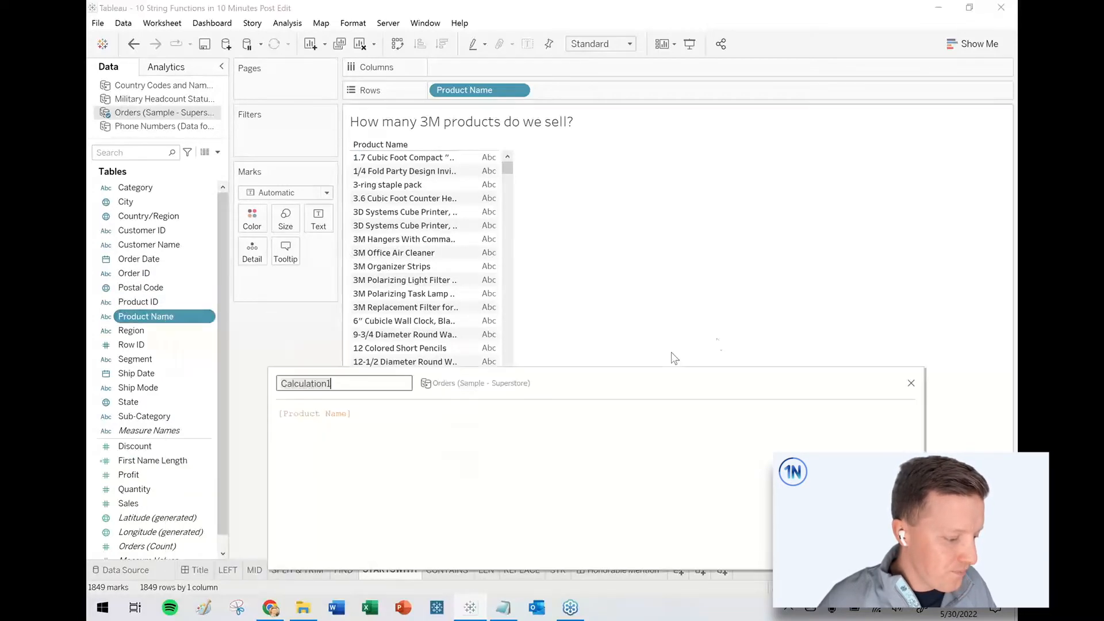
pyautogui.write('3M Products')
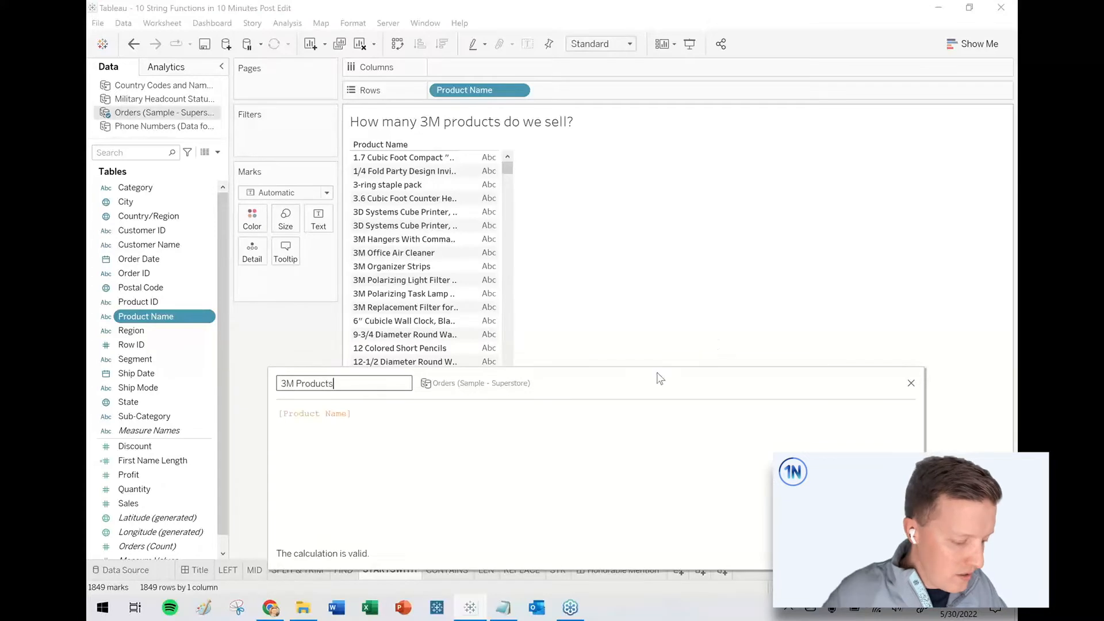
# Step: Set the 3M Products formula to STARTSWITH([Product Name],"3M") and save the calculation
pyautogui.scroll(4, 454, 483)
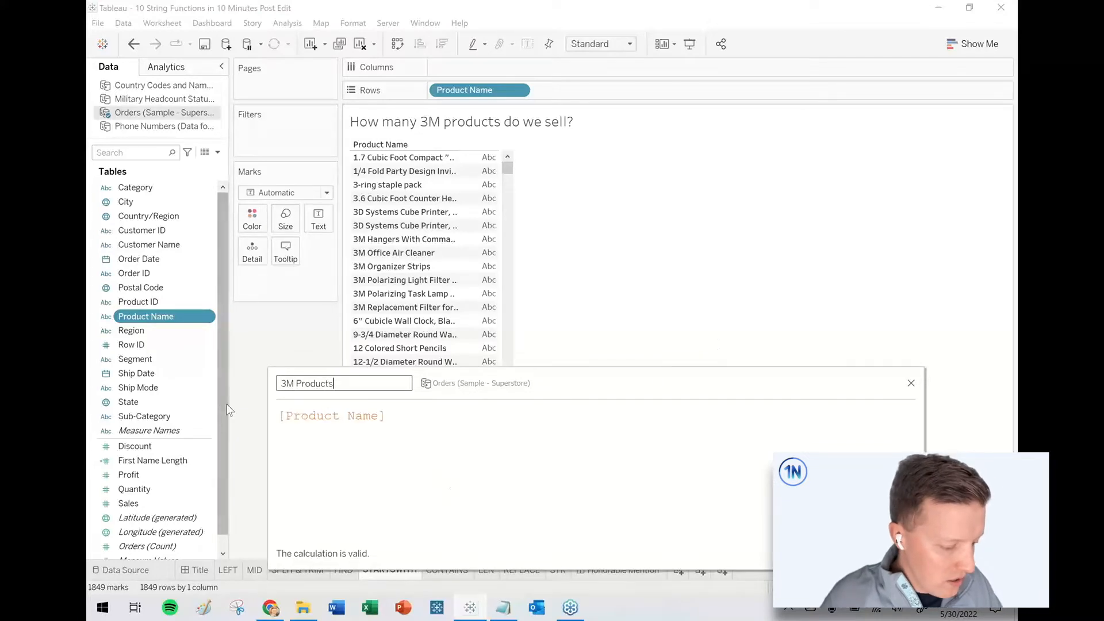
pyautogui.click(278, 418)
pyautogui.write('STARTSIWTH')
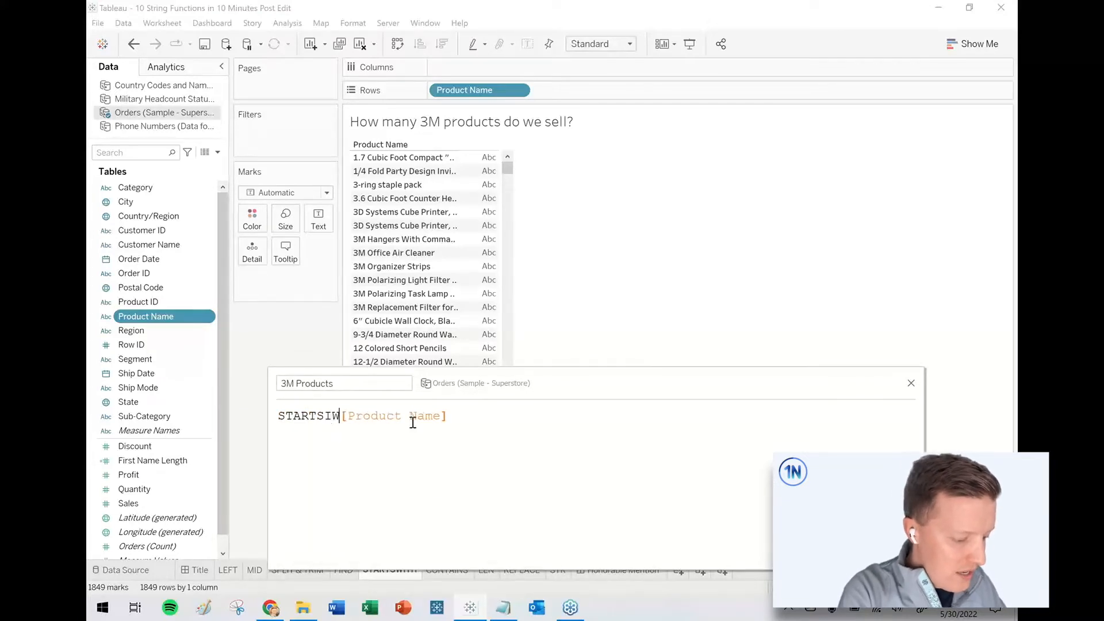
pyautogui.press('BackSpace')
pyautogui.press('BackSpace')
pyautogui.press('BackSpace')
pyautogui.press('BackSpace')
pyautogui.write('WITH(')
pyautogui.click(477, 414)
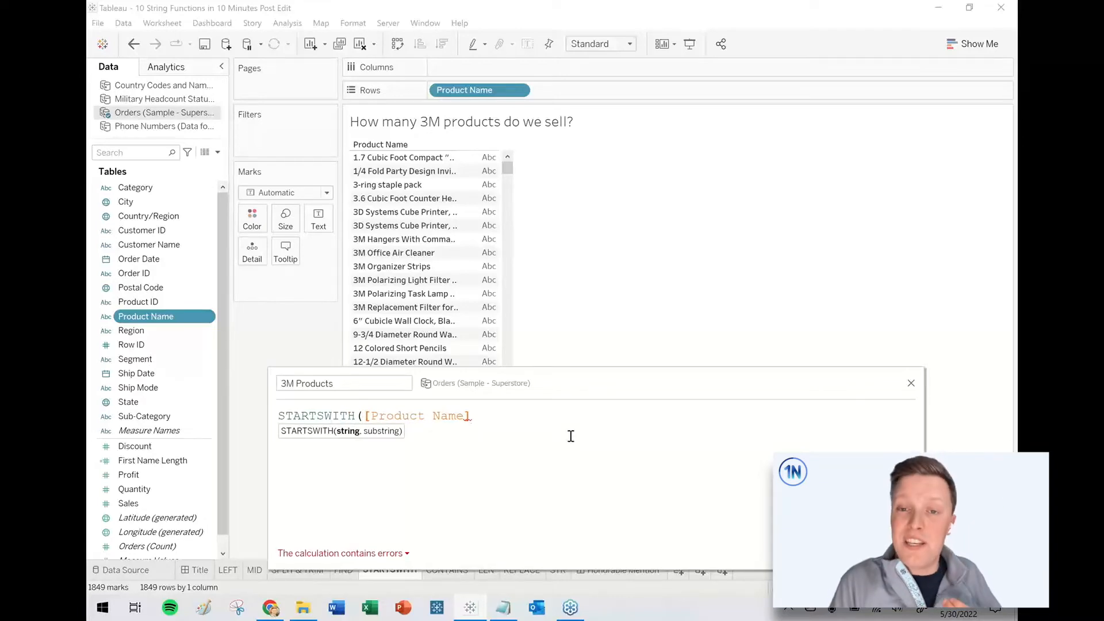
pyautogui.write(',"')
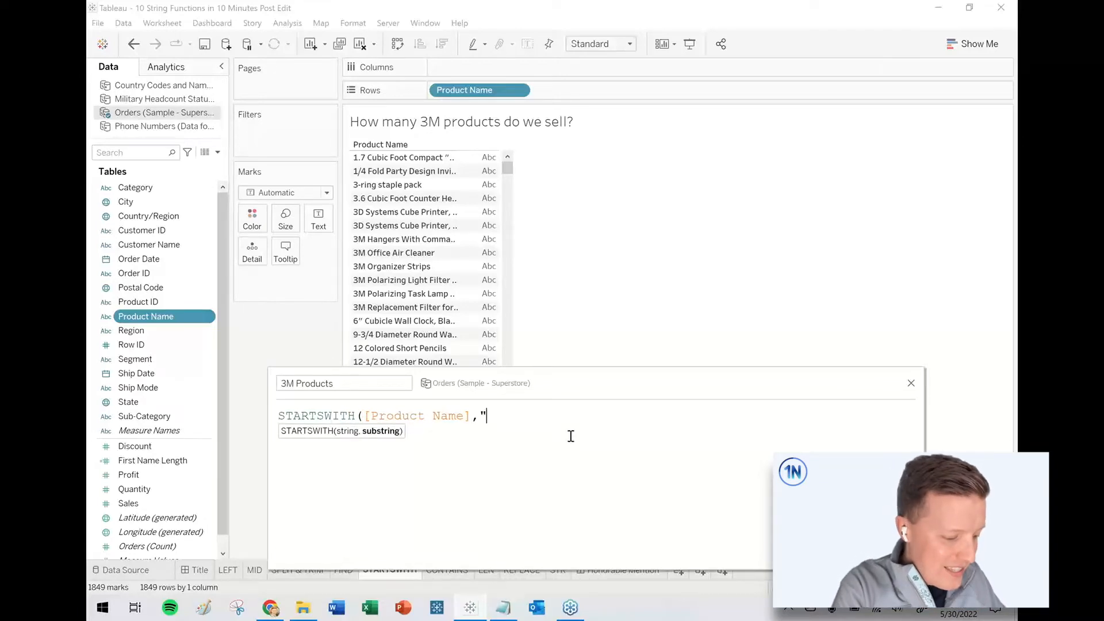
pyautogui.write('3M")')
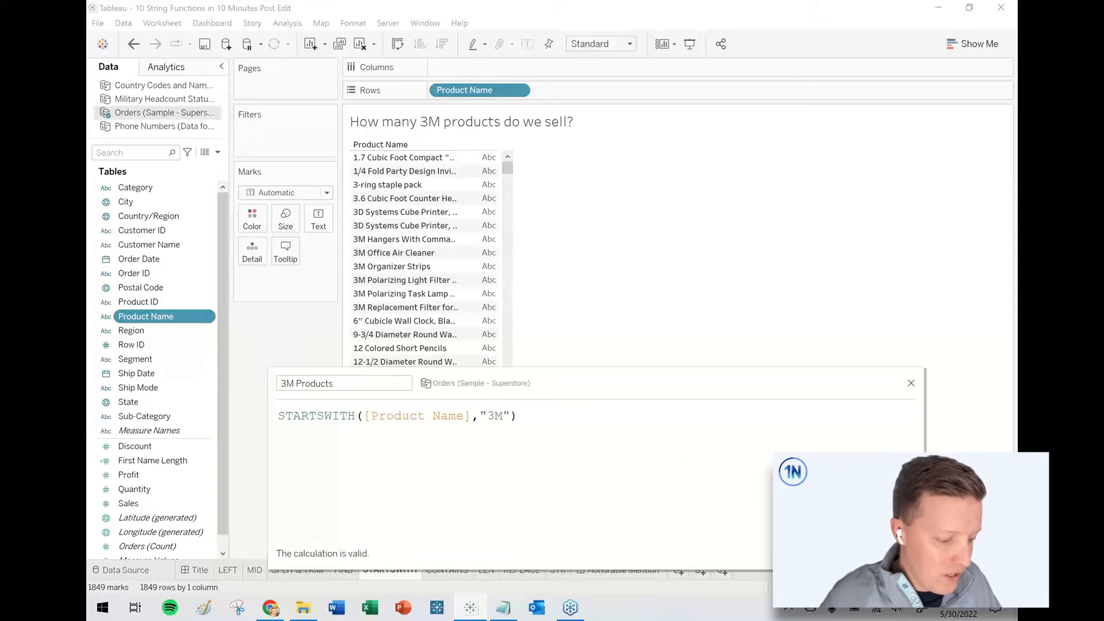
pyautogui.click(898, 553)
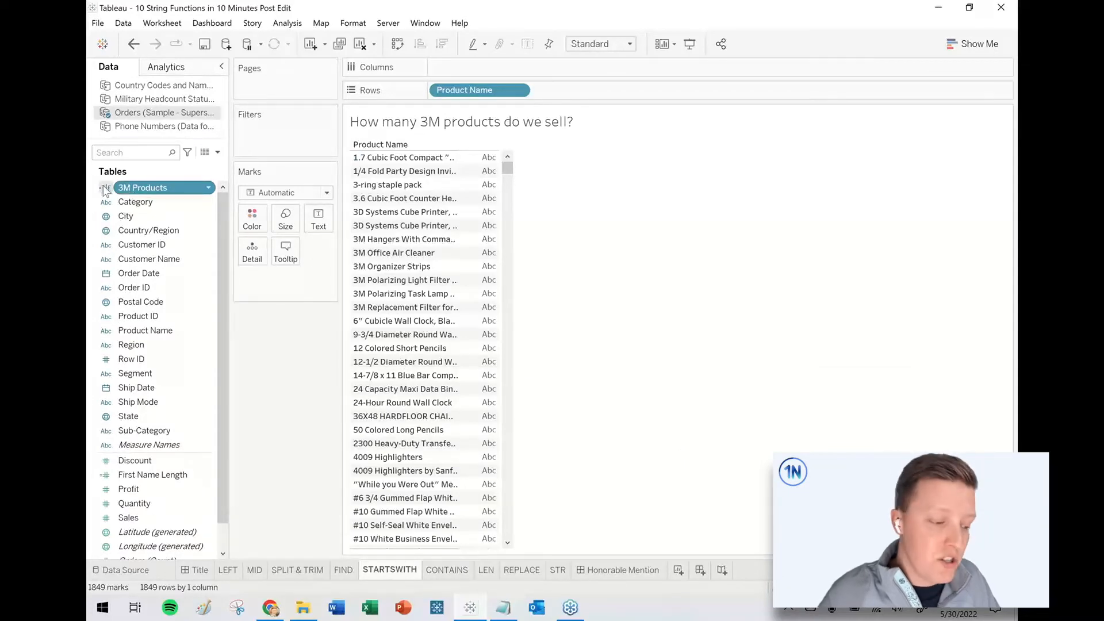
# Step: Filter the product list by 3M Products, keeping only the value True
pyautogui.moveTo(115, 193); pyautogui.dragTo(260, 144)
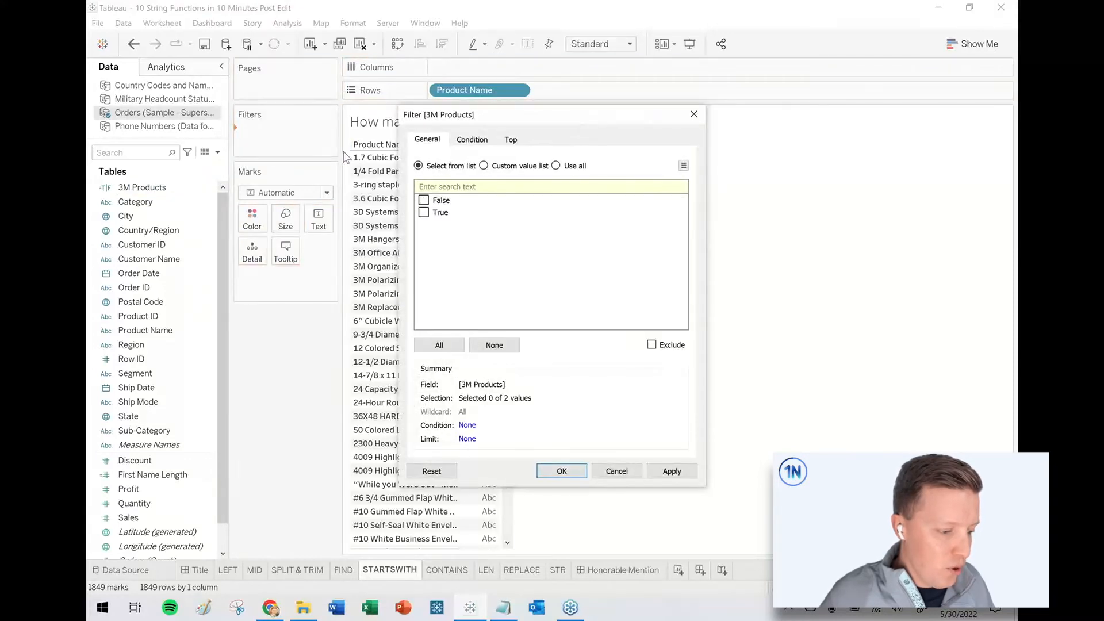
pyautogui.click(424, 212)
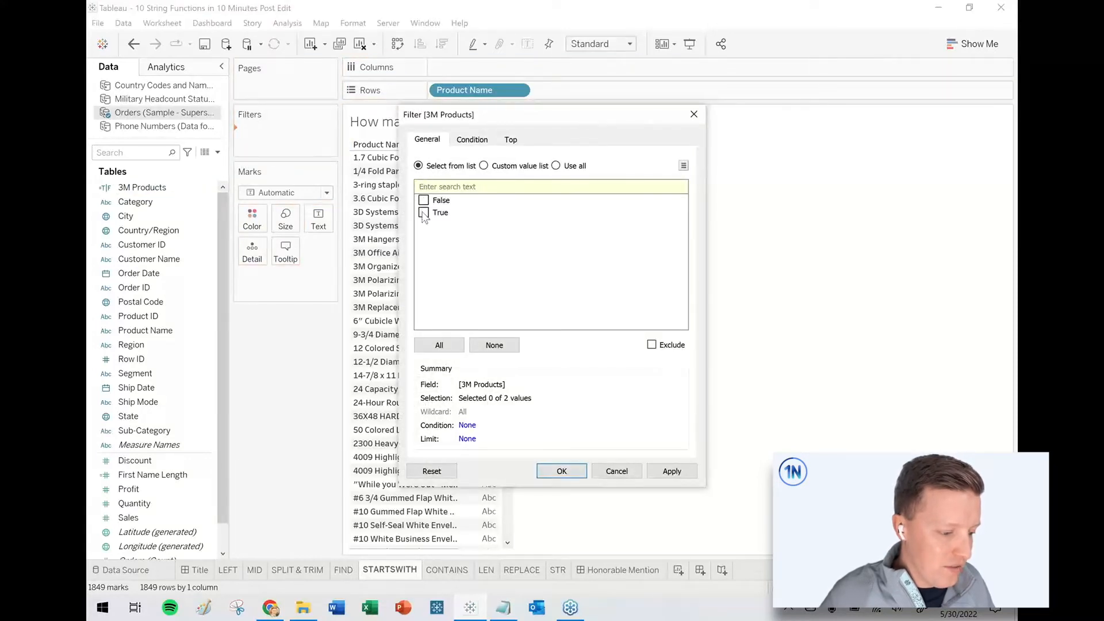
pyautogui.click(563, 472)
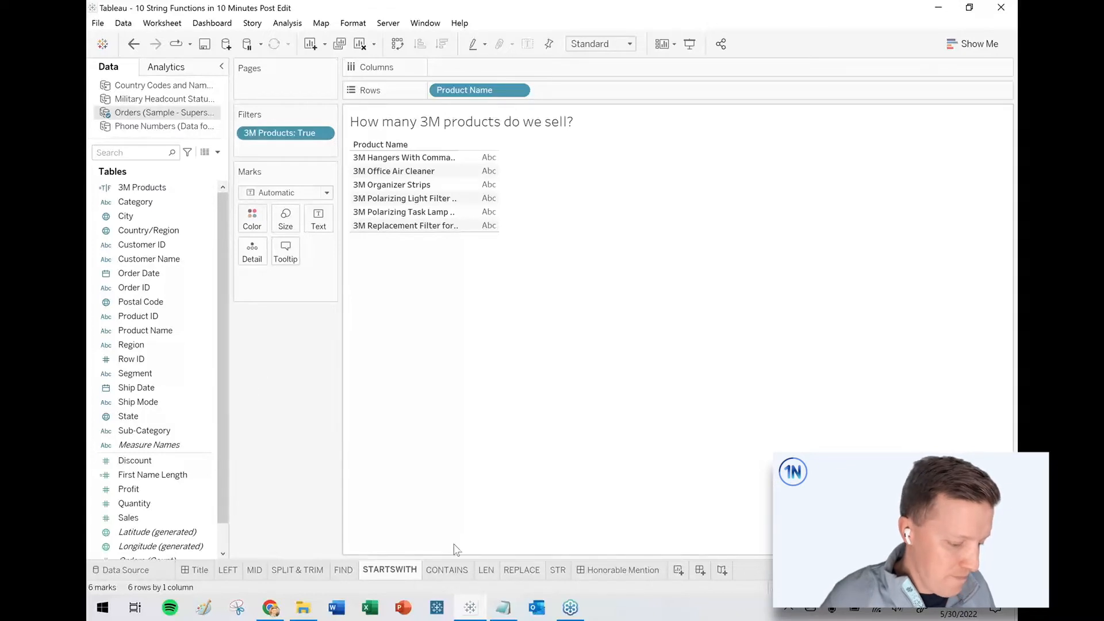
# Step: On the CONTAINS sheet, create a calculated field from Product Name and name it Printer / Copier
pyautogui.click(448, 569)
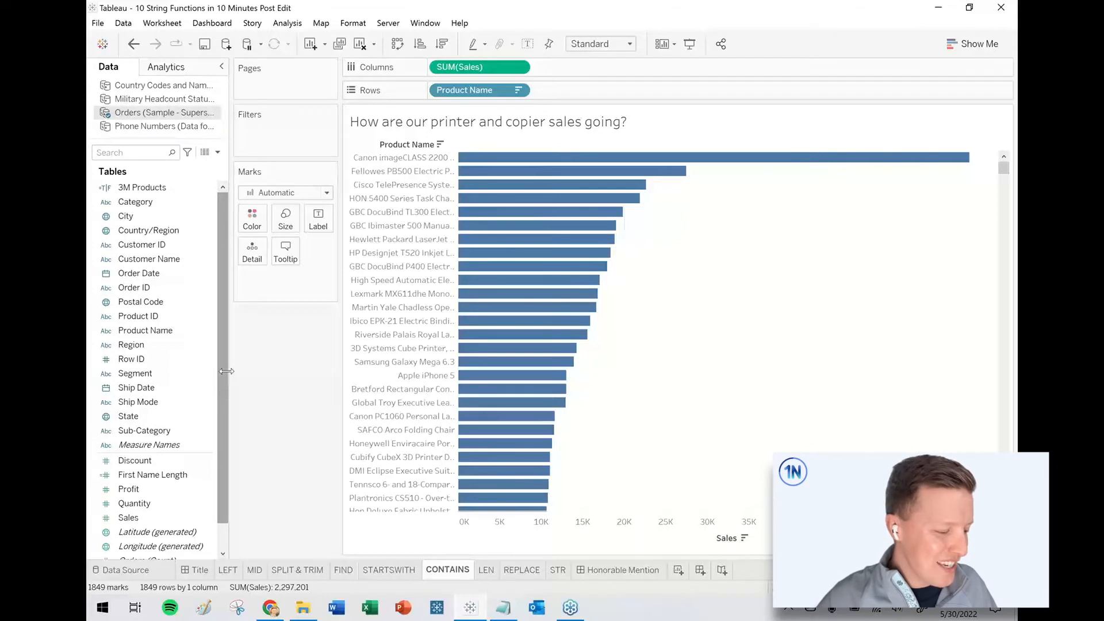
pyautogui.click(209, 331)
pyautogui.rightClick(210, 336)
pyautogui.moveTo(290, 432)
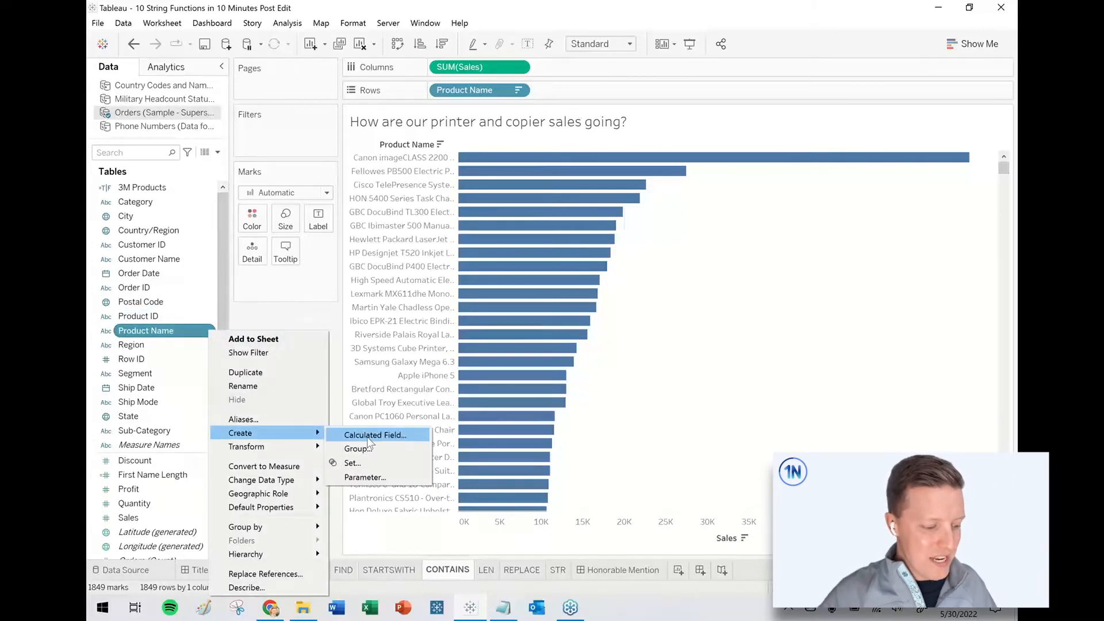
pyautogui.click(369, 435)
pyautogui.write('Printer / Copier')
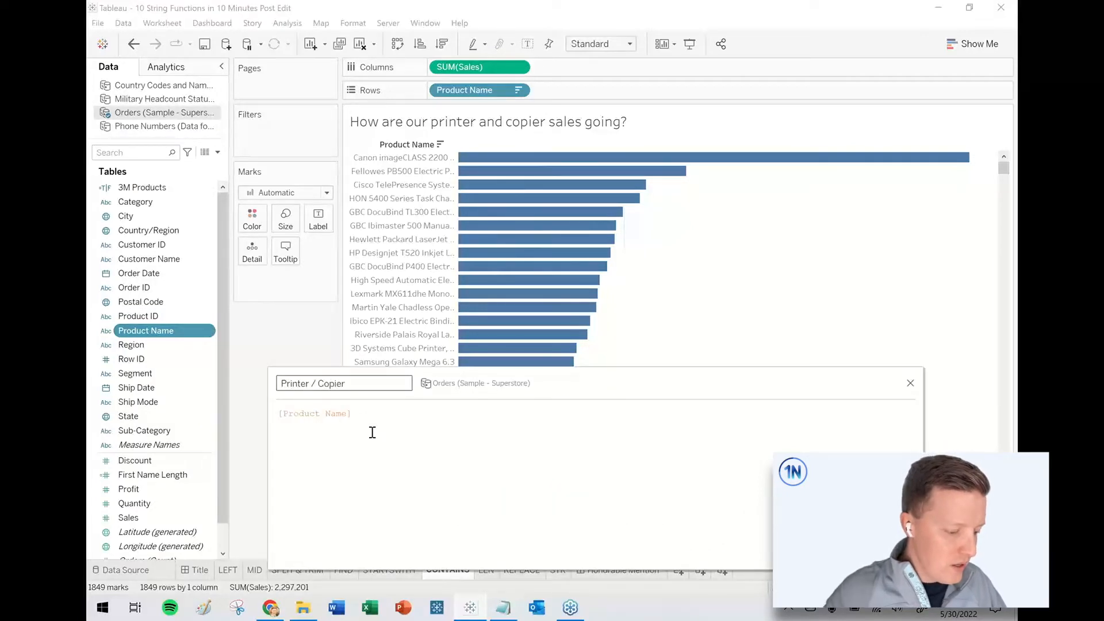
# Step: Start the Printer / Copier formula with CONTAINS([Product Name],"printer") and put OR on the line below
pyautogui.scroll(5, 372, 433)
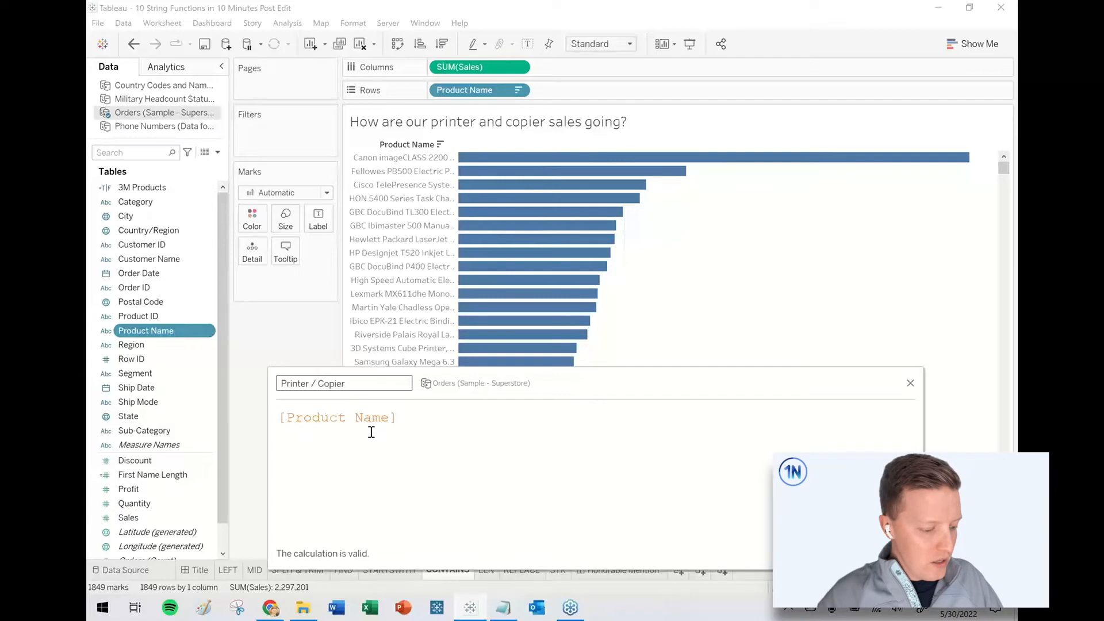
pyautogui.click(279, 421)
pyautogui.write('CONTAINS([Product Name]')
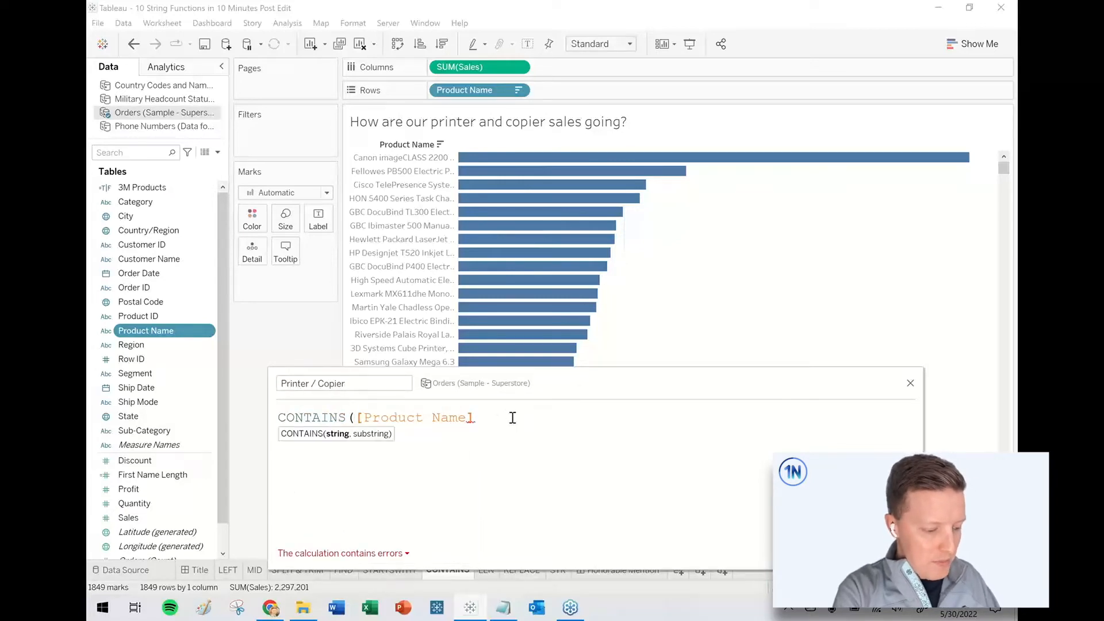
pyautogui.write(',"printer")')
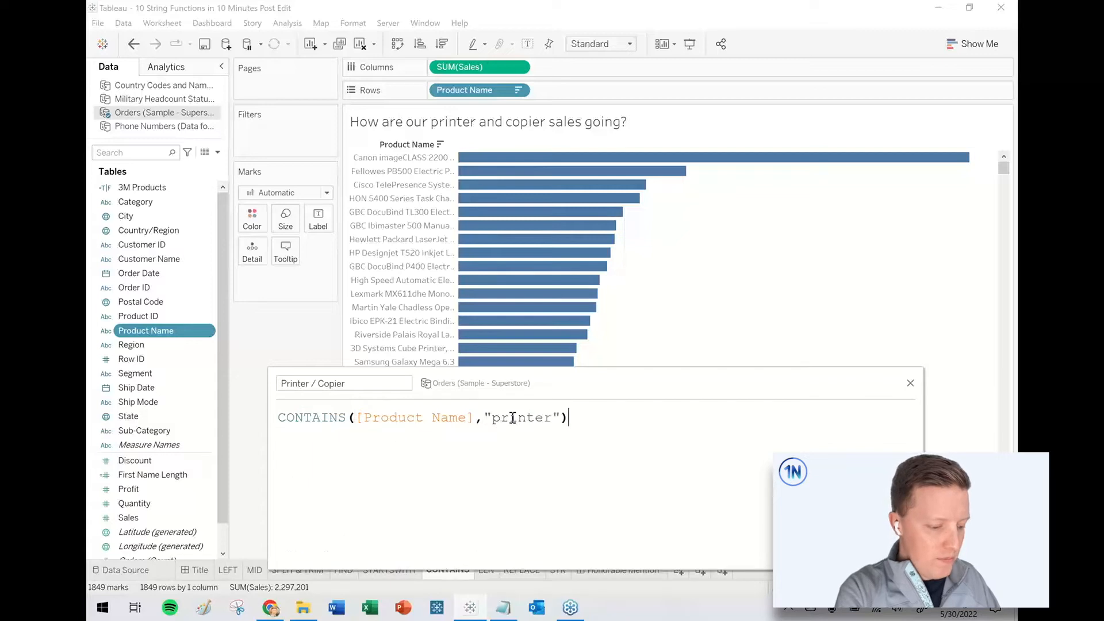
pyautogui.press('Return')
pyautogui.write('OR')
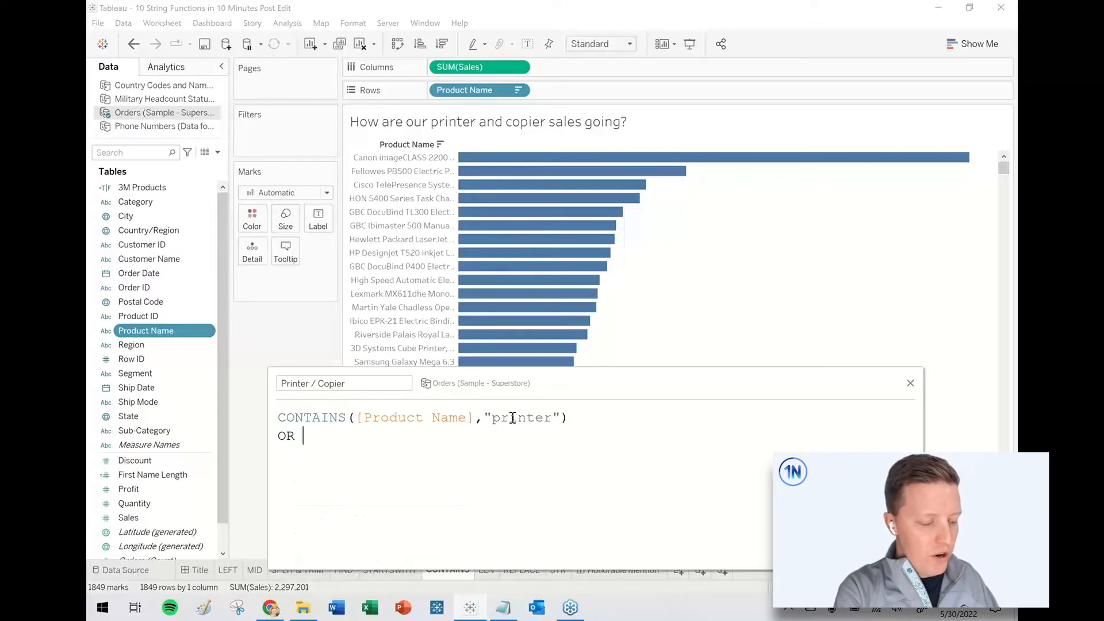
# Step: Add CONTAINS([Product Name],"copier") after the OR by reusing the printer condition, and save the calculation
pyautogui.moveTo(571, 418); pyautogui.dragTo(266, 424)
pyautogui.hotkey('ctrl', 'c')
pyautogui.click(415, 426)
pyautogui.click(506, 450)
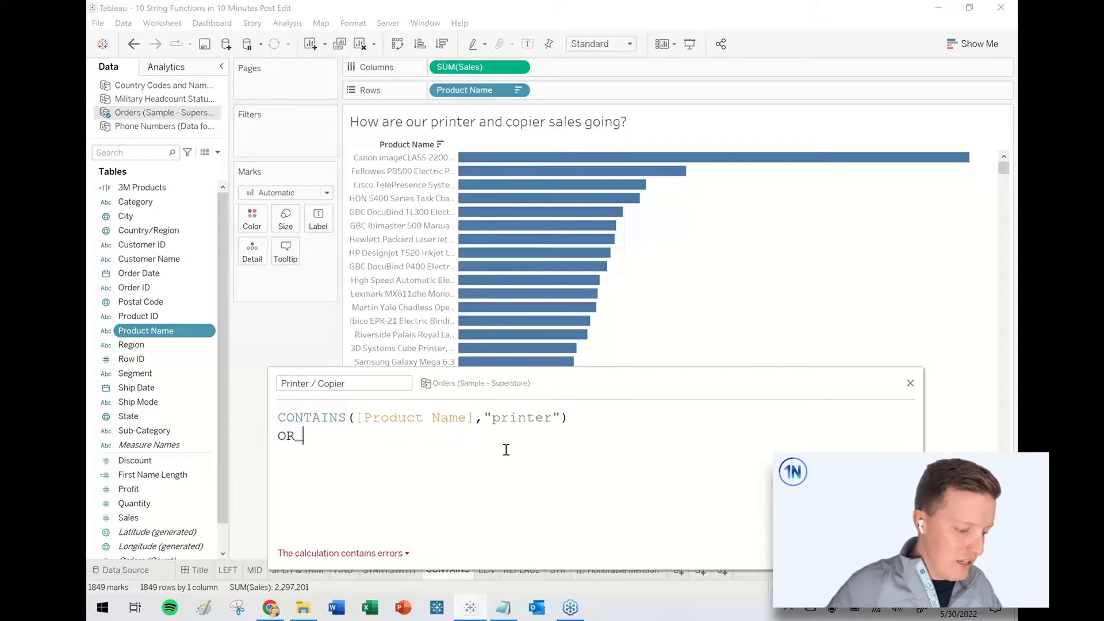
pyautogui.press('Return')
pyautogui.hotkey('ctrl', 'v')
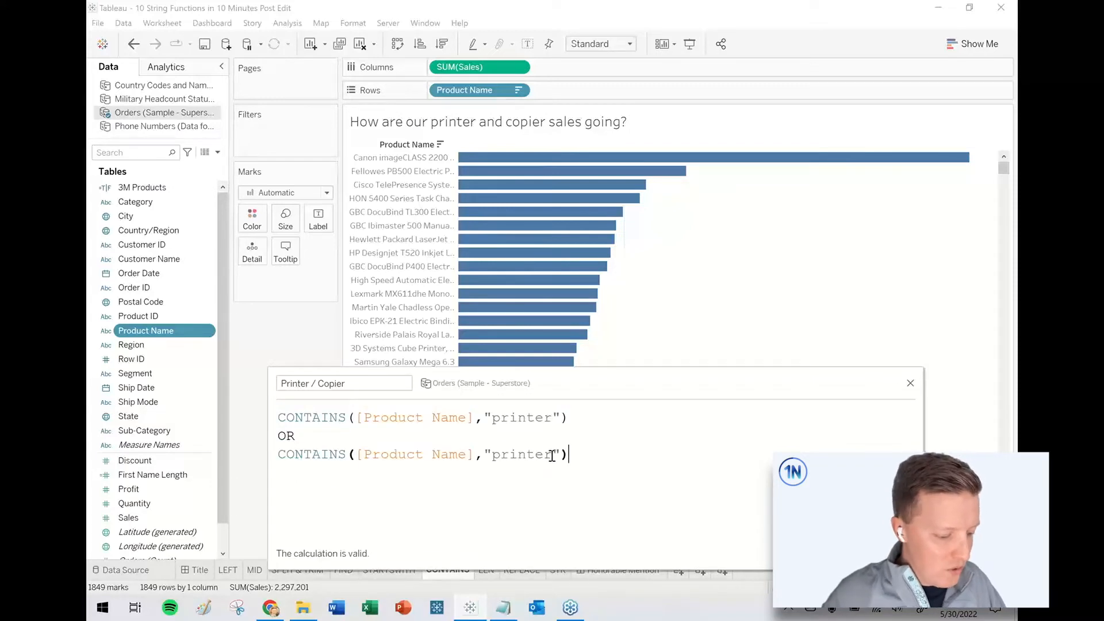
pyautogui.moveTo(554, 454); pyautogui.dragTo(493, 452)
pyautogui.press('BackSpace')
pyautogui.write('copier')
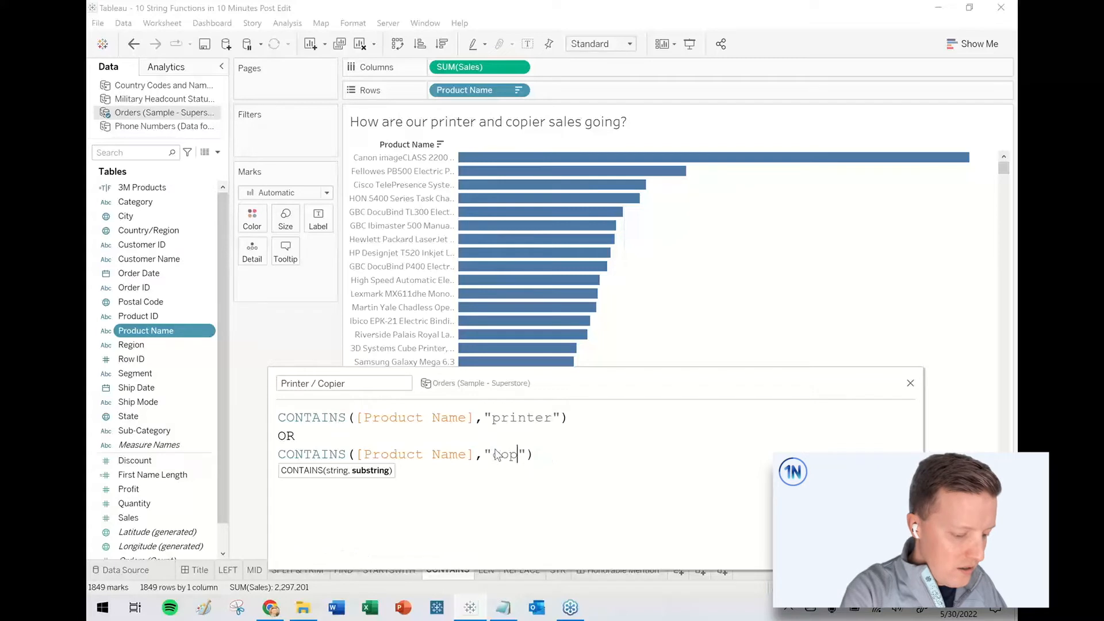
pyautogui.click(583, 521)
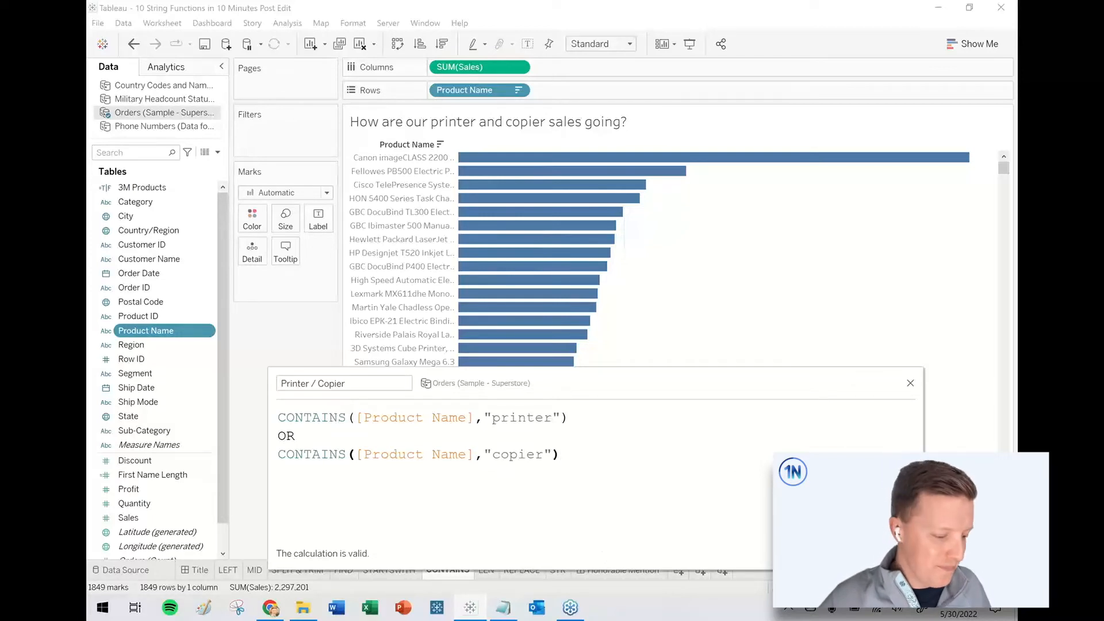
pyautogui.click(893, 553)
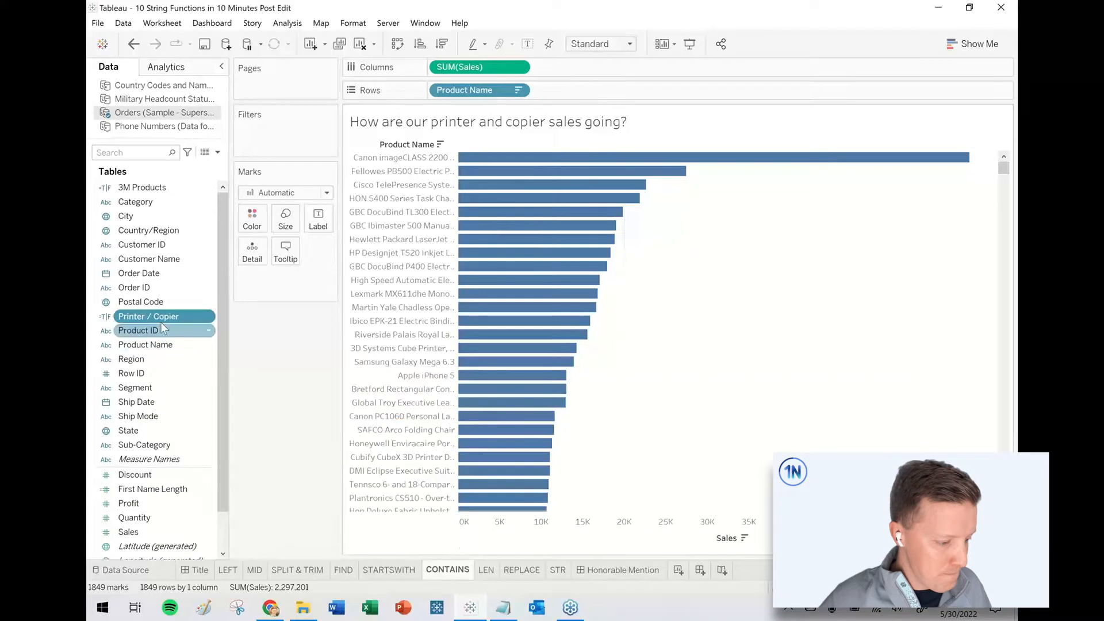
# Step: Color the sales bars by Printer / Copier and widen the Product Name column to show the full names
pyautogui.moveTo(140, 320); pyautogui.dragTo(257, 230)
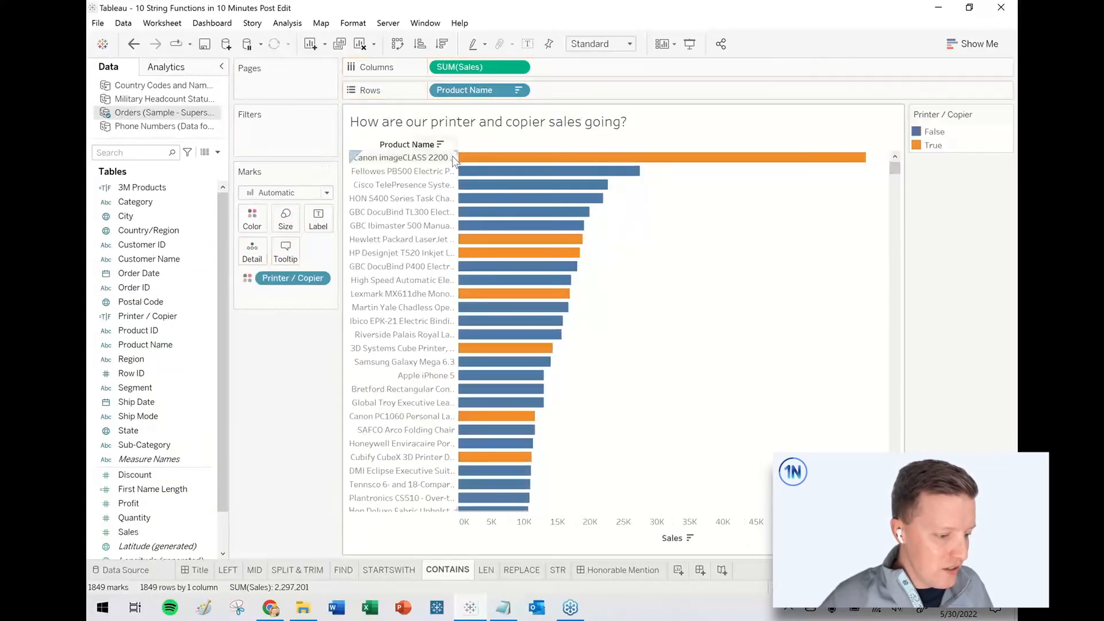
pyautogui.moveTo(457, 187); pyautogui.dragTo(661, 219)
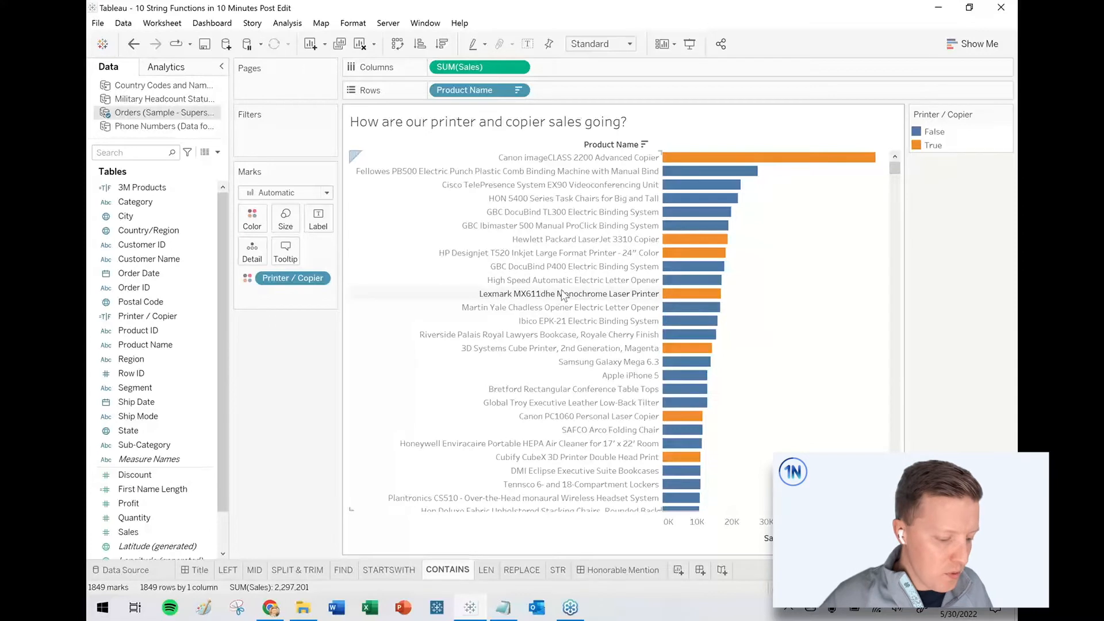
# Step: On the LEN sheet, create a new calculated field in the Military Headcount Status data and name it Gender
pyautogui.click(486, 570)
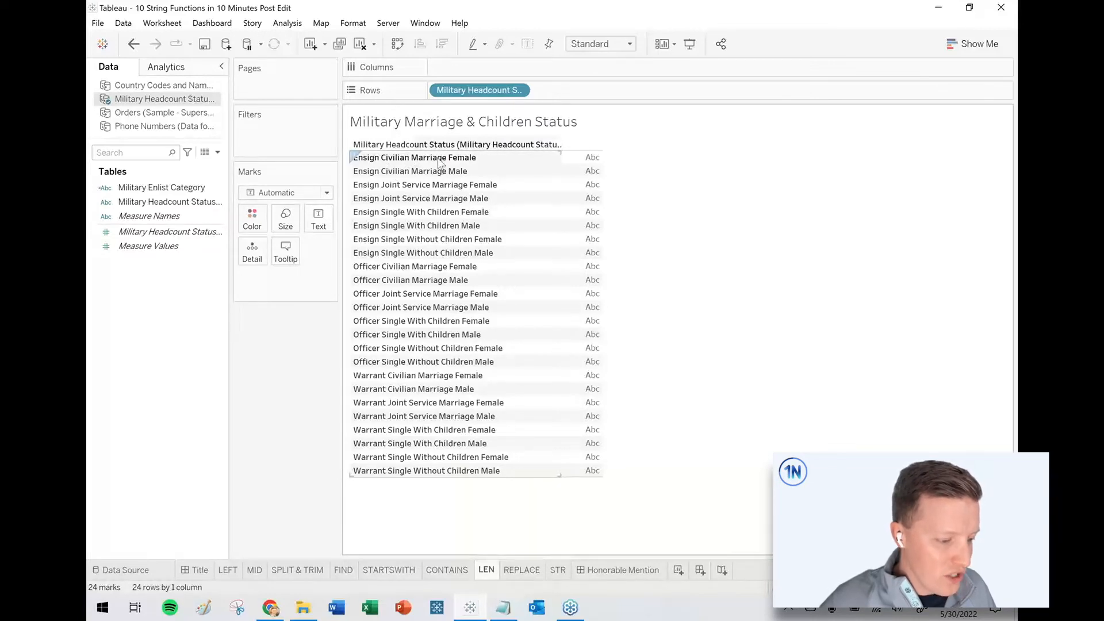
pyautogui.click(389, 163)
pyautogui.click(733, 237)
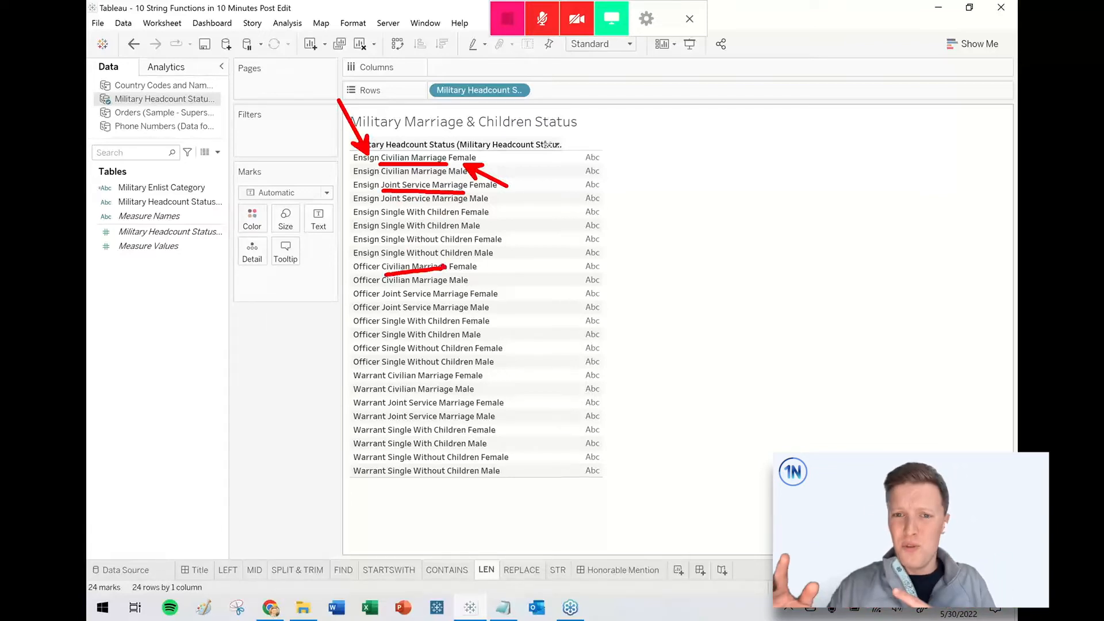
pyautogui.press('Escape')
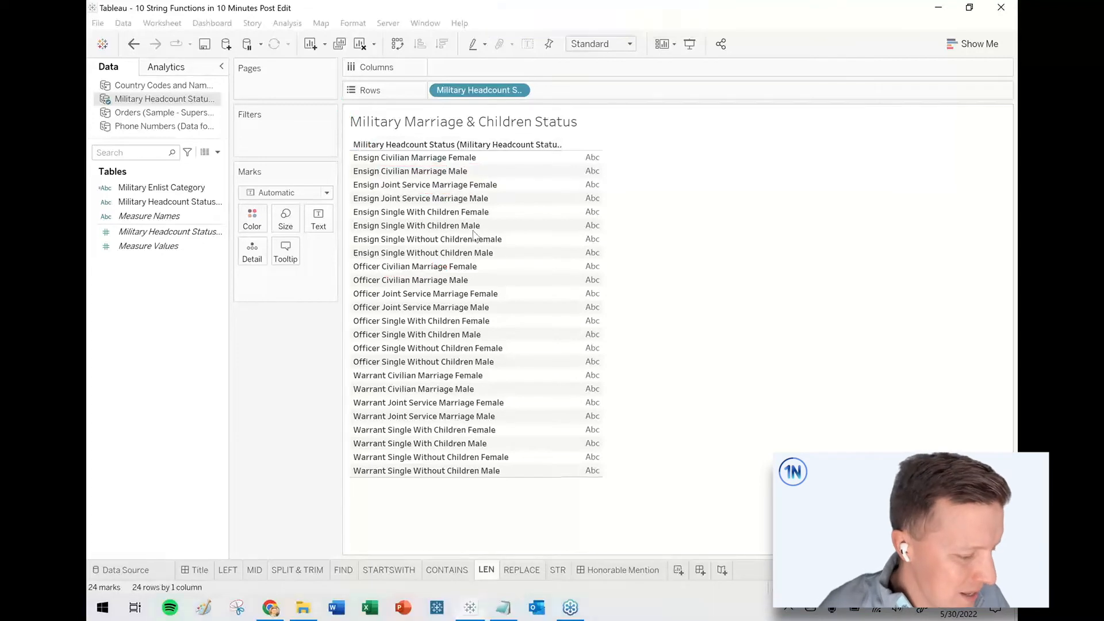
pyautogui.rightClick(168, 299)
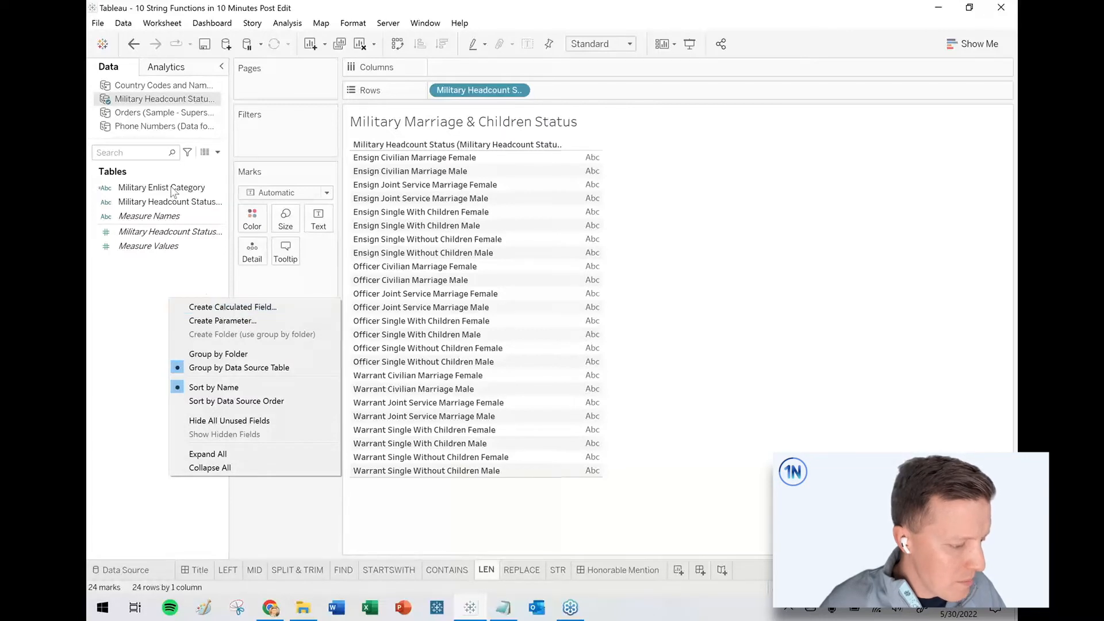
pyautogui.rightClick(149, 315)
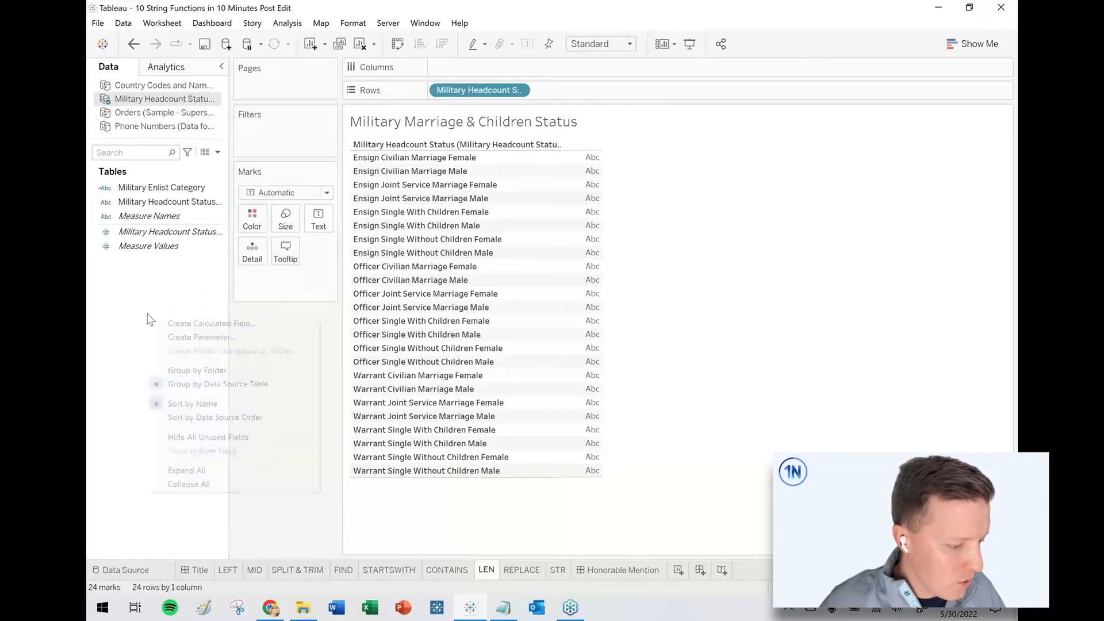
pyautogui.click(187, 324)
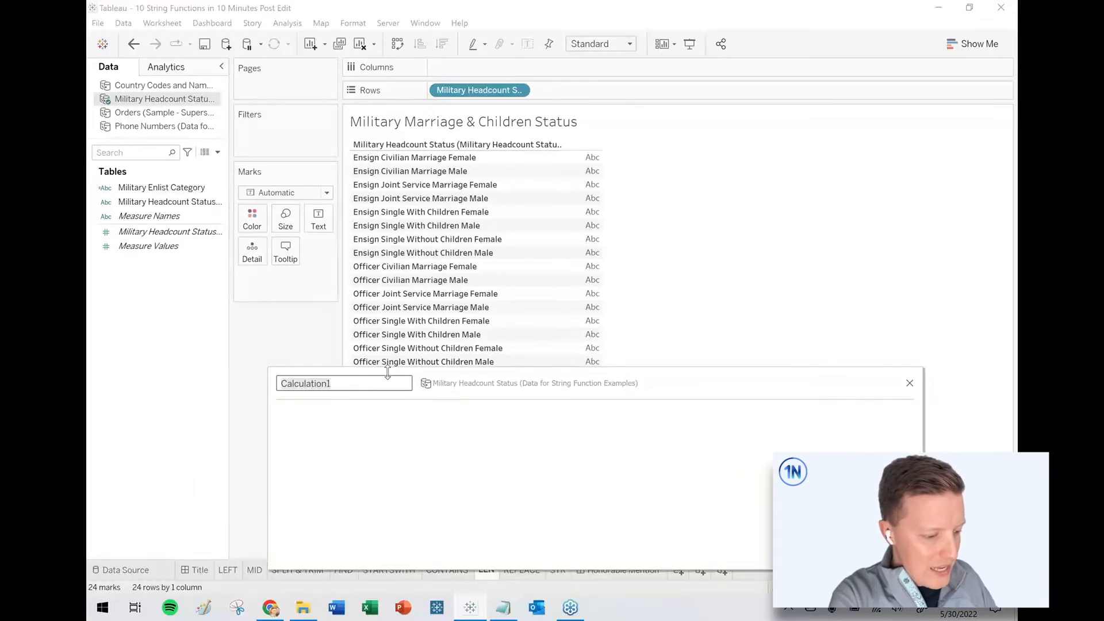
pyautogui.write('Gender')
pyautogui.click(391, 415)
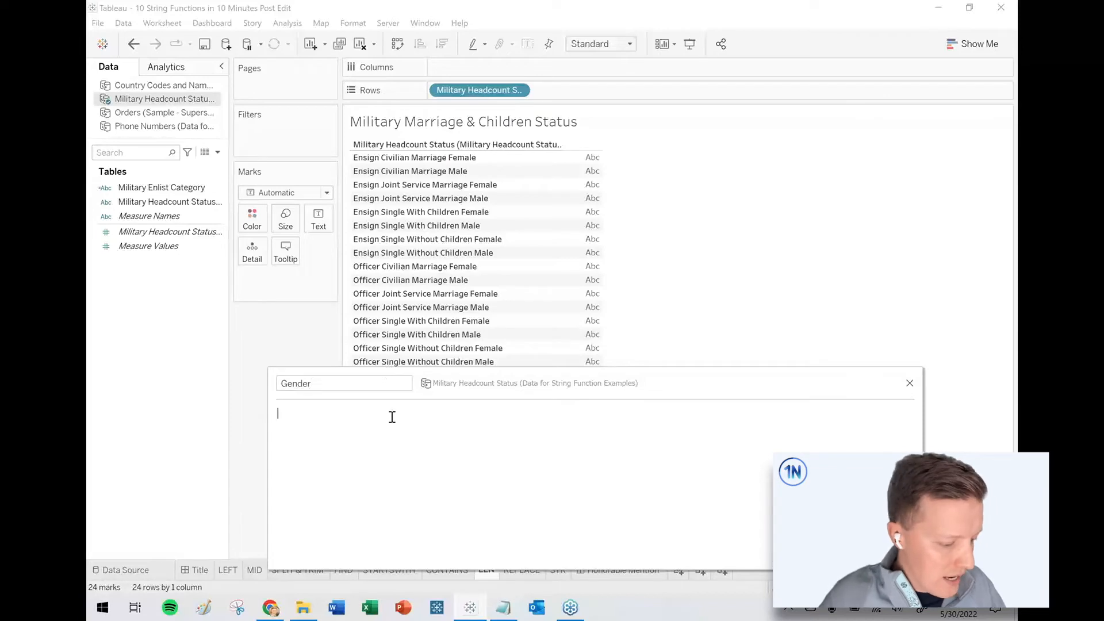
# Step: Set the Gender formula to SPLIT([Military Headcount Status (Military Headcount Status)]," ",-1) and save the calculation
pyautogui.write('SPLIT')
pyautogui.press('Return')
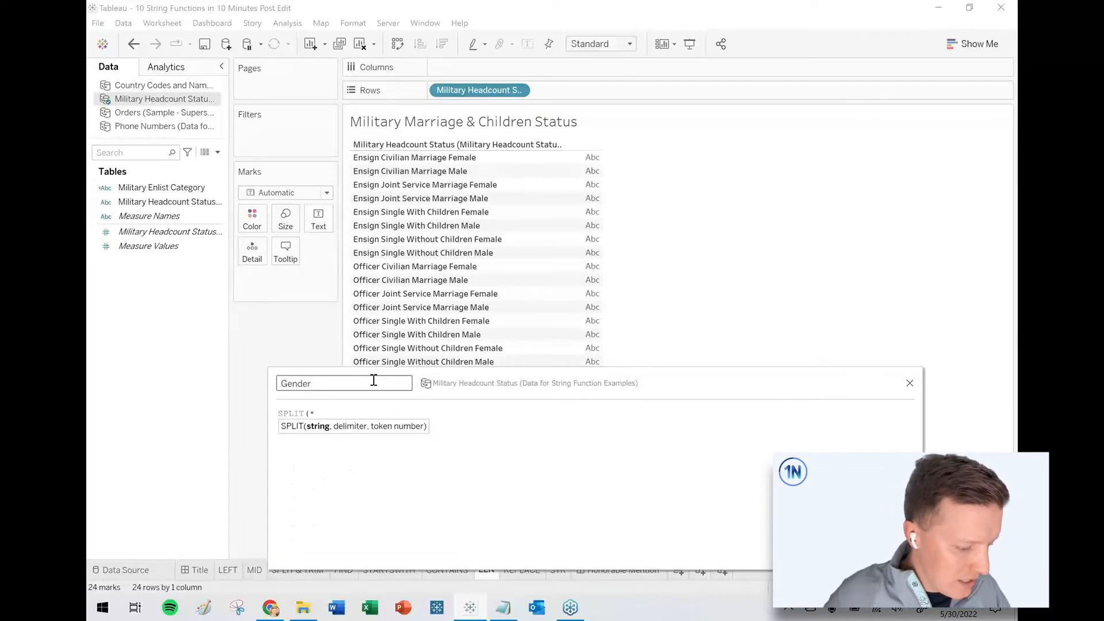
pyautogui.moveTo(479, 90); pyautogui.dragTo(477, 428)
pyautogui.write('," ",-1)')
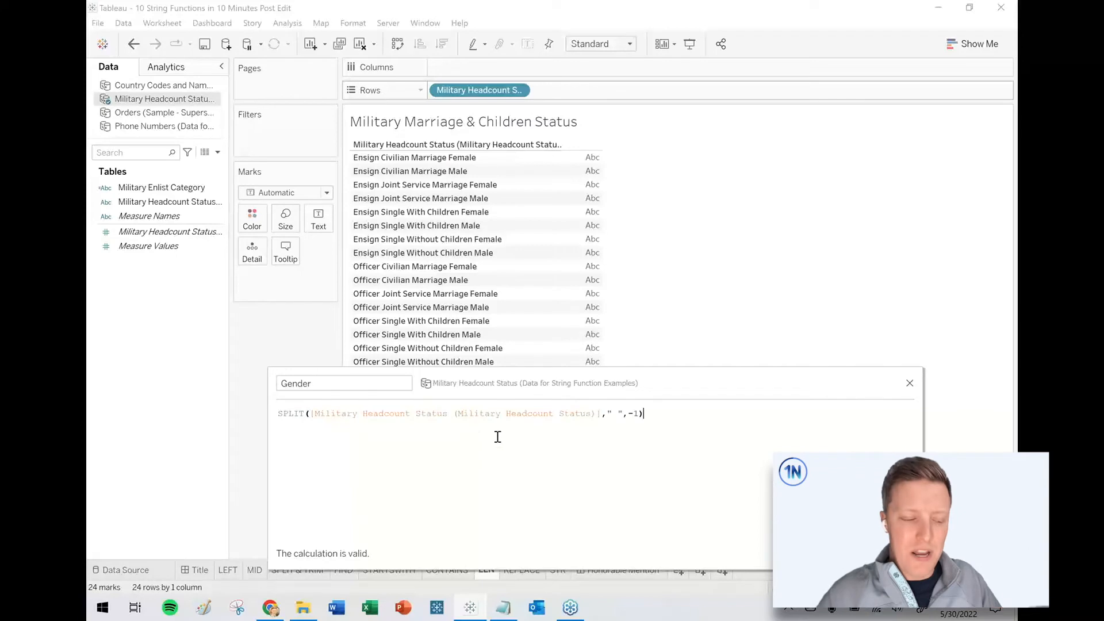
pyautogui.click(890, 554)
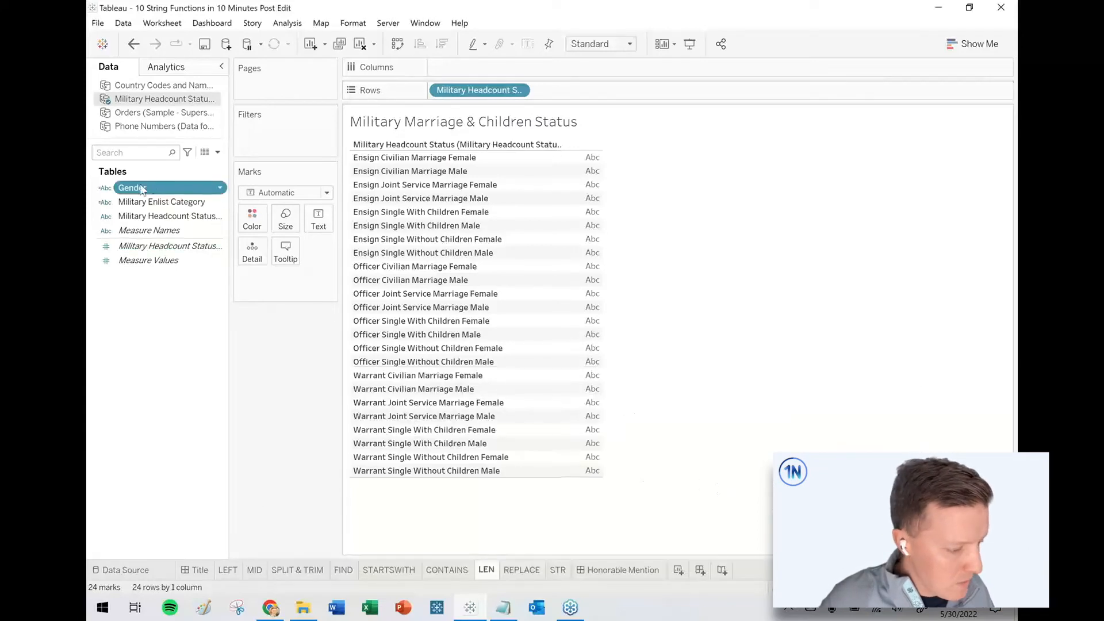
# Step: Add Gender and Military Enlist Category to the table rows after the Military Headcount Status field
pyautogui.moveTo(140, 189); pyautogui.dragTo(615, 92)
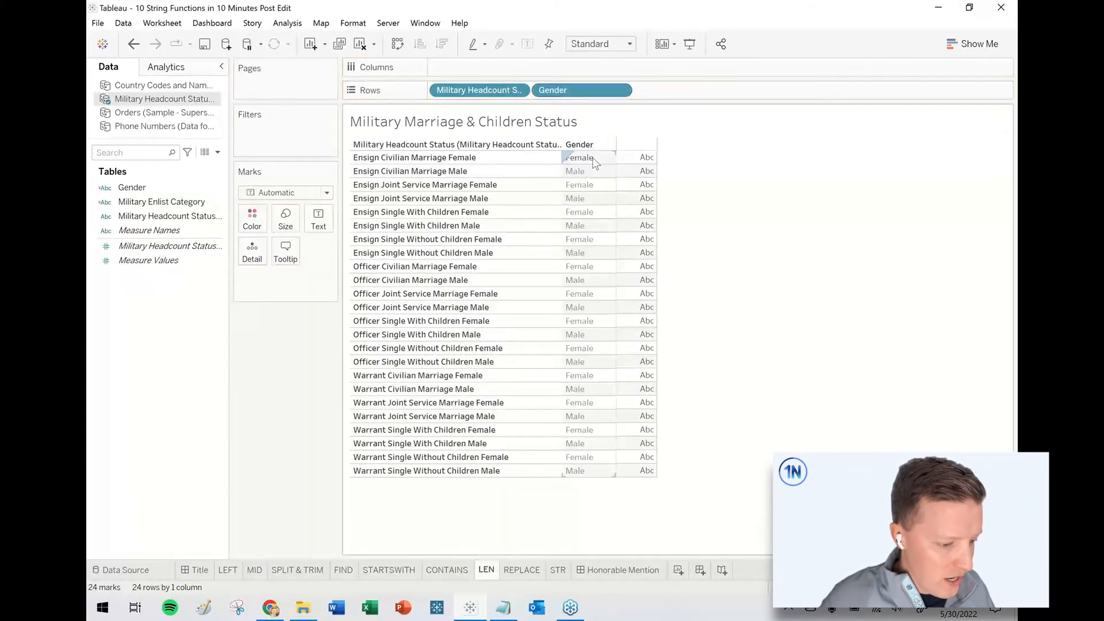
pyautogui.click(154, 205)
pyautogui.moveTo(154, 208); pyautogui.dragTo(675, 95)
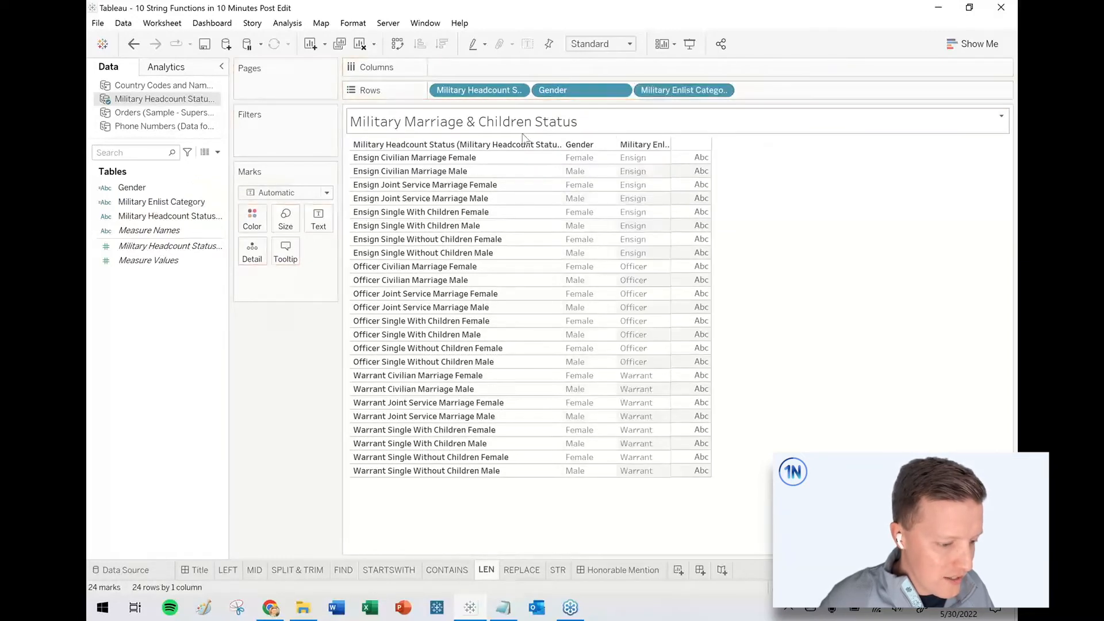
# Step: Edit the Gender calculation to wrap the whole SPLIT expression in TRIM( ), and save it
pyautogui.rightClick(187, 197)
pyautogui.rightClick(151, 187)
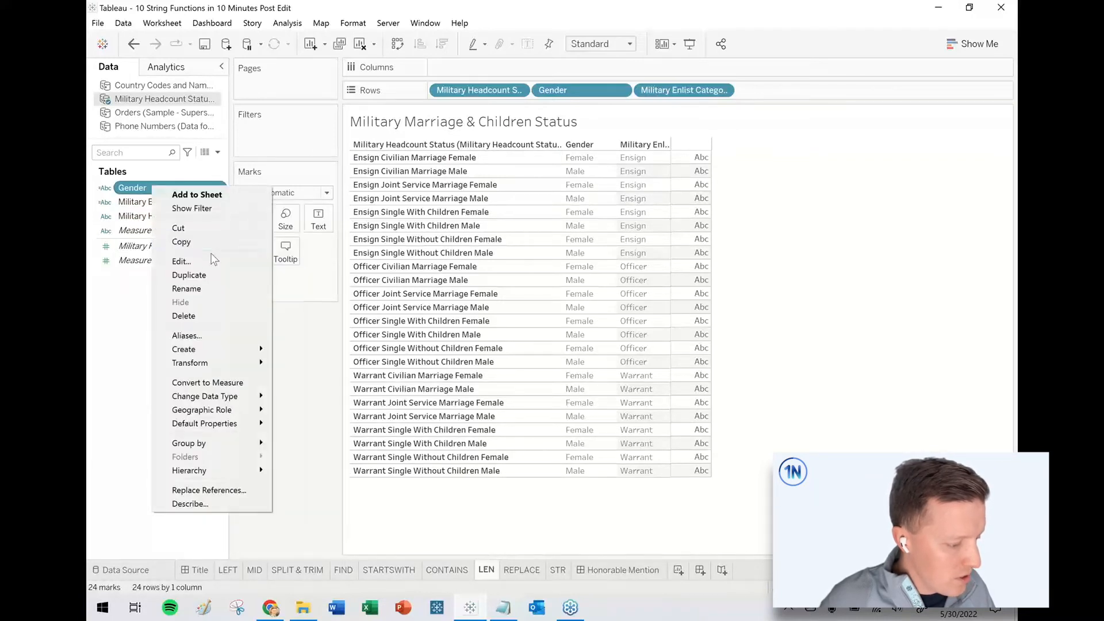
pyautogui.press('Escape')
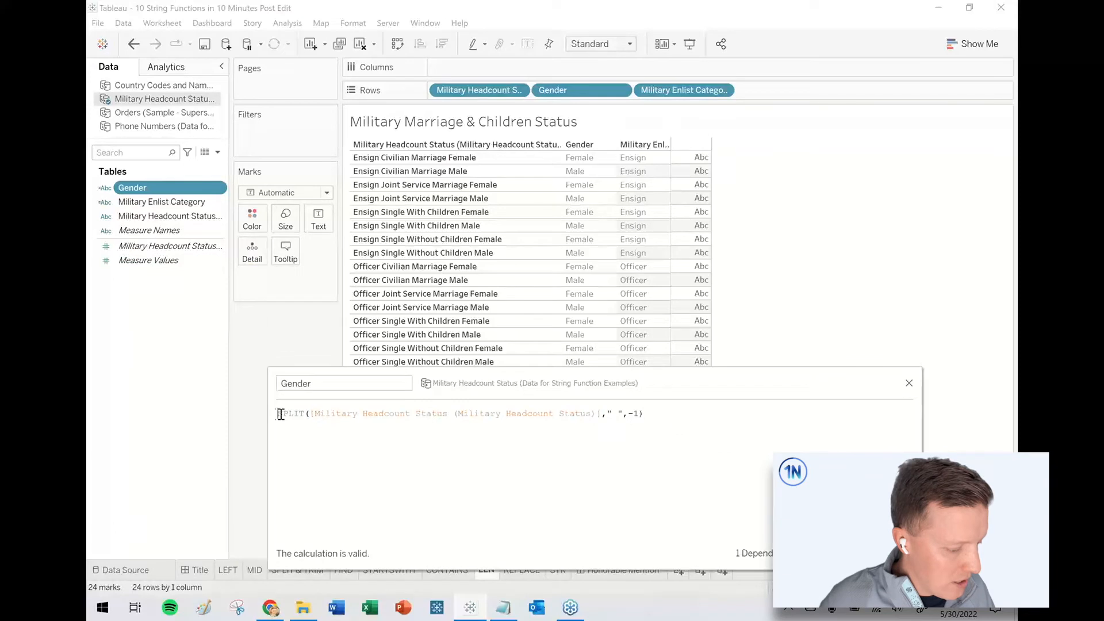
pyautogui.write('TRIM(')
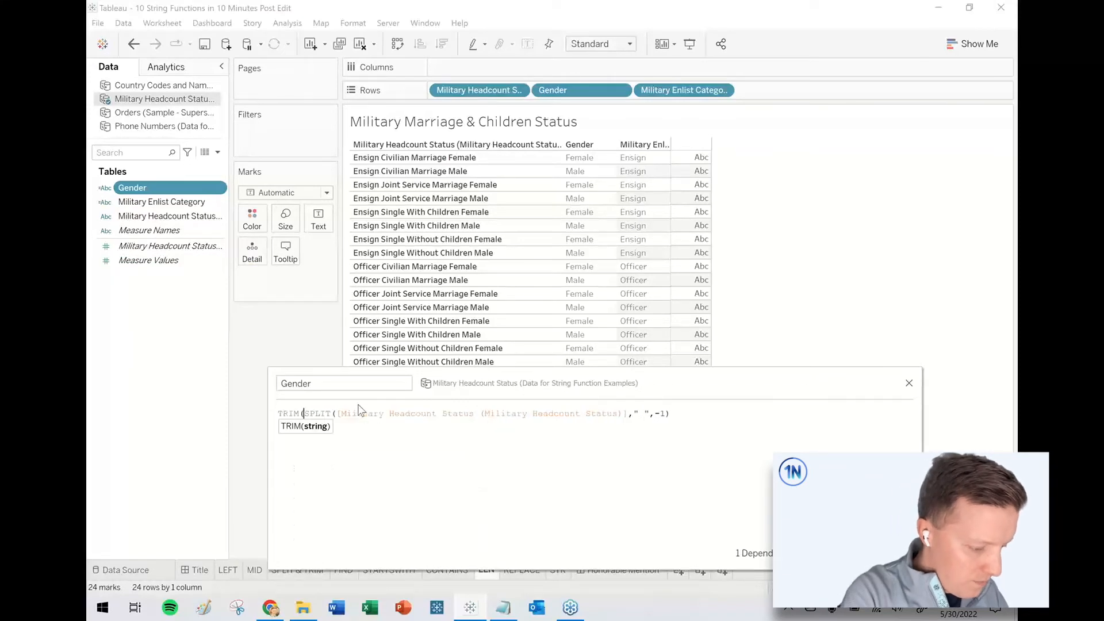
pyautogui.click(793, 419)
pyautogui.write(')')
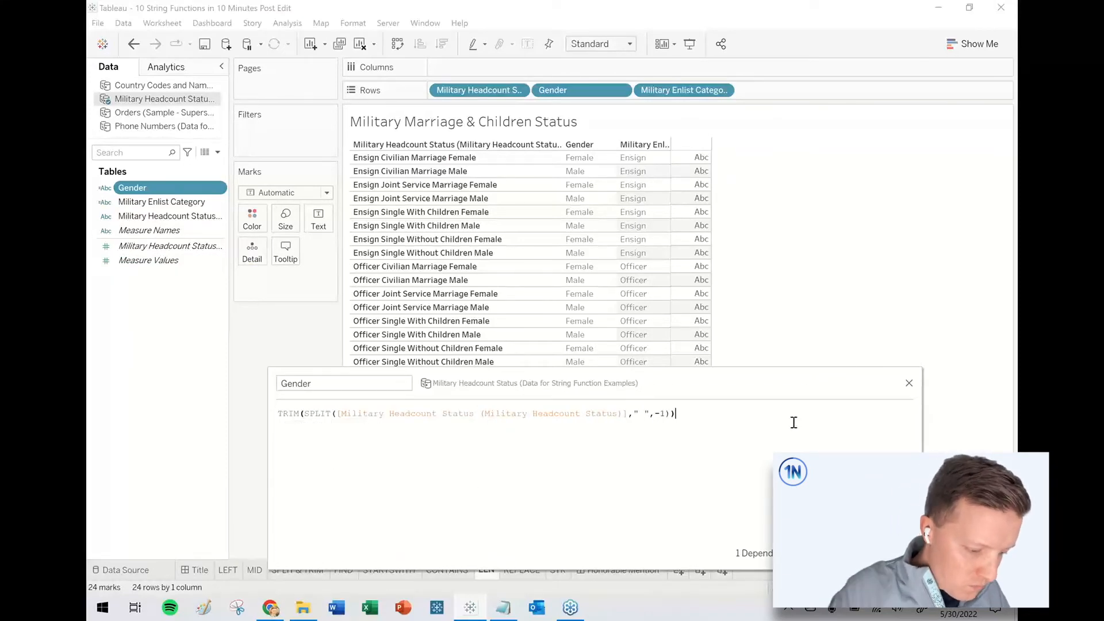
pyautogui.click(890, 553)
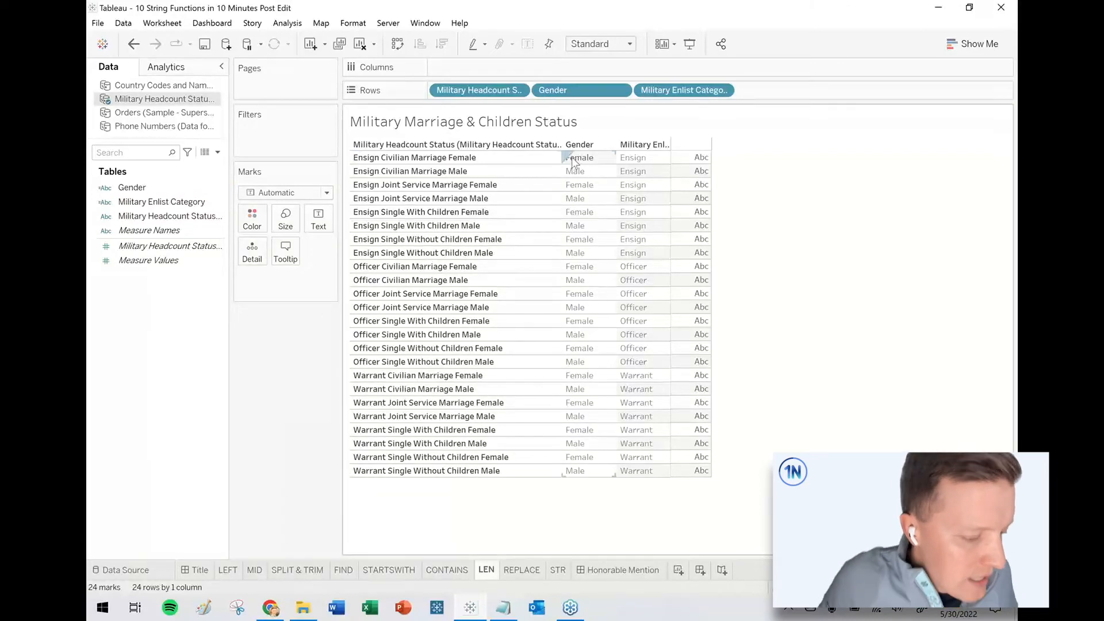
pyautogui.click(451, 159)
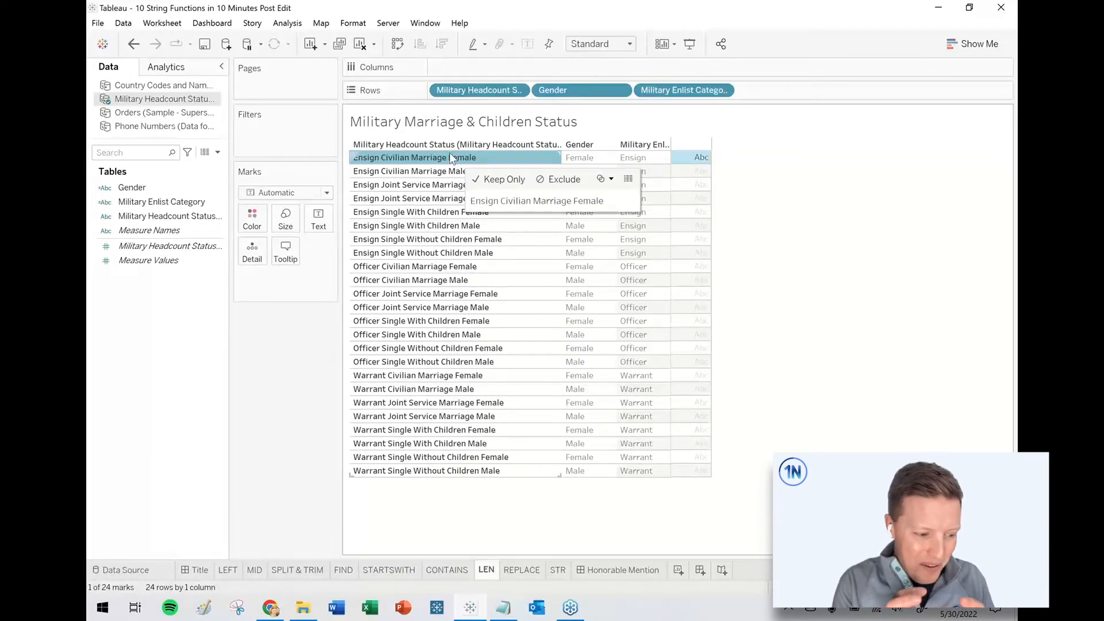
pyautogui.click(747, 198)
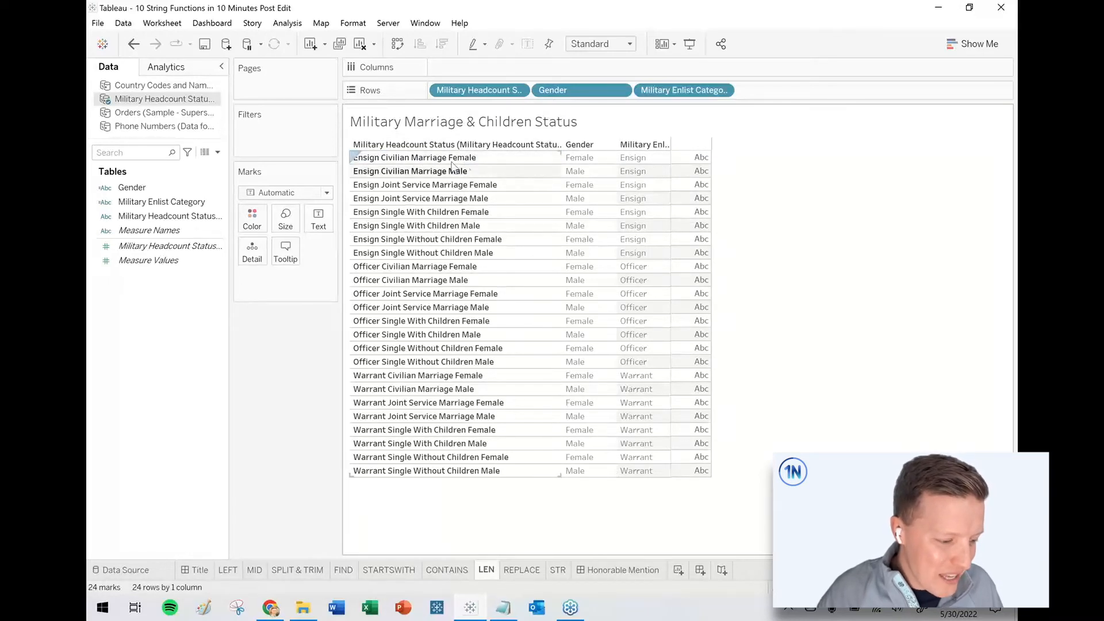
pyautogui.click(582, 160)
pyautogui.click(642, 160)
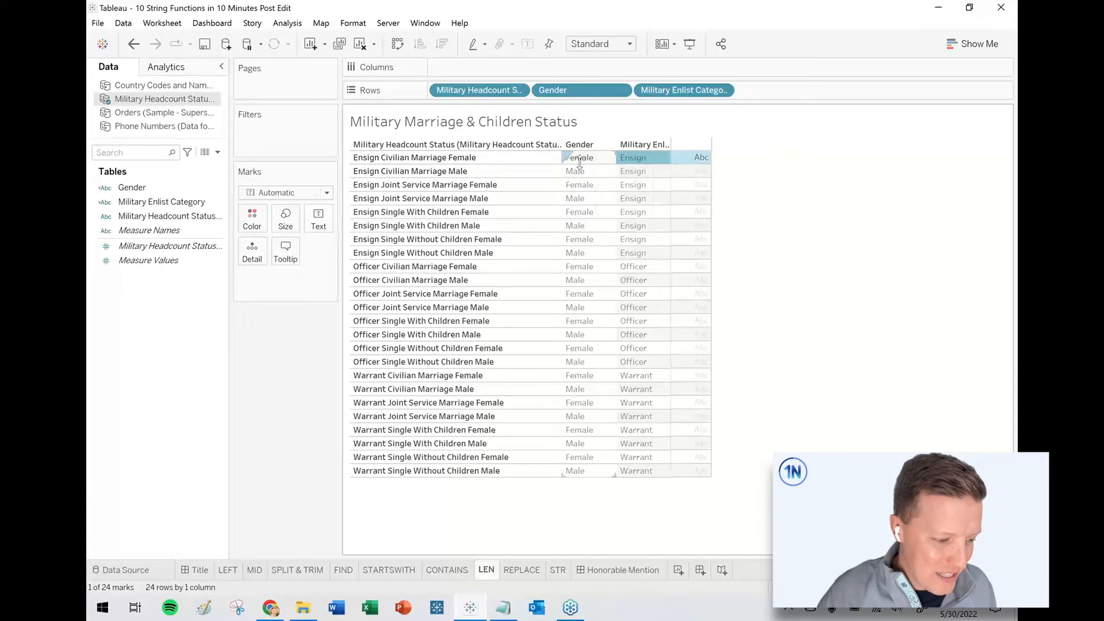
pyautogui.click(633, 161)
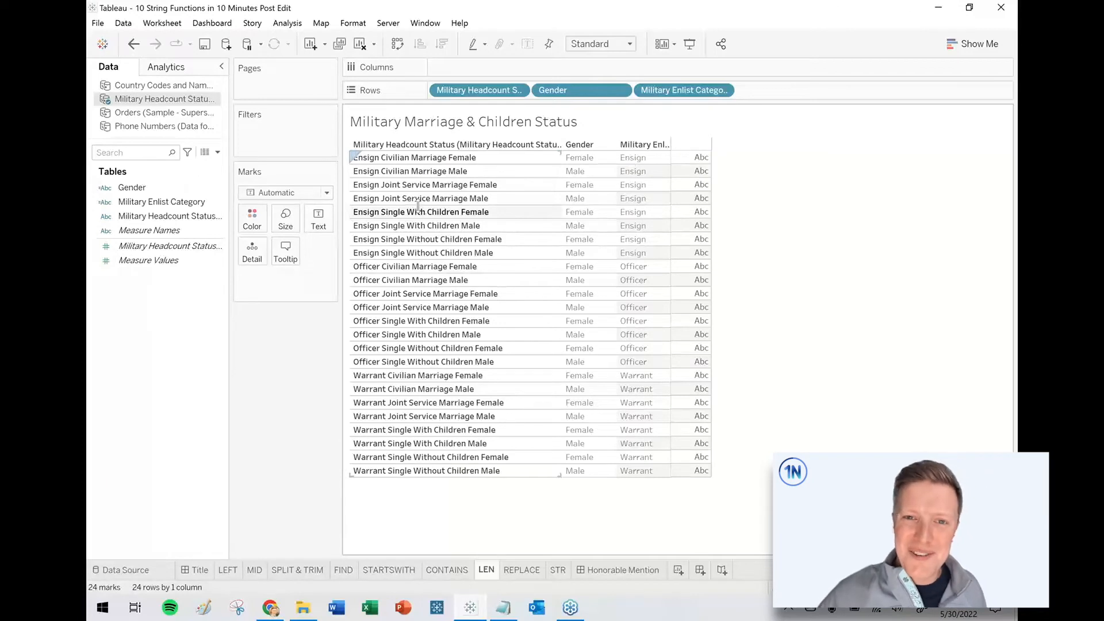
# Step: Create a new calculated field in the Military Headcount Status data and name it Marriage/Child Status
pyautogui.rightClick(148, 314)
pyautogui.click(198, 316)
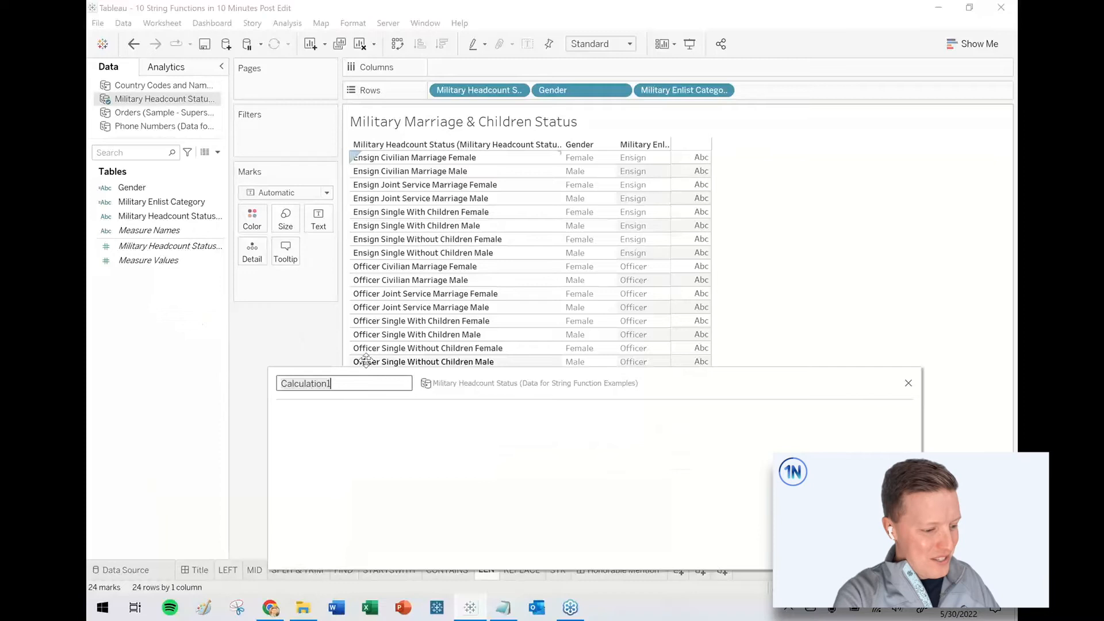
pyautogui.write('Marriage/C')
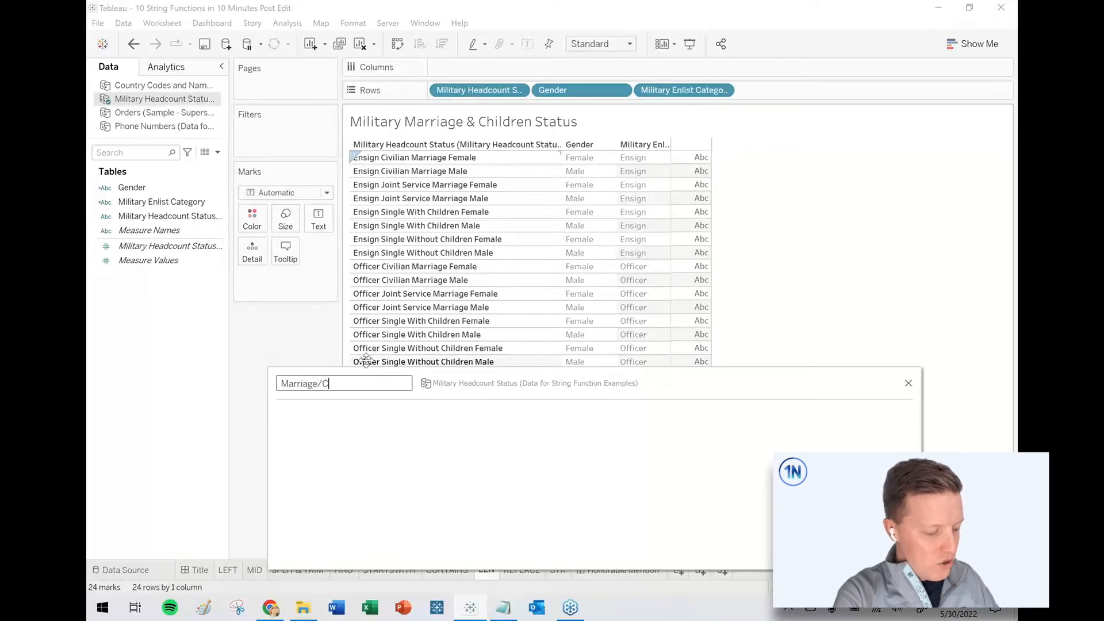
pyautogui.write('hild Status')
# Step: Set the Marriage/Child Status formula to MID([Military Headcount Status (Military Headcount Status)], LEN([Military Enlist Category]) +1) and save the calculation
pyautogui.click(374, 416)
pyautogui.write('MID(')
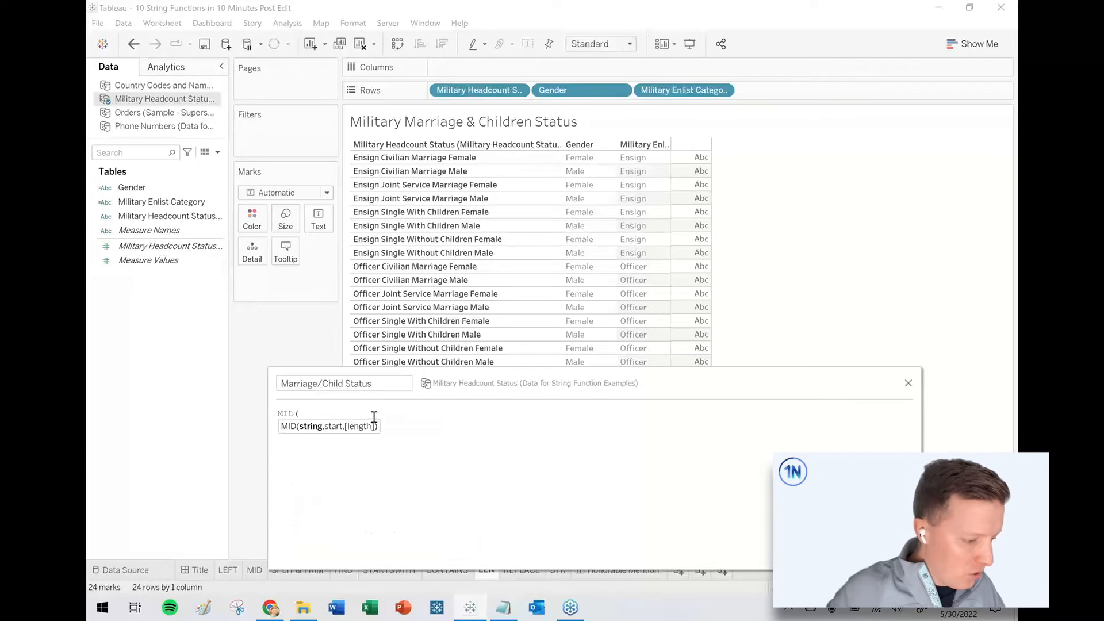
pyautogui.moveTo(187, 217); pyautogui.dragTo(762, 482)
pyautogui.write(',')
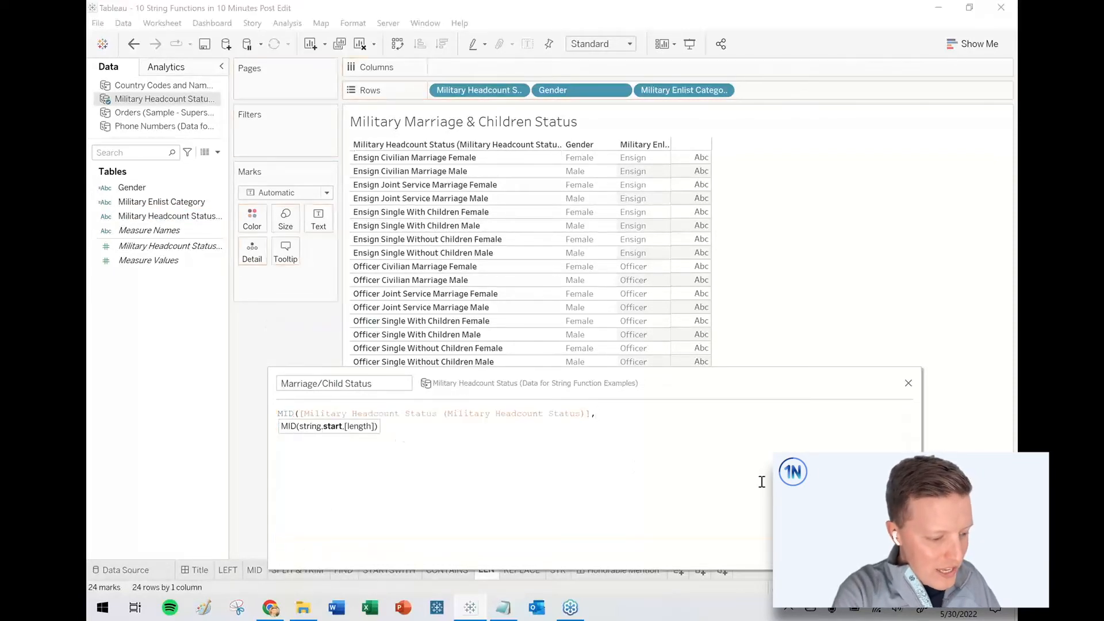
pyautogui.press('Return')
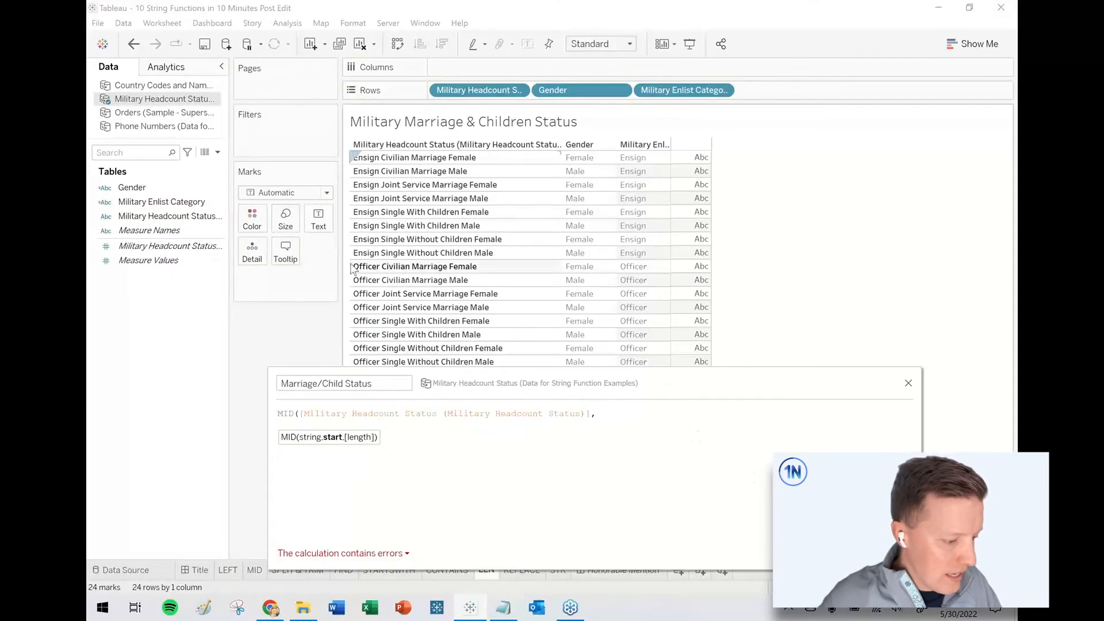
pyautogui.write('LEN(')
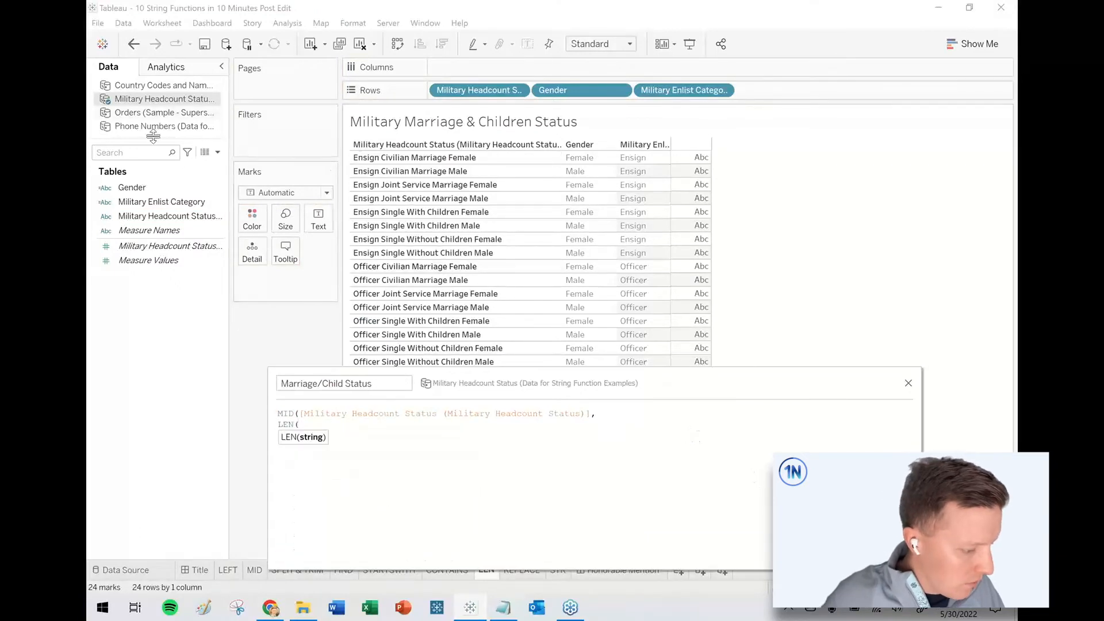
pyautogui.moveTo(161, 202); pyautogui.dragTo(402, 473)
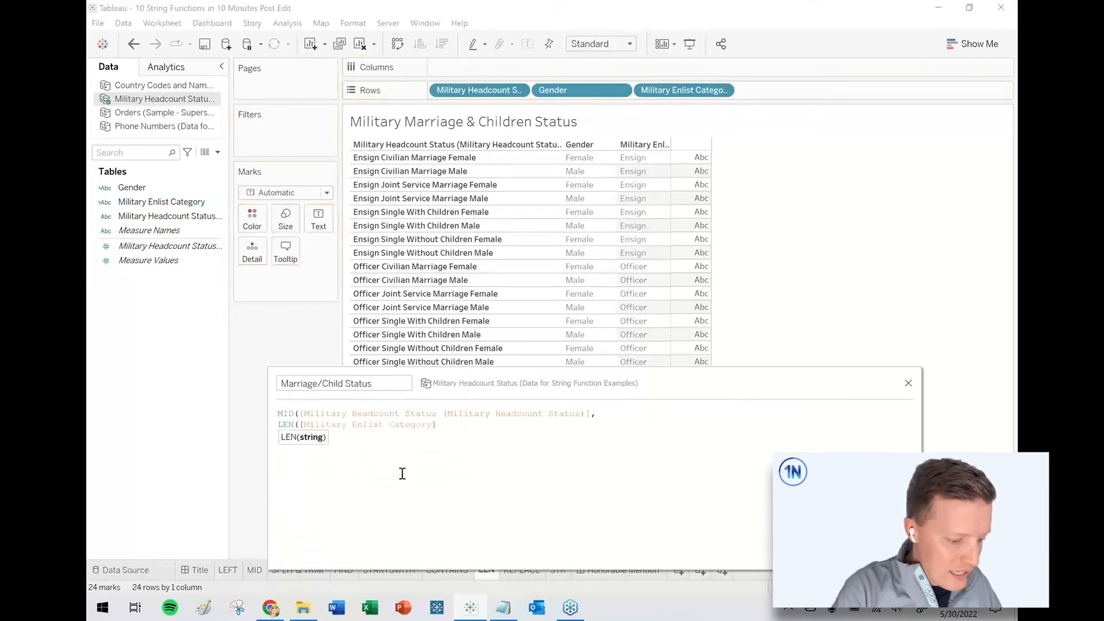
pyautogui.write(') +1')
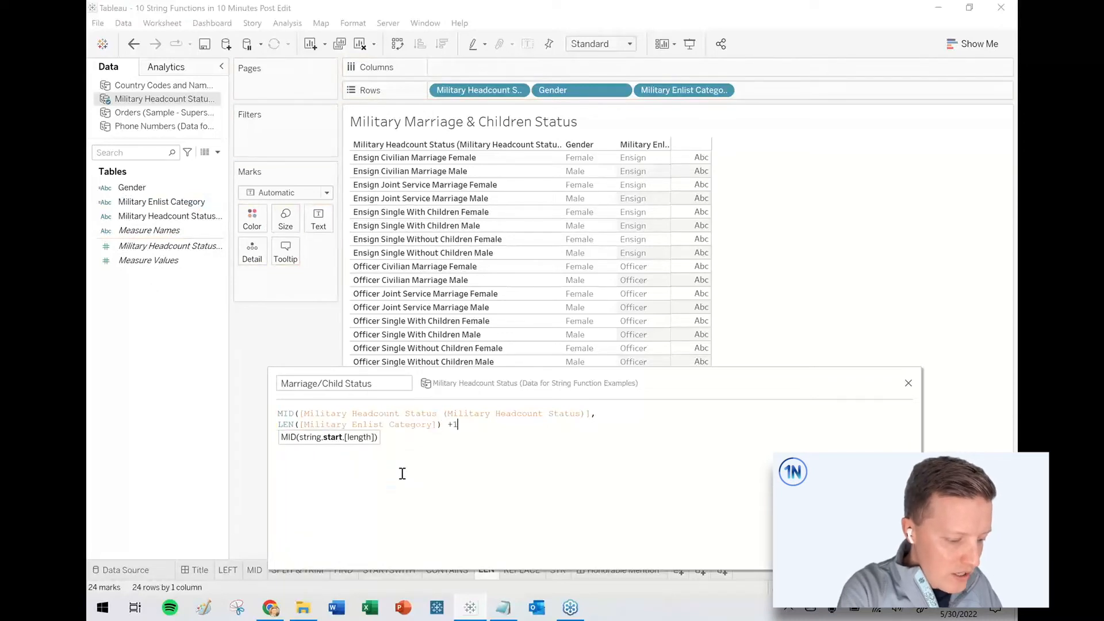
pyautogui.write(')')
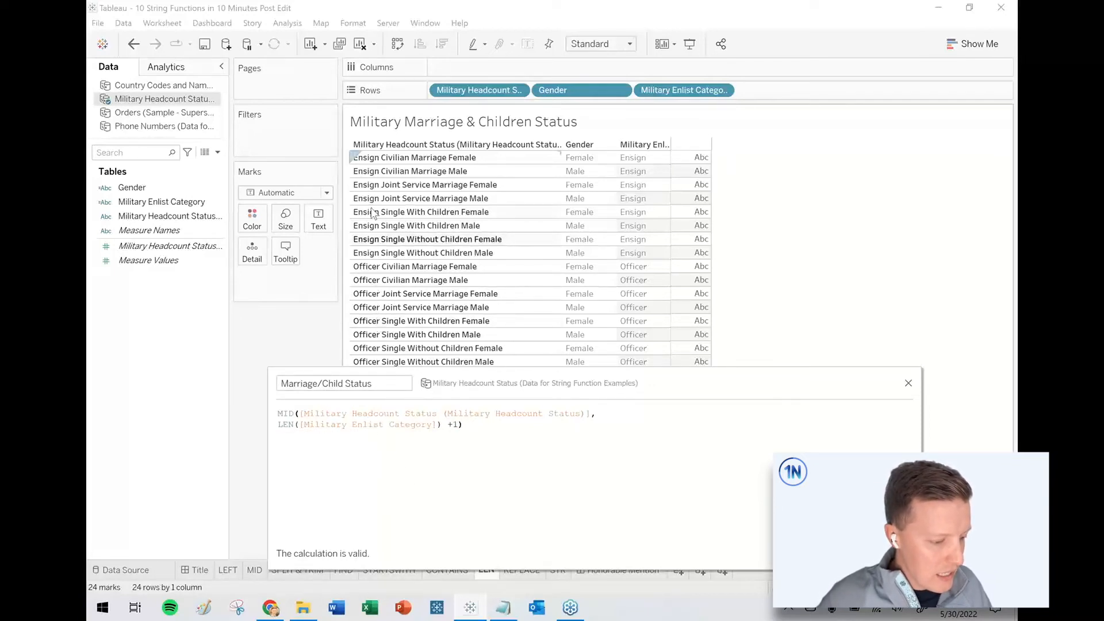
pyautogui.click(892, 553)
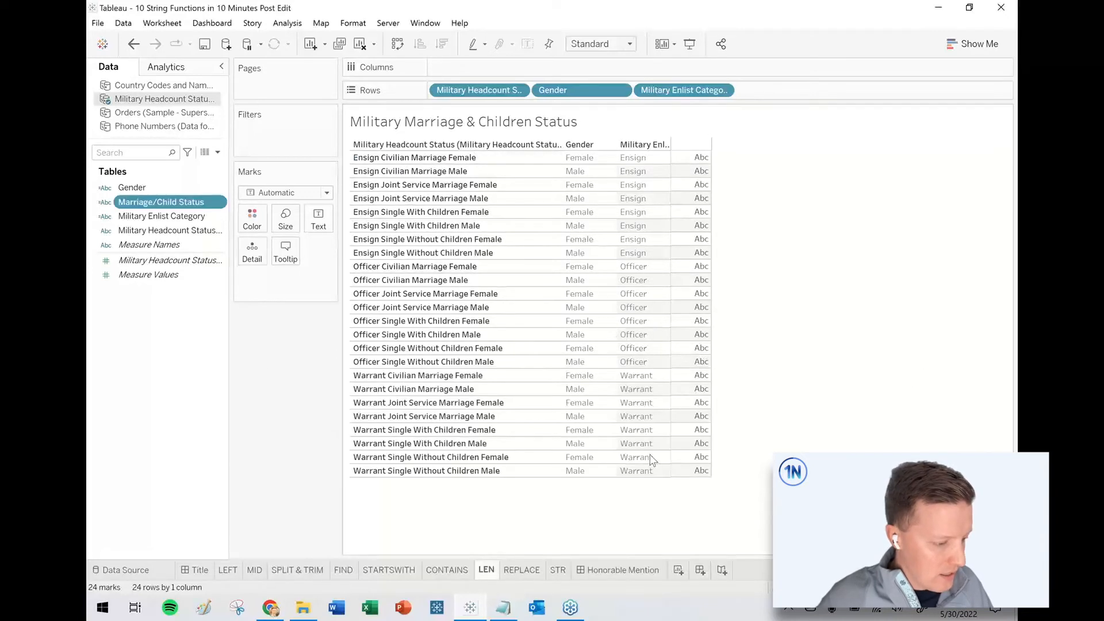
# Step: Add Marriage/Child Status to the table rows after Military Enlist Category and widen its column to fit the full text
pyautogui.moveTo(141, 203); pyautogui.dragTo(899, 101)
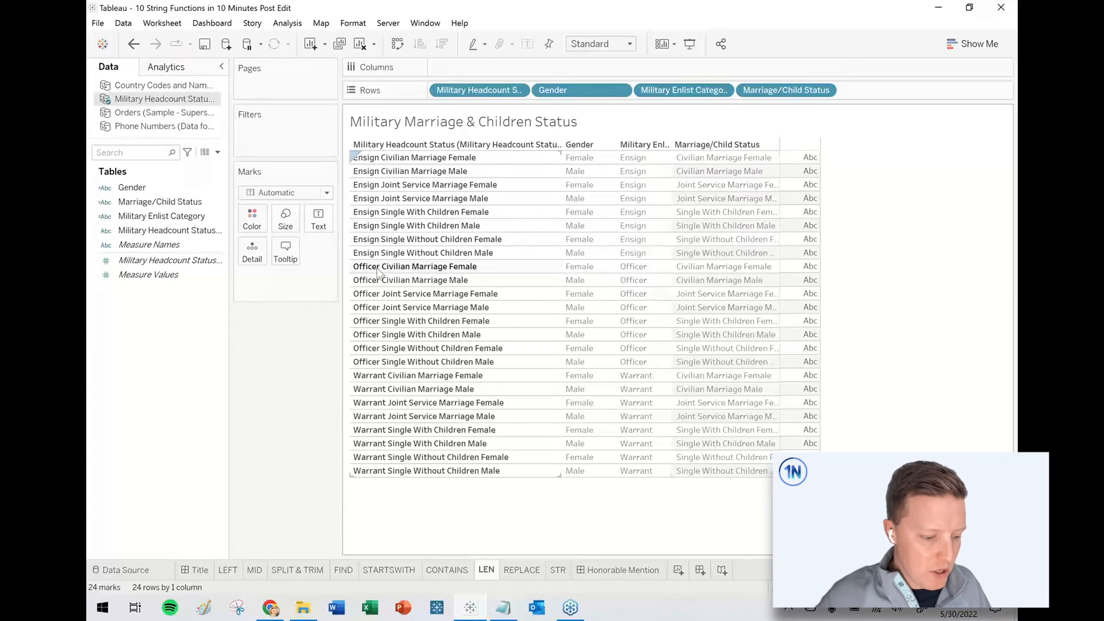
pyautogui.moveTo(780, 335); pyautogui.dragTo(869, 347)
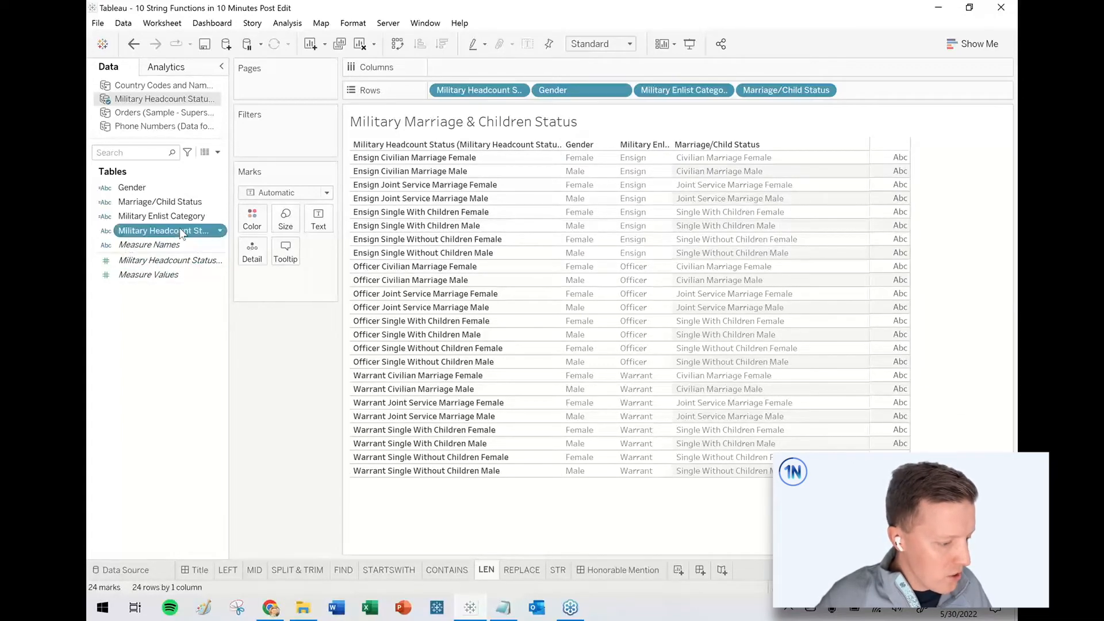
# Step: Edit the Marriage/Child Status calculation and start MID's length argument on a new line with LEN([Military Headcount Status (Military Headcount Status)])-
pyautogui.rightClick(178, 246)
pyautogui.click(149, 311)
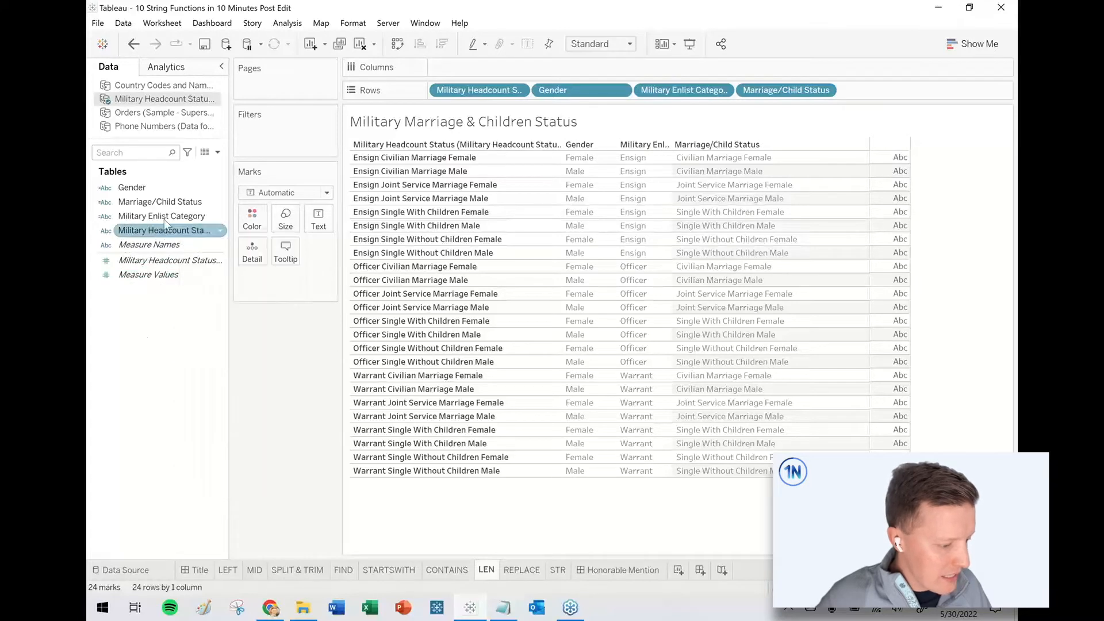
pyautogui.rightClick(173, 202)
pyautogui.click(202, 281)
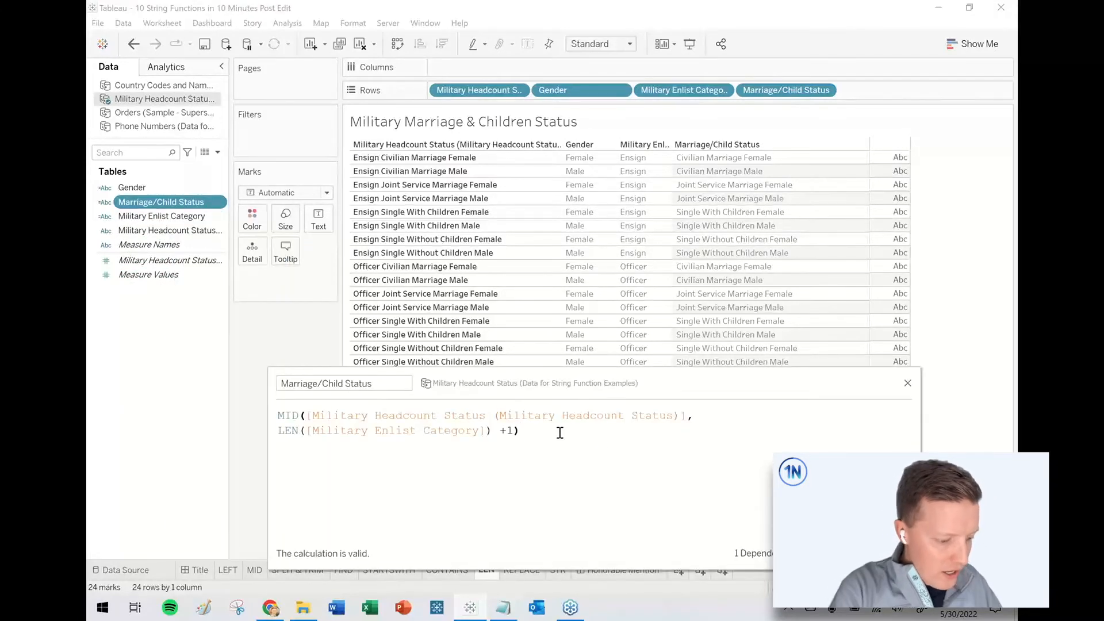
pyautogui.press('BackSpace')
pyautogui.write(',')
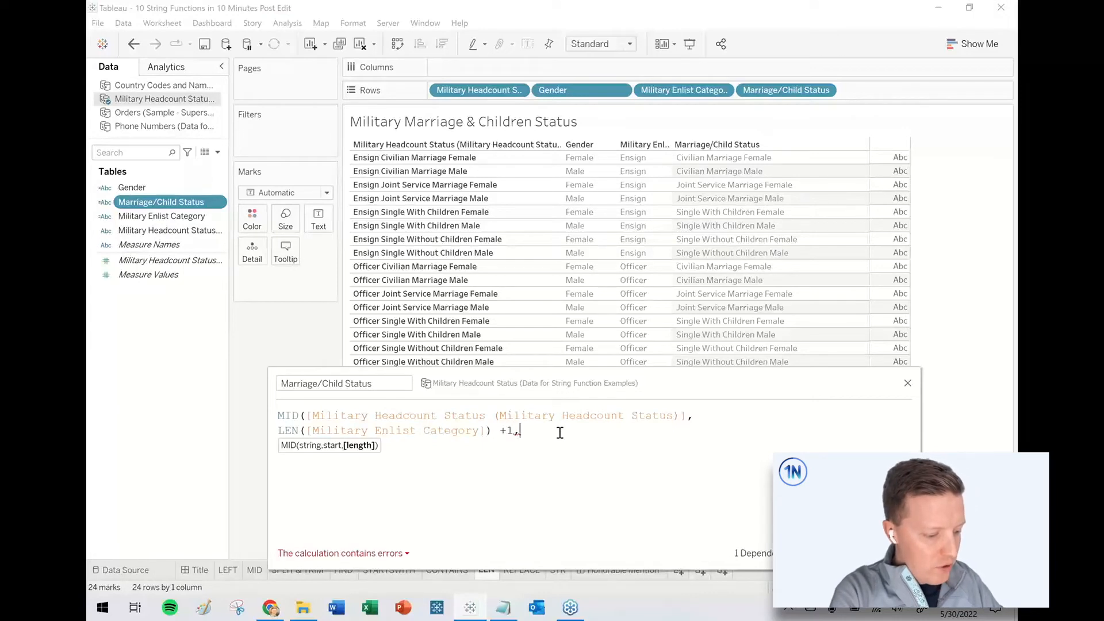
pyautogui.press('Return')
pyautogui.write('LEN(')
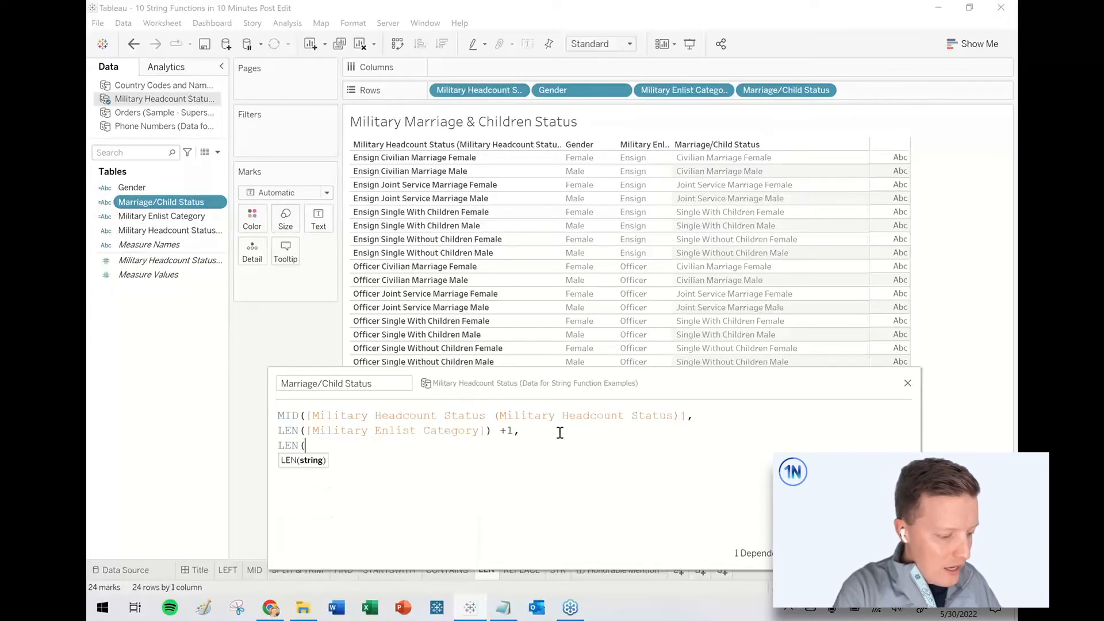
pyautogui.moveTo(149, 233); pyautogui.dragTo(504, 501)
pyautogui.write(')-')
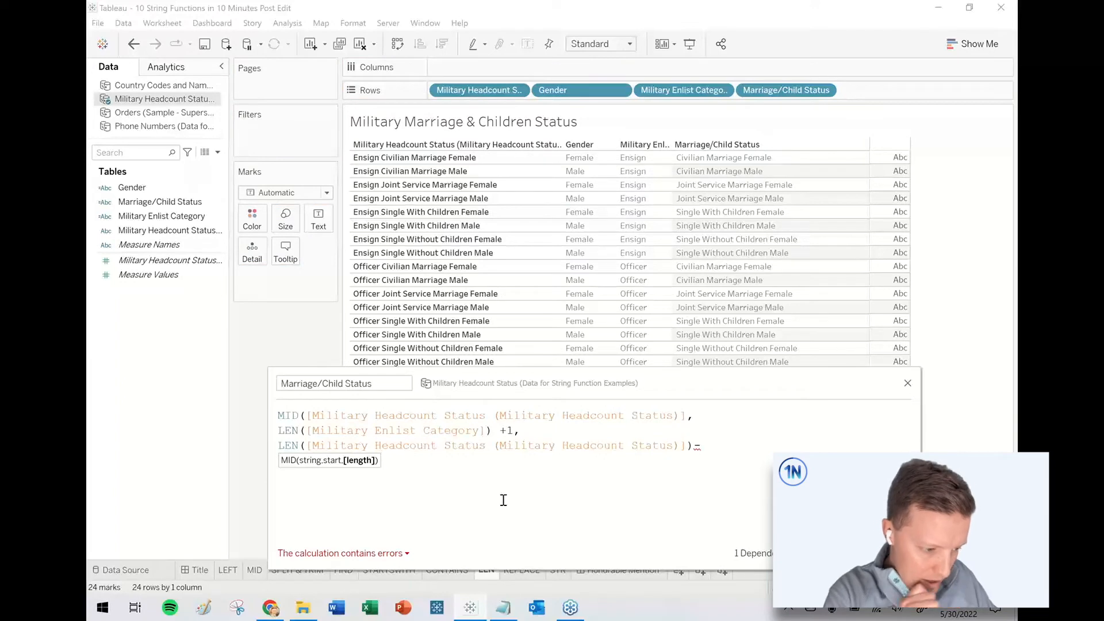
# Step: Continue the length argument by subtracting the Military Enlist Category and Gender fields, as [Military Enlist Category]-[Gender]
pyautogui.moveTo(139, 188); pyautogui.dragTo(586, 430)
pyautogui.moveTo(318, 331); pyautogui.dragTo(742, 486)
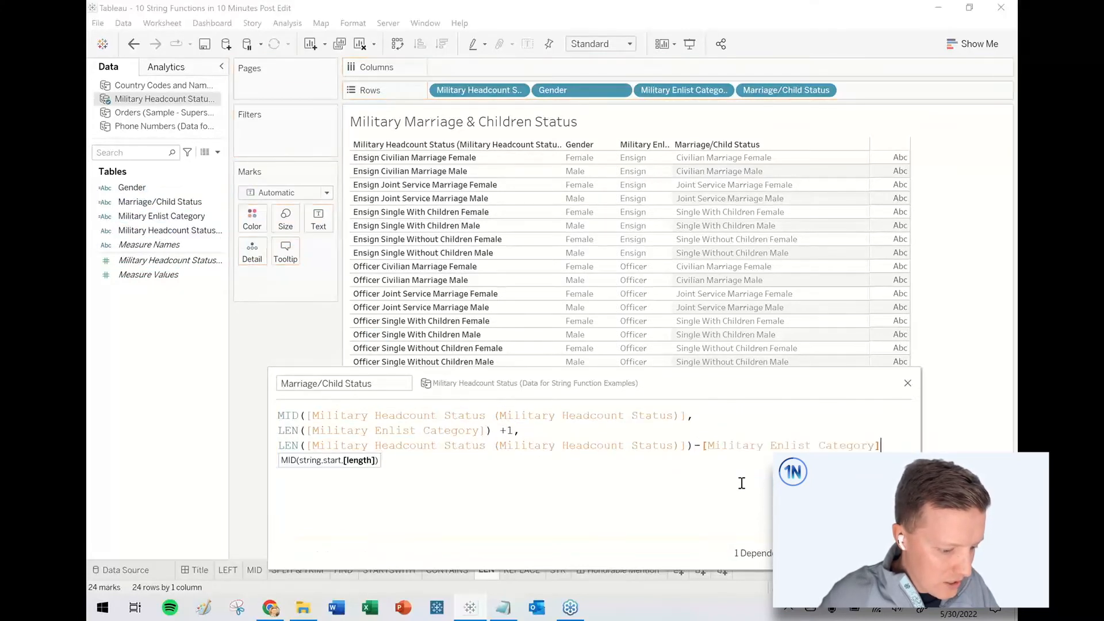
pyautogui.write('-')
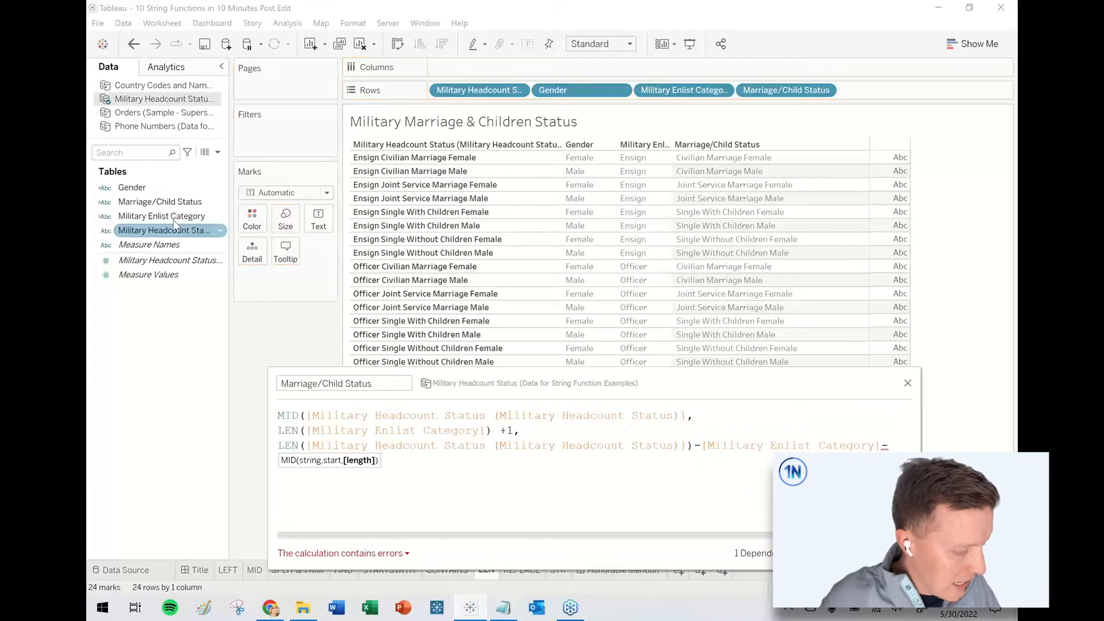
pyautogui.moveTo(274, 436); pyautogui.dragTo(161, 431)
pyautogui.moveTo(154, 188); pyautogui.dragTo(817, 446)
pyautogui.press('Return')
pyautogui.write(')')
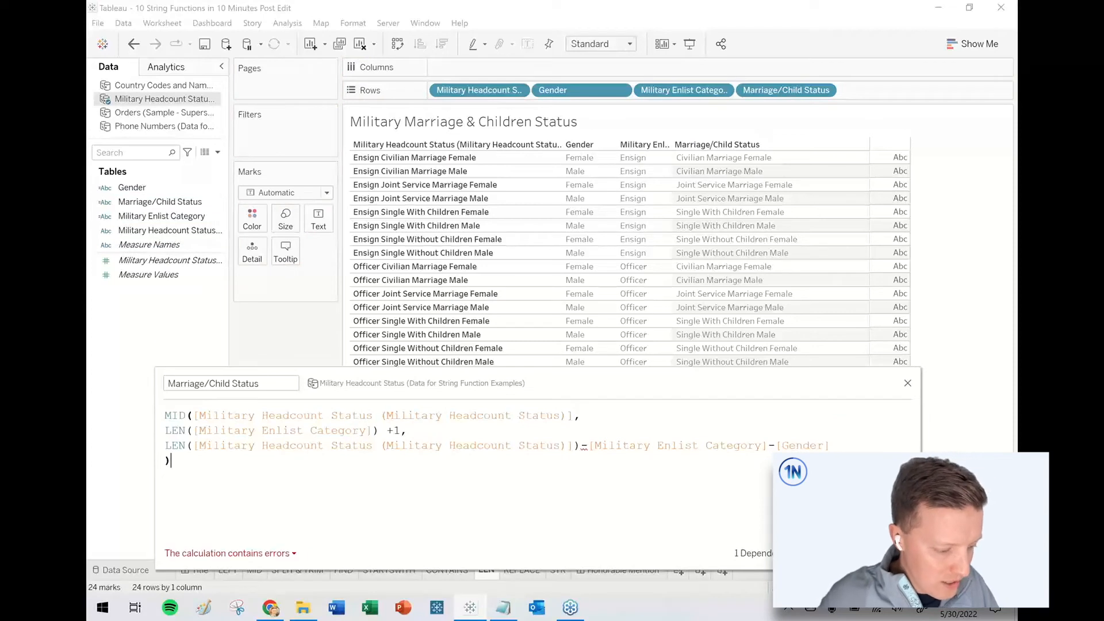
pyautogui.press('BackSpace')
pyautogui.press('BackSpace')
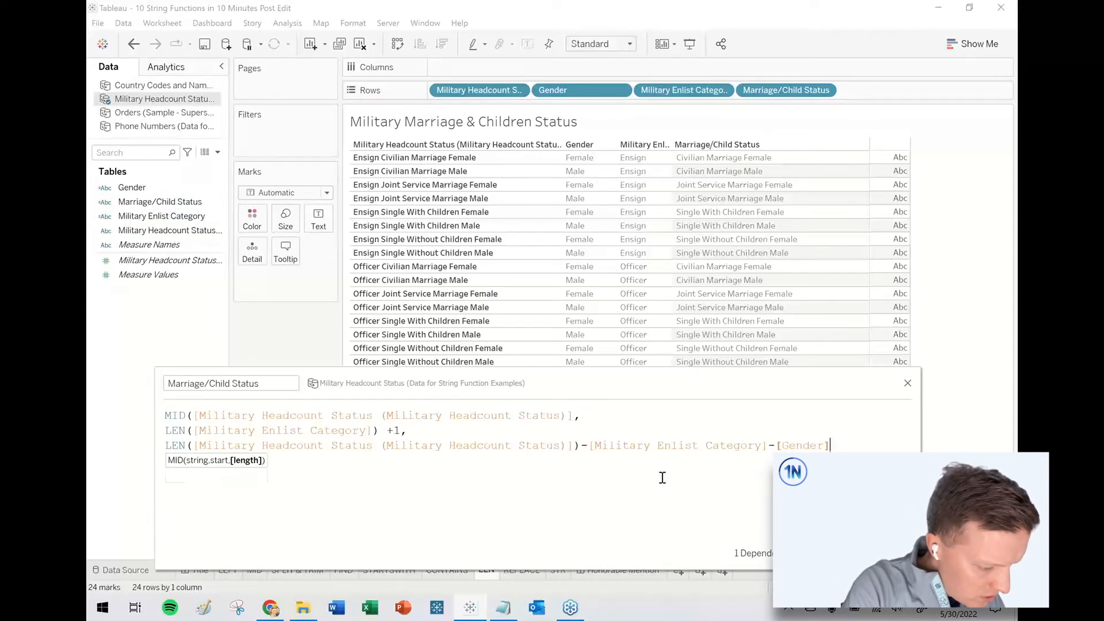
# Step: Wrap Military Enlist Category and Gender each in LEN( ) in the length argument, close the MID expression, and apply the calculation
pyautogui.click(591, 445)
pyautogui.write('LEN(')
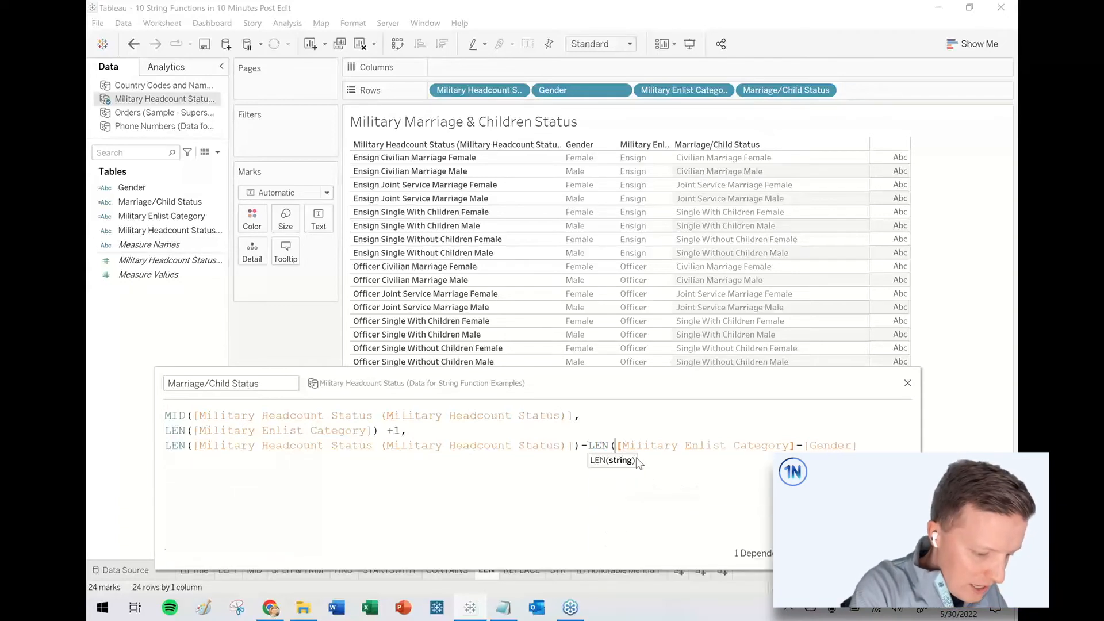
pyautogui.click(797, 446)
pyautogui.write(')-')
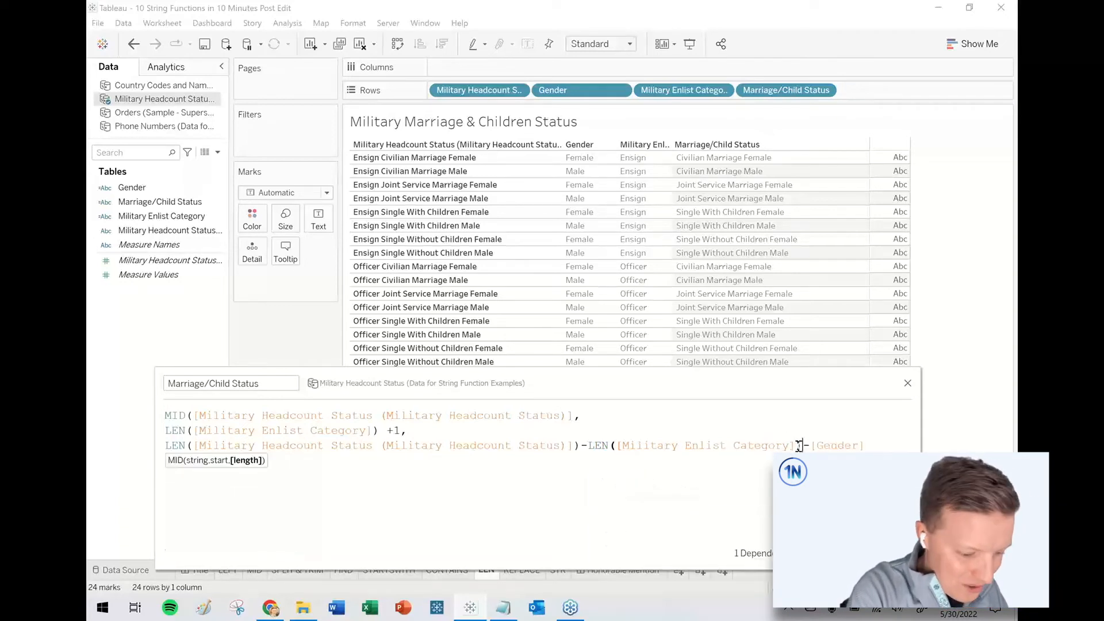
pyautogui.write('LEN(')
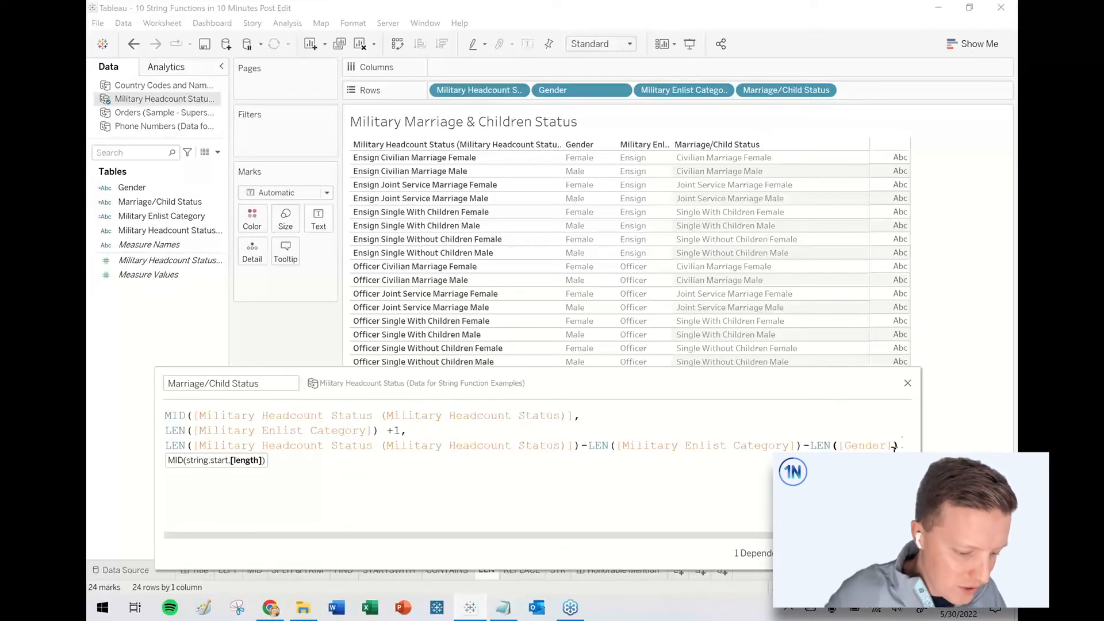
pyautogui.press('Return')
pyautogui.moveTo(918, 445); pyautogui.dragTo(1001, 446)
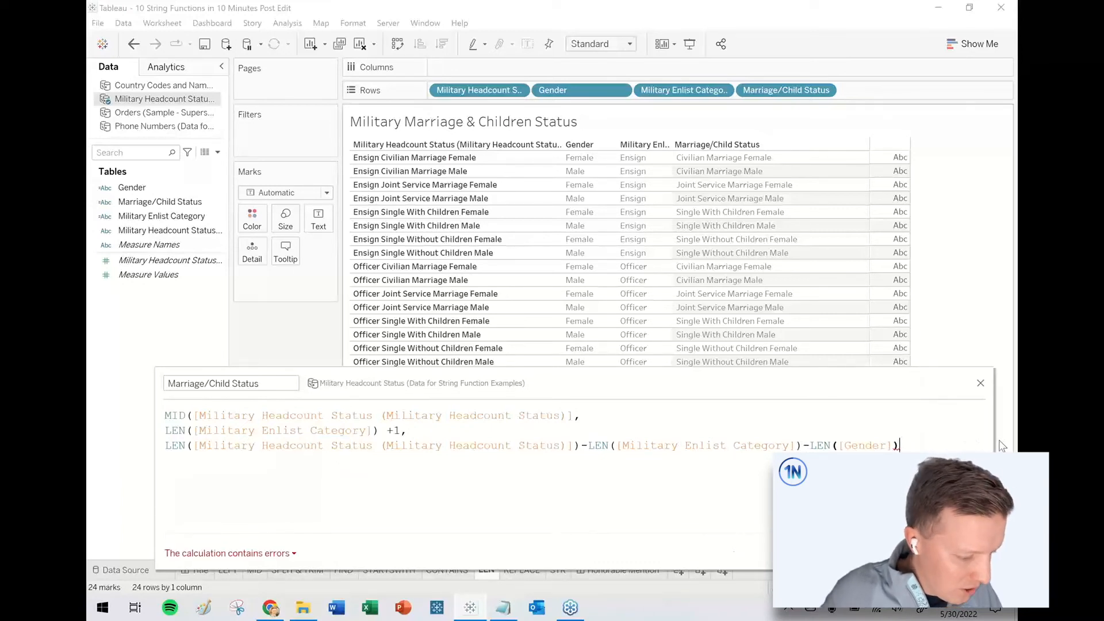
pyautogui.write(')')
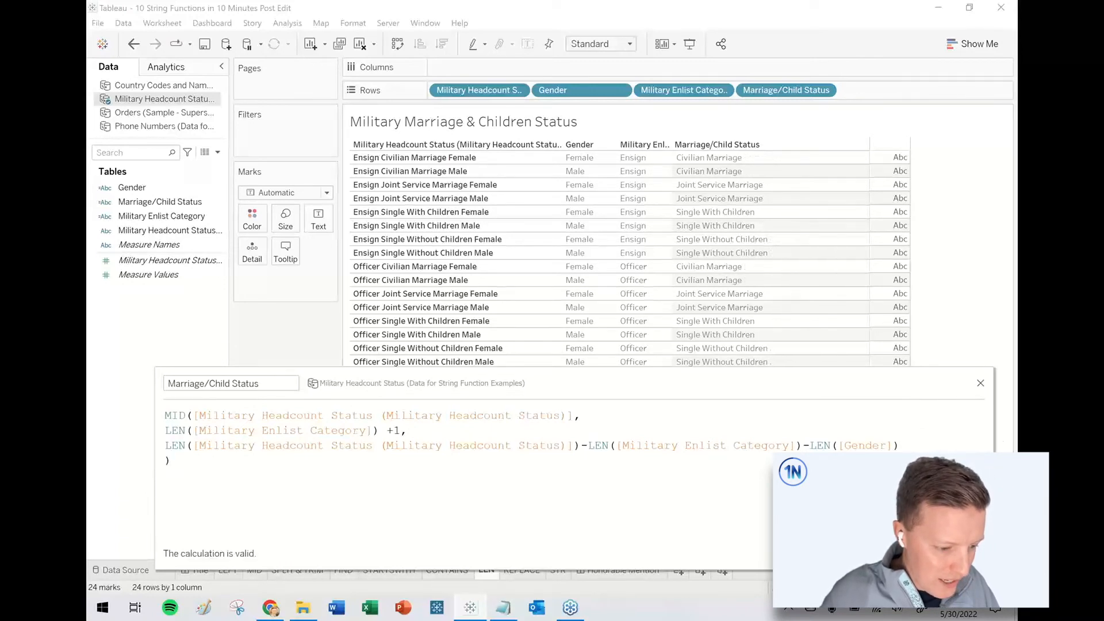
pyautogui.moveTo(785, 395); pyautogui.dragTo(844, 603)
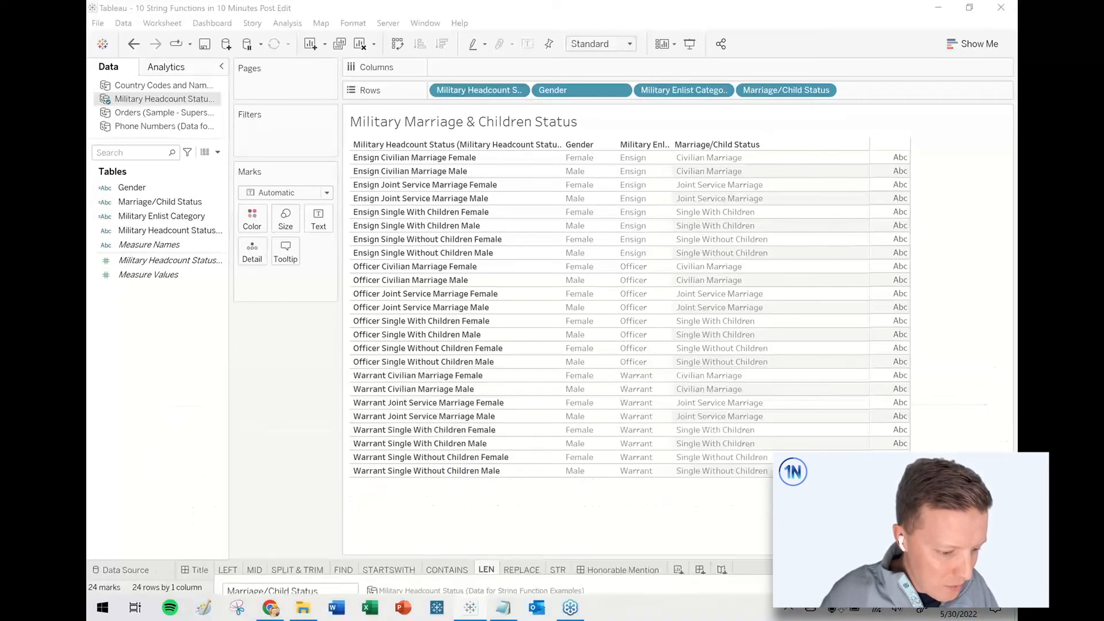
pyautogui.moveTo(782, 592); pyautogui.dragTo(768, 366)
# Step: Wrap the whole MID expression of Marriage/Child Status in TRIM( ), apply it, and save the calculation
pyautogui.click(211, 402)
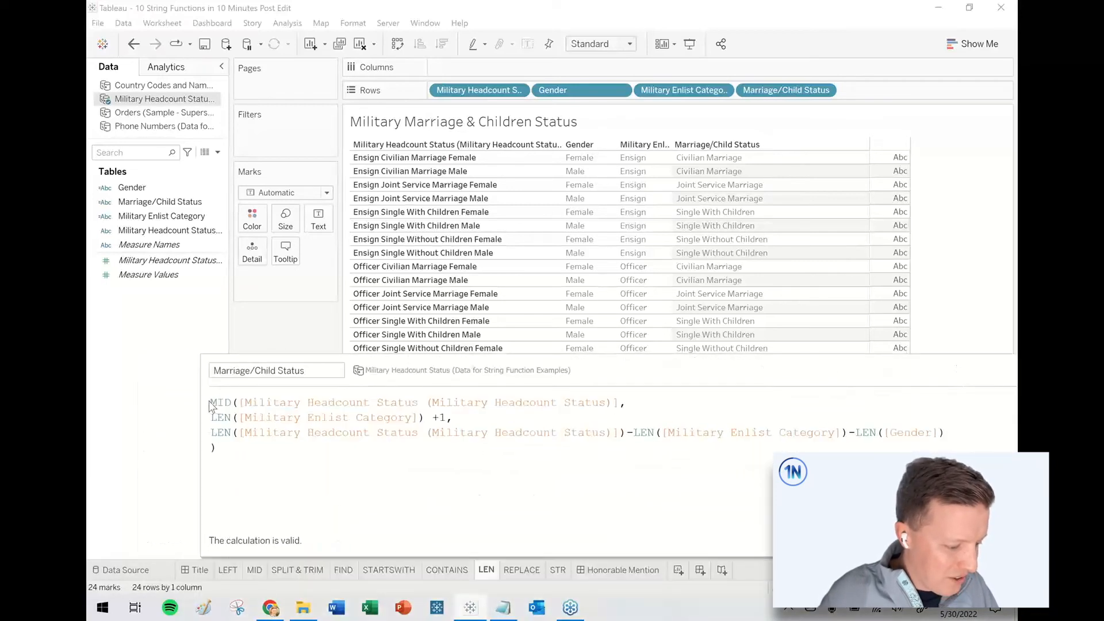
pyautogui.press('Return')
pyautogui.press('Up')
pyautogui.write('TRIM(')
pyautogui.click(349, 483)
pyautogui.press('Return')
pyautogui.write(')')
pyautogui.moveTo(411, 371); pyautogui.dragTo(281, 339)
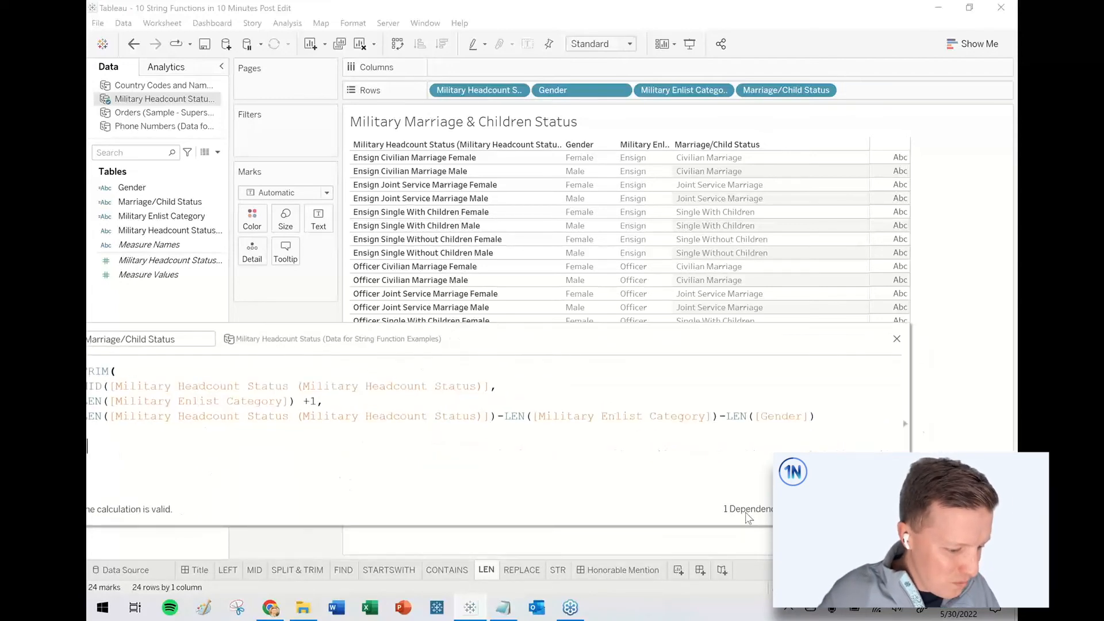
pyautogui.click(823, 509)
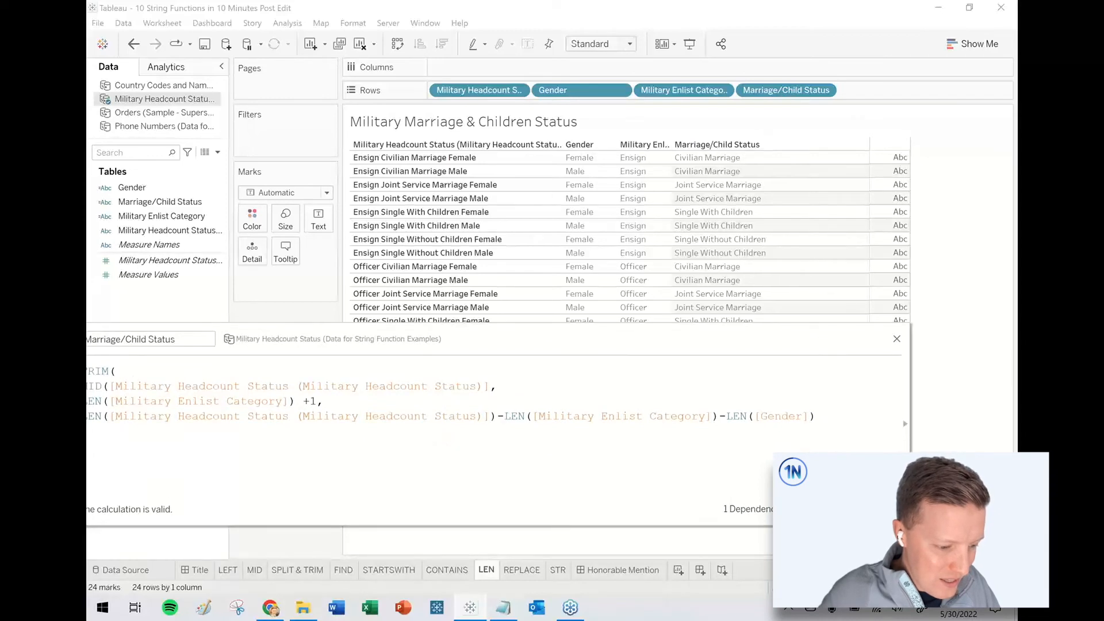
pyautogui.click(876, 509)
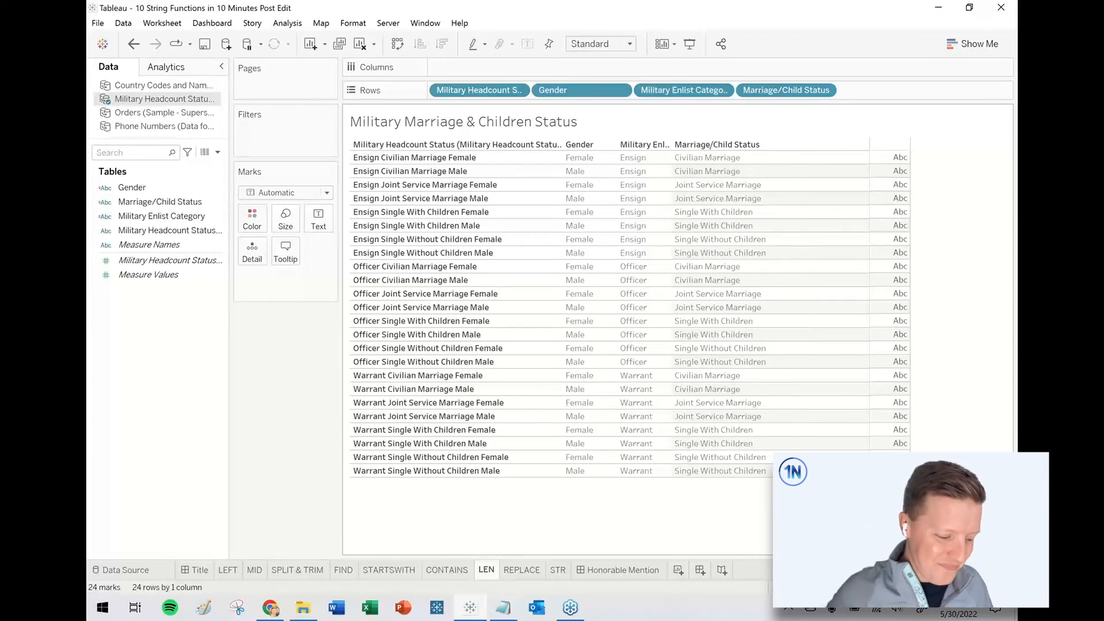
# Step: On the REPLACE sheet, create a calculated field from Product Name and name it Product Name Update
pyautogui.hotkey('ctrl', 'Tab')
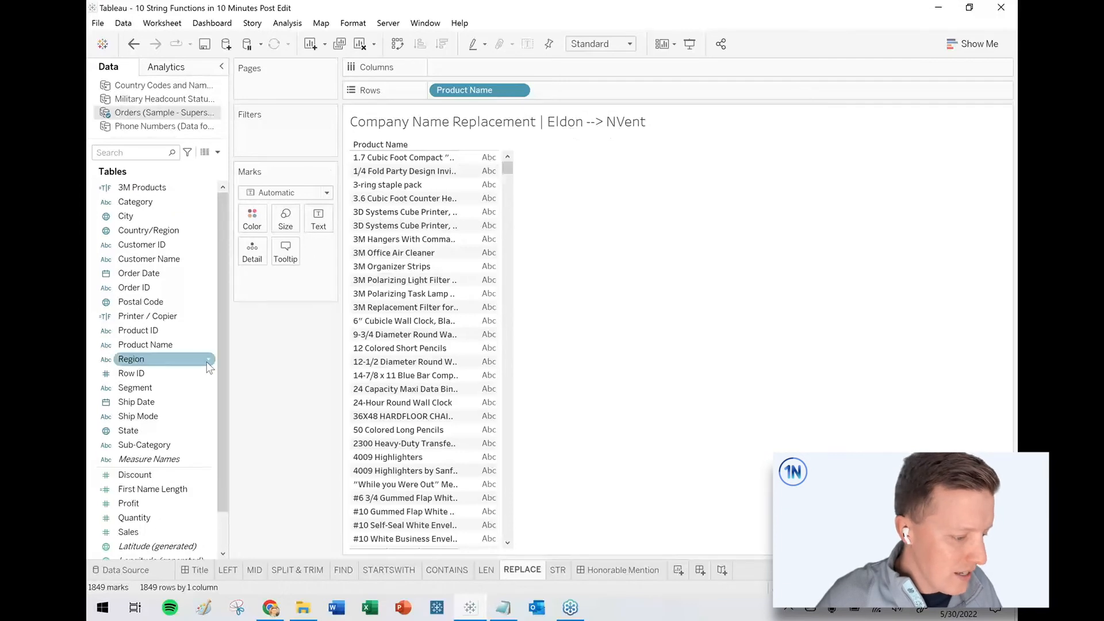
pyautogui.rightClick(142, 346)
pyautogui.moveTo(213, 446)
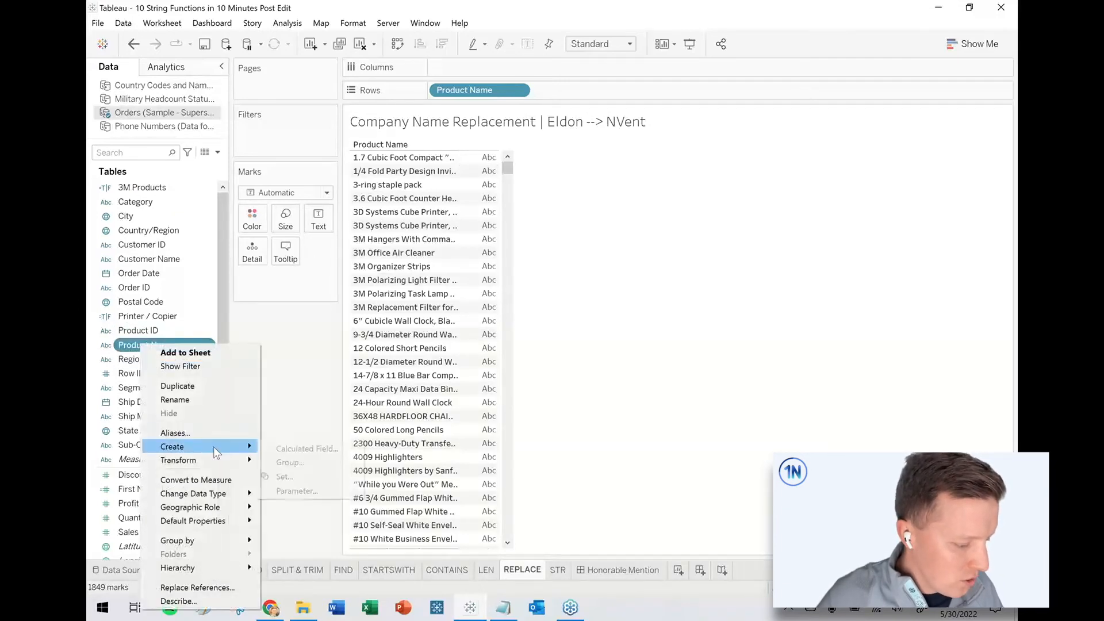
pyautogui.click(292, 453)
pyautogui.write('PRo')
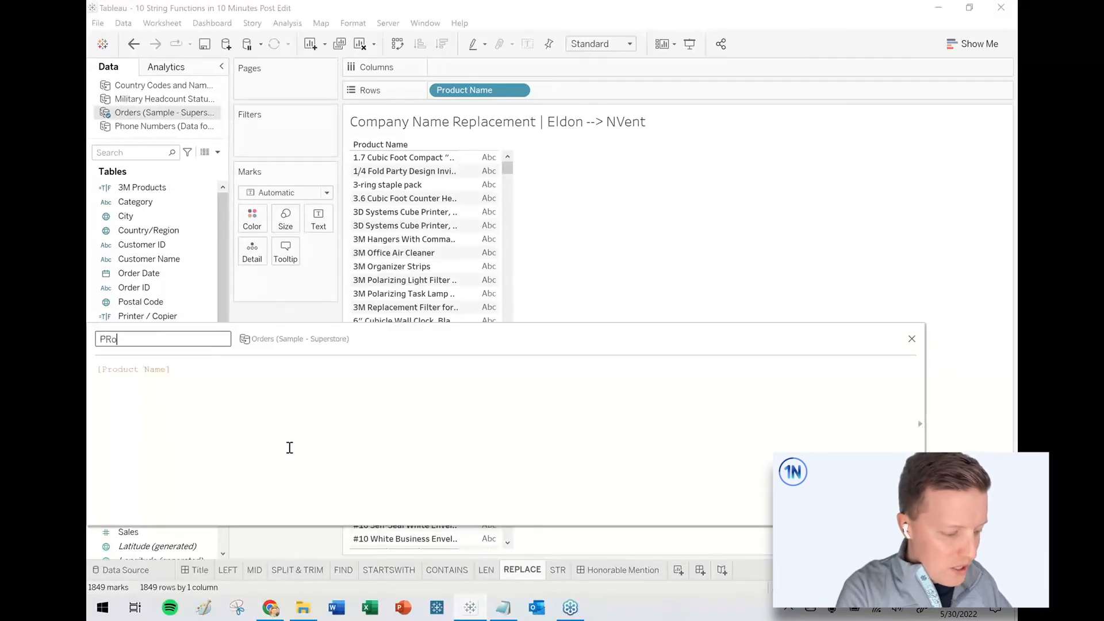
pyautogui.write('duct Name Update')
pyautogui.click(287, 445)
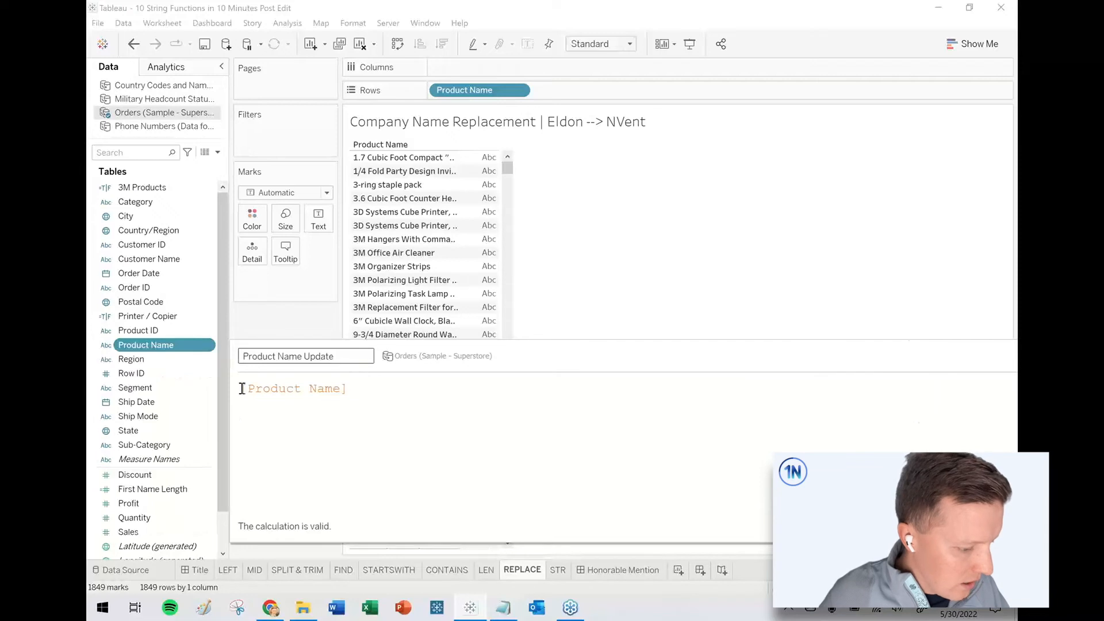
# Step: Write the calculation as REPLACE([Product Name],"Eldon","NVent") and save it
pyautogui.write('R')
pyautogui.hotkey('ctrl', 'z')
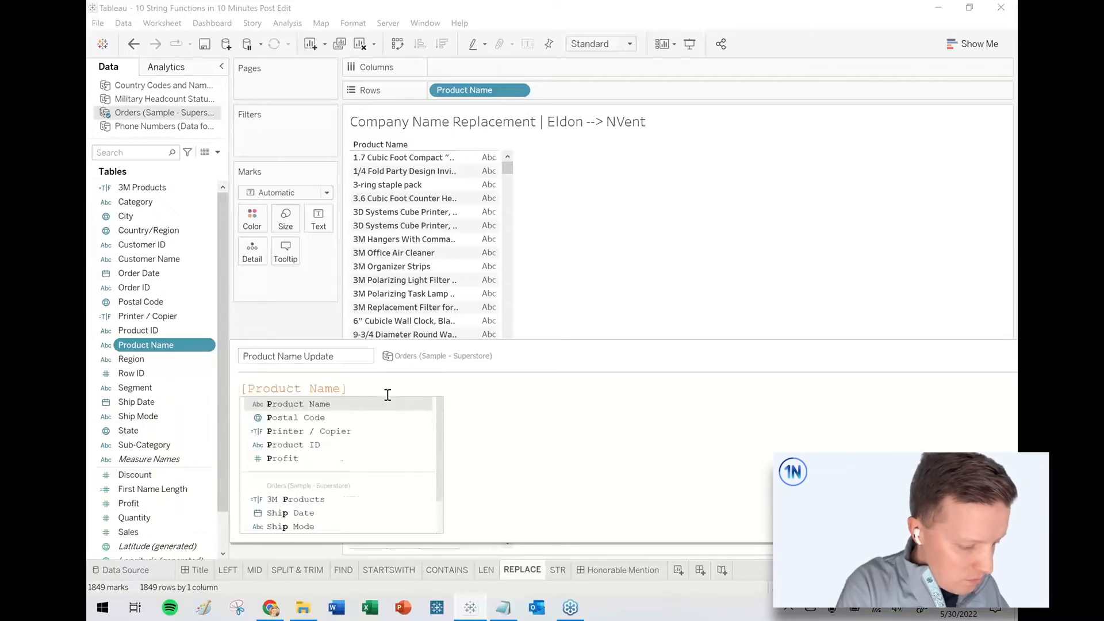
pyautogui.write('REPLC')
pyautogui.press('BackSpace')
pyautogui.write('ACE')
pyautogui.press('Return')
pyautogui.click(437, 391)
pyautogui.write(',"Eldon"')
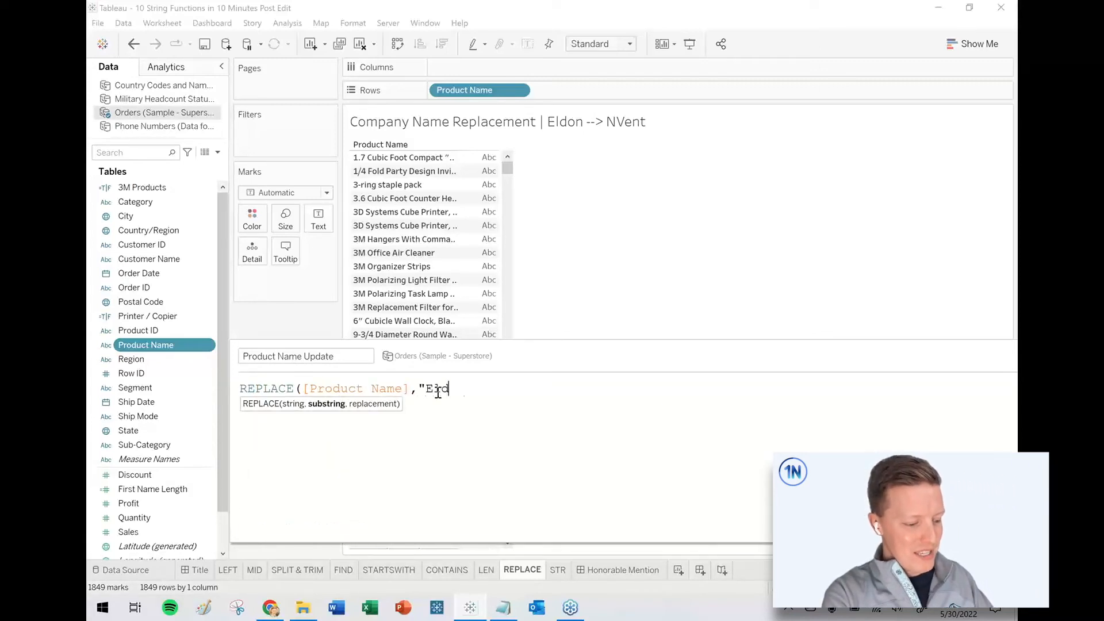
pyautogui.write(',"NVent")')
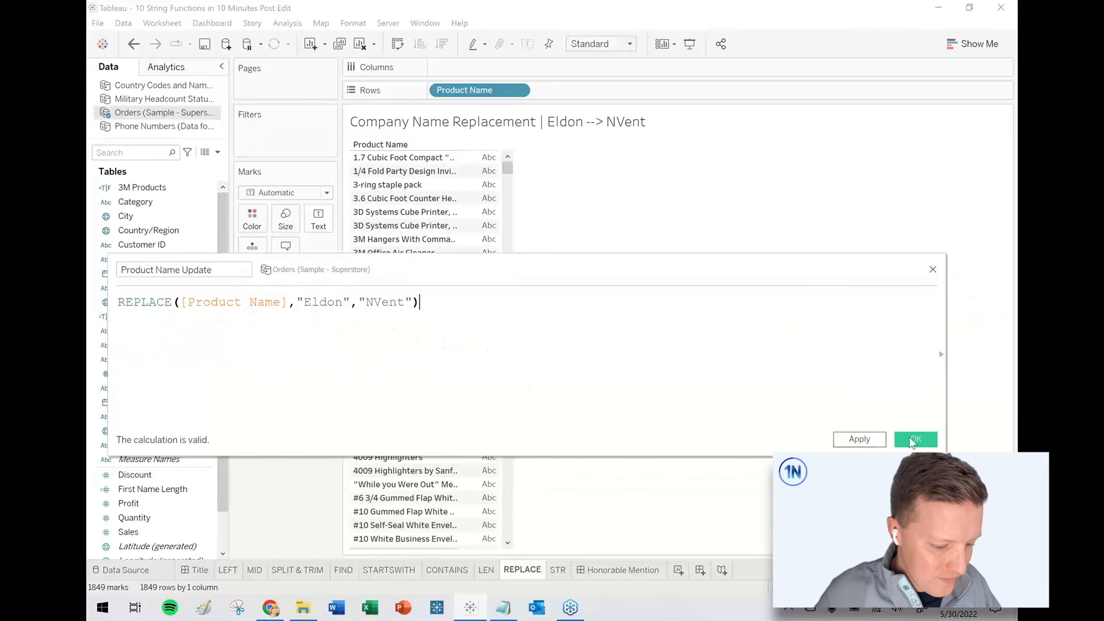
pyautogui.click(914, 440)
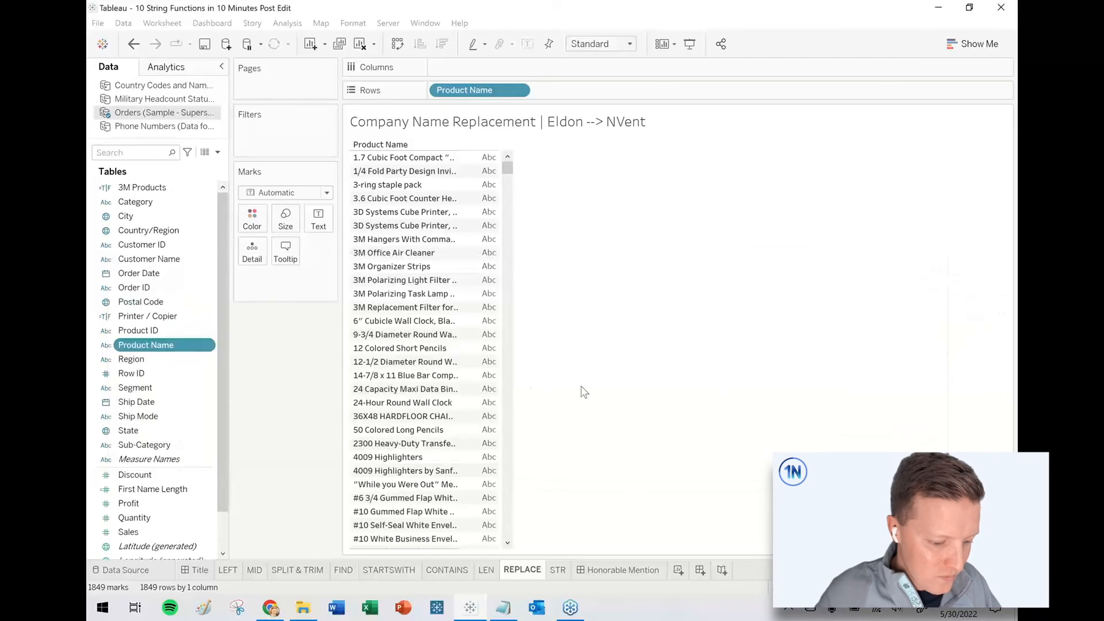
# Step: Add Product Name Update to the rows after Product Name, and filter Product Name with a wildcard match containing eldon
pyautogui.moveTo(167, 358); pyautogui.dragTo(639, 97)
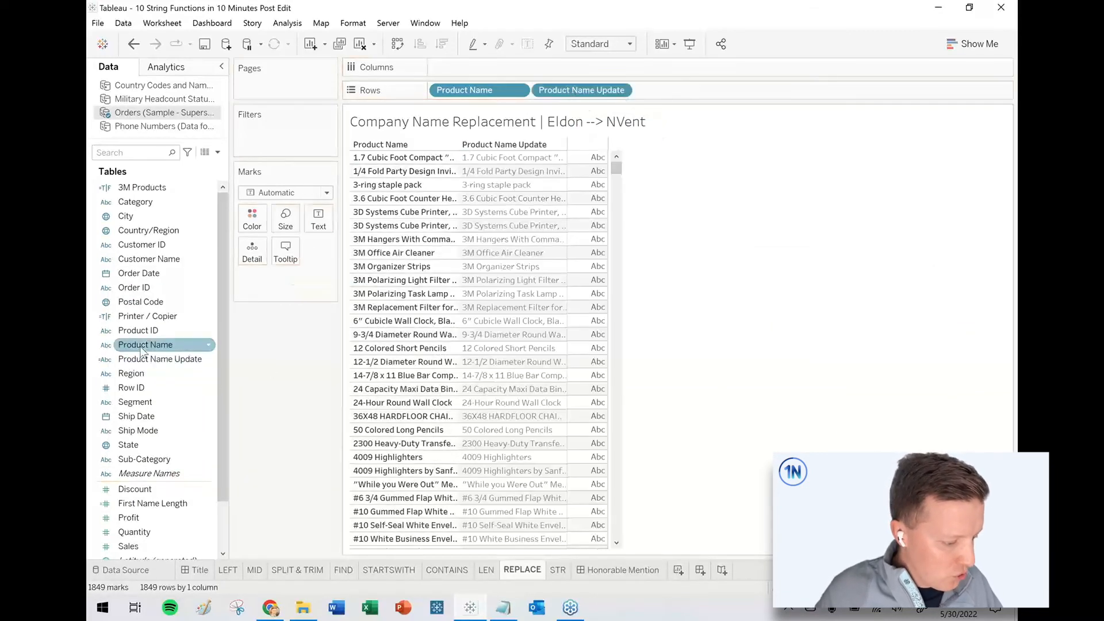
pyautogui.moveTo(146, 345); pyautogui.dragTo(283, 150)
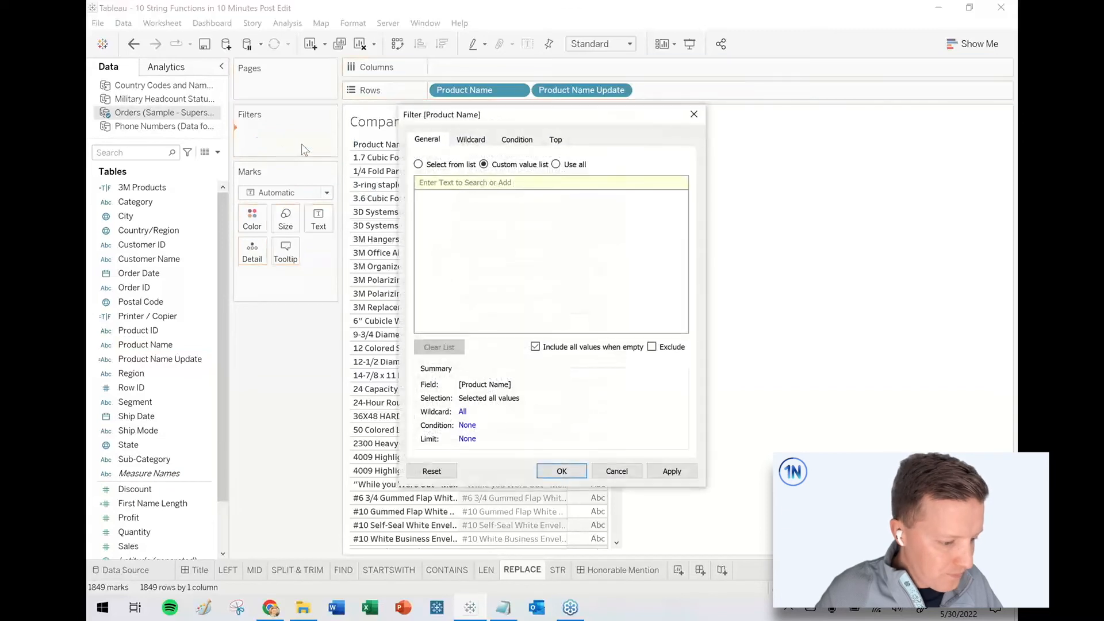
pyautogui.click(480, 144)
pyautogui.click(460, 173)
pyautogui.write('eldon')
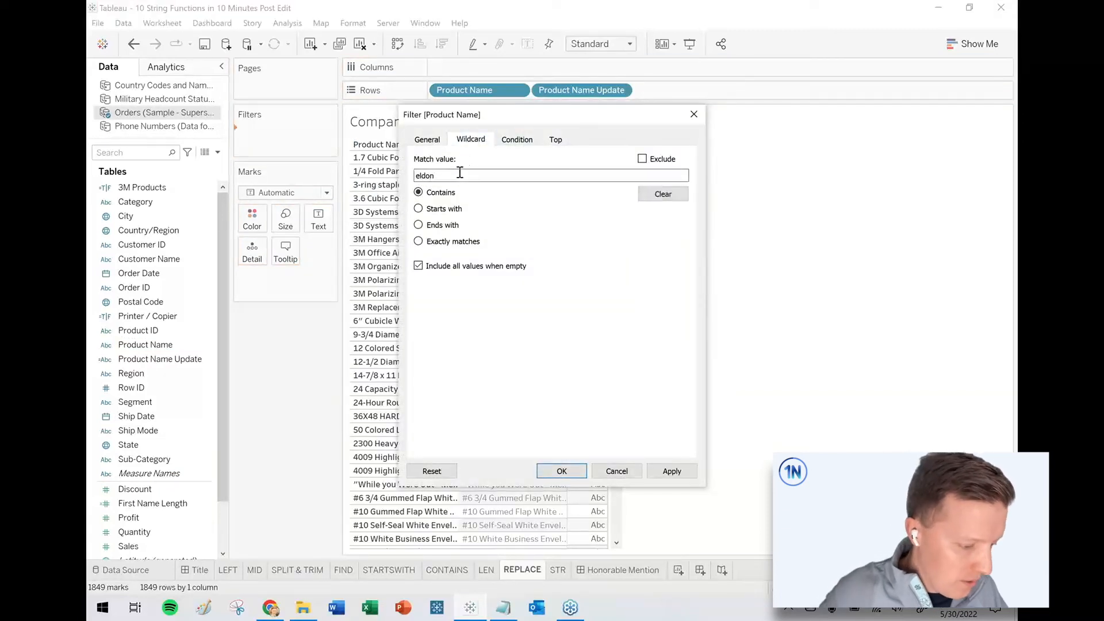
pyautogui.click(562, 471)
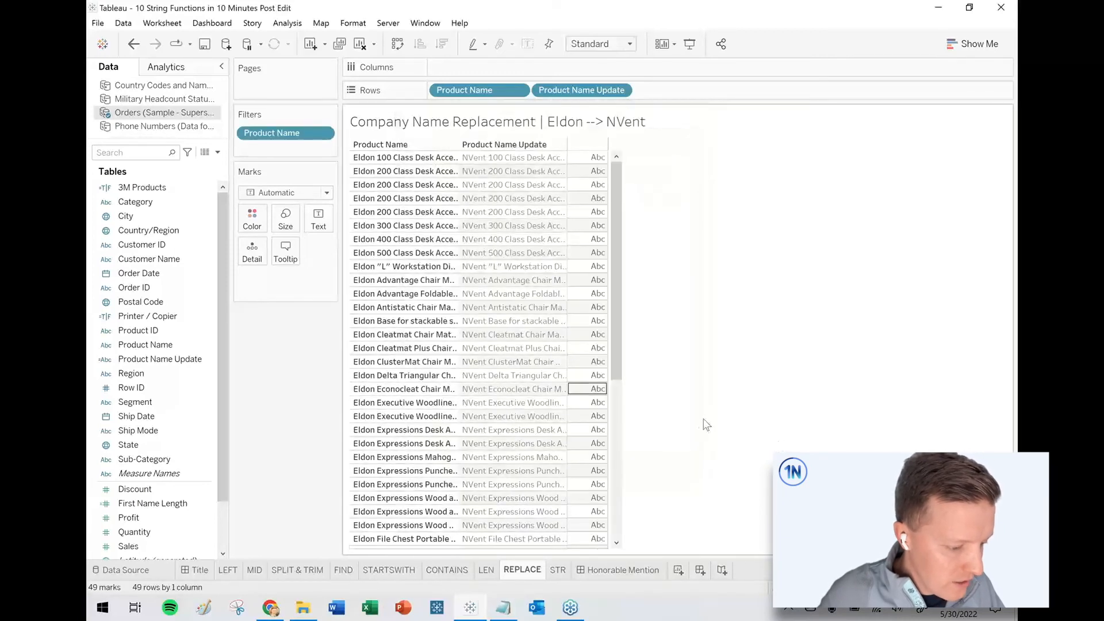
pyautogui.click(369, 226)
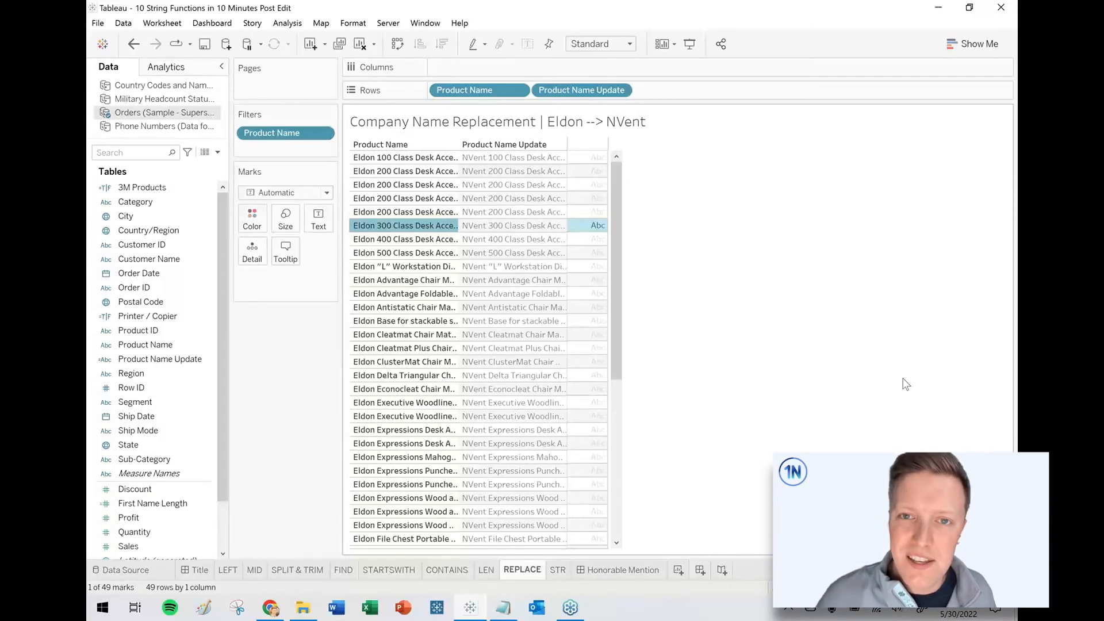
pyautogui.click(373, 228)
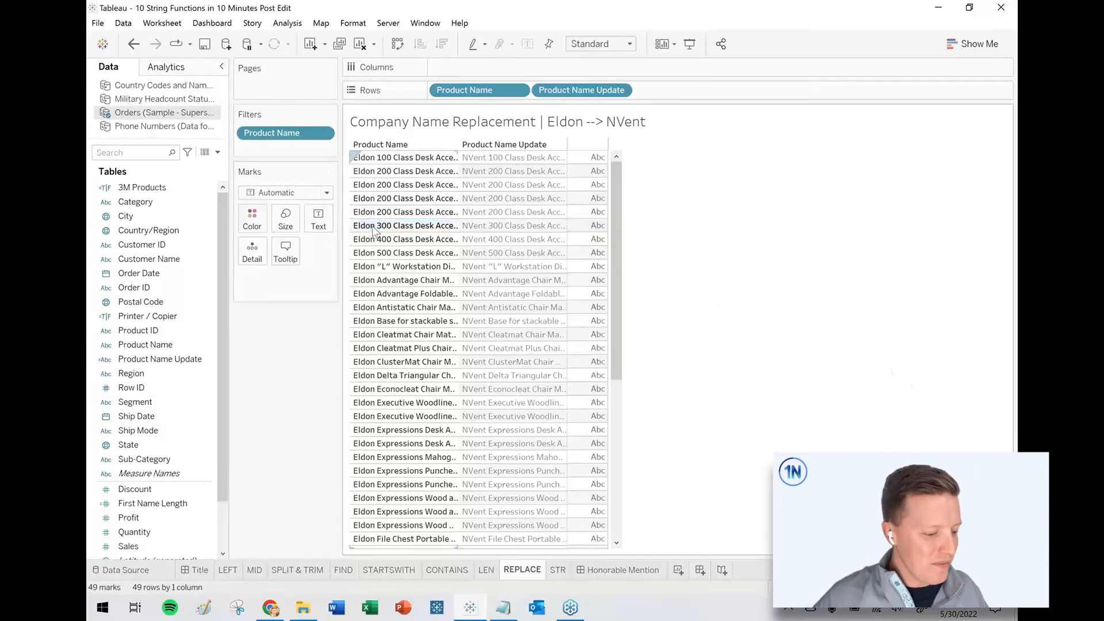
# Step: On the STR sheet, create a calculated field and name it Country Code, Name & Number
pyautogui.click(558, 570)
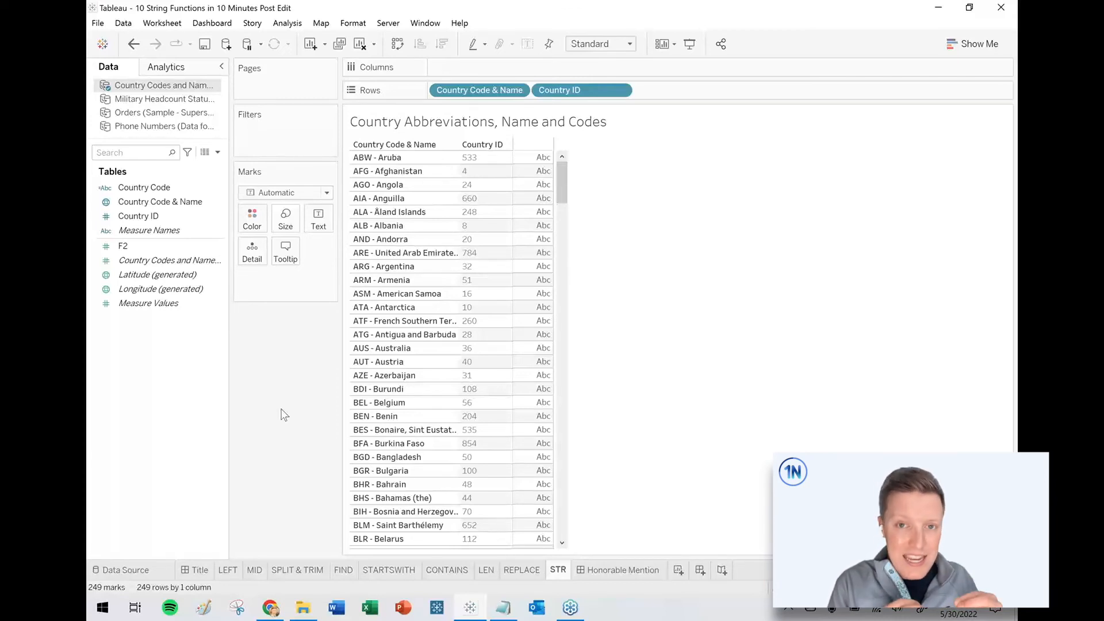
pyautogui.rightClick(144, 361)
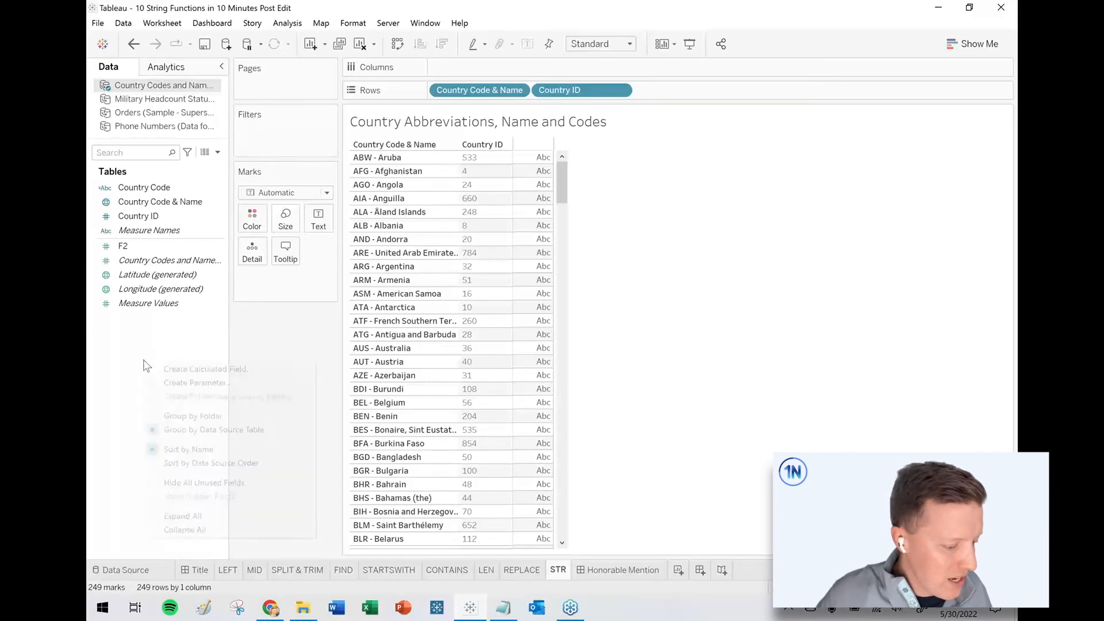
pyautogui.click(197, 371)
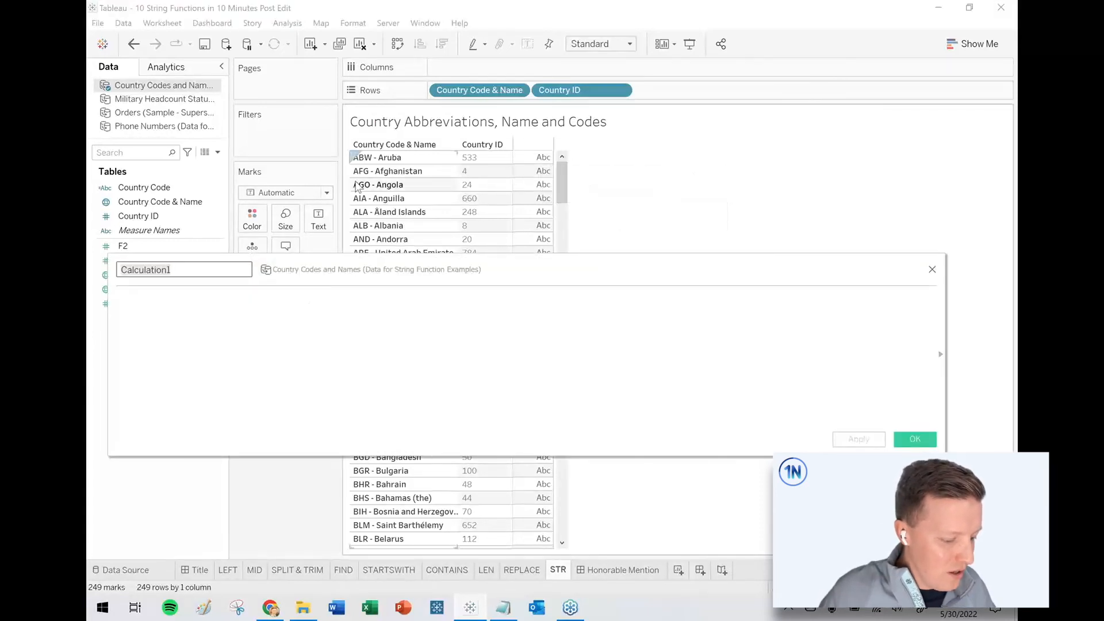
pyautogui.write('Country Code, Name & Number')
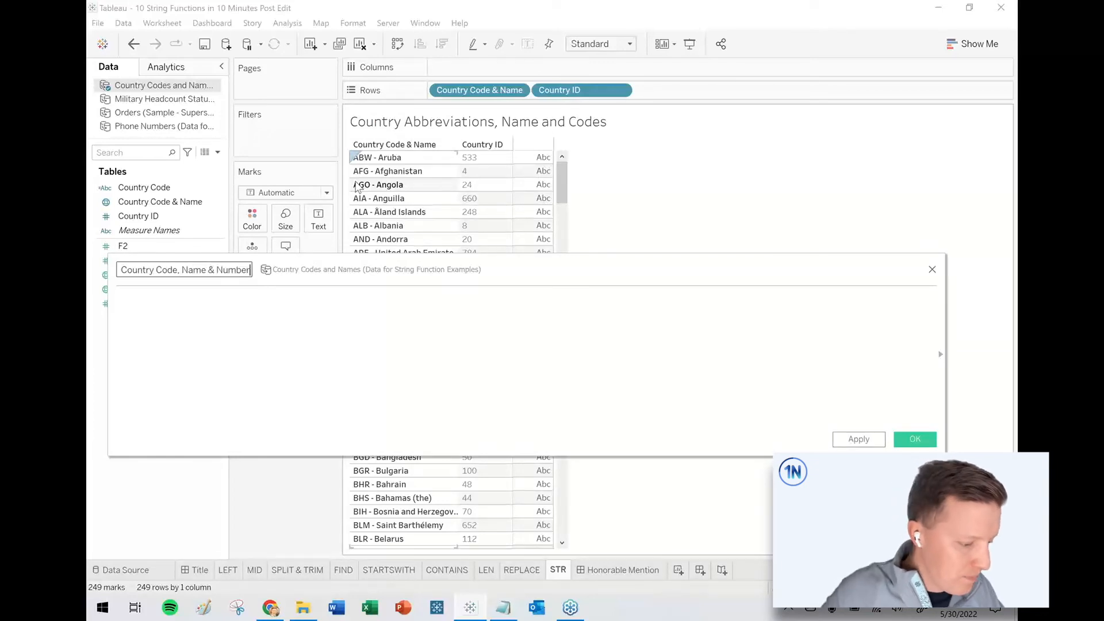
# Step: Enter the formula [Country Code & Name] + " (" + [Country ID] + ")" using the existing fields
pyautogui.moveTo(479, 90); pyautogui.dragTo(430, 299)
pyautogui.write('+')
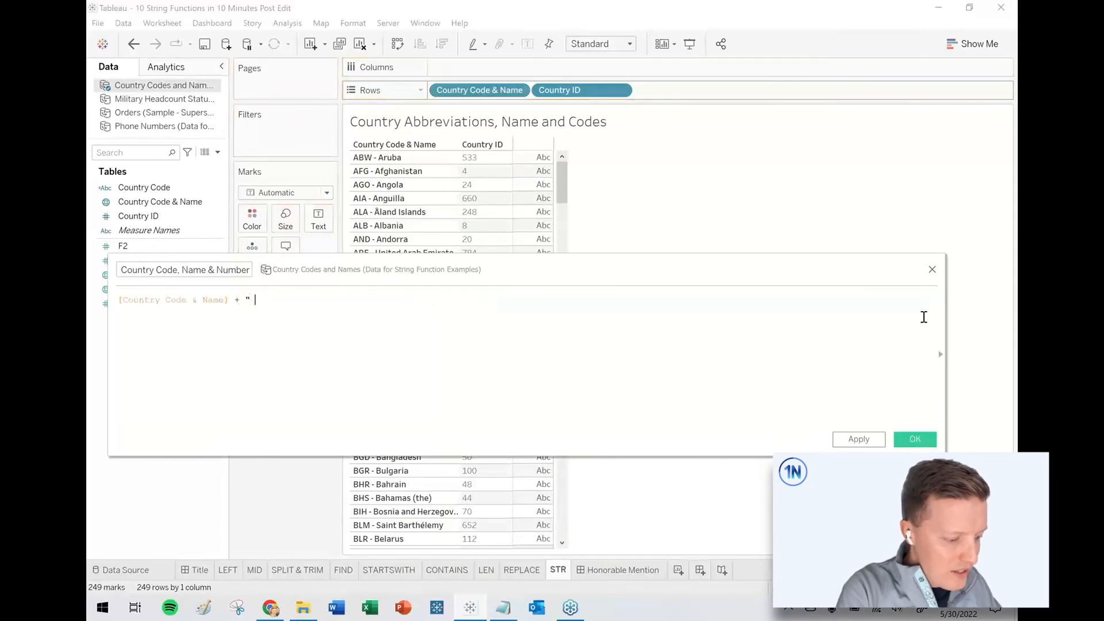
pyautogui.scroll(4, 920, 309)
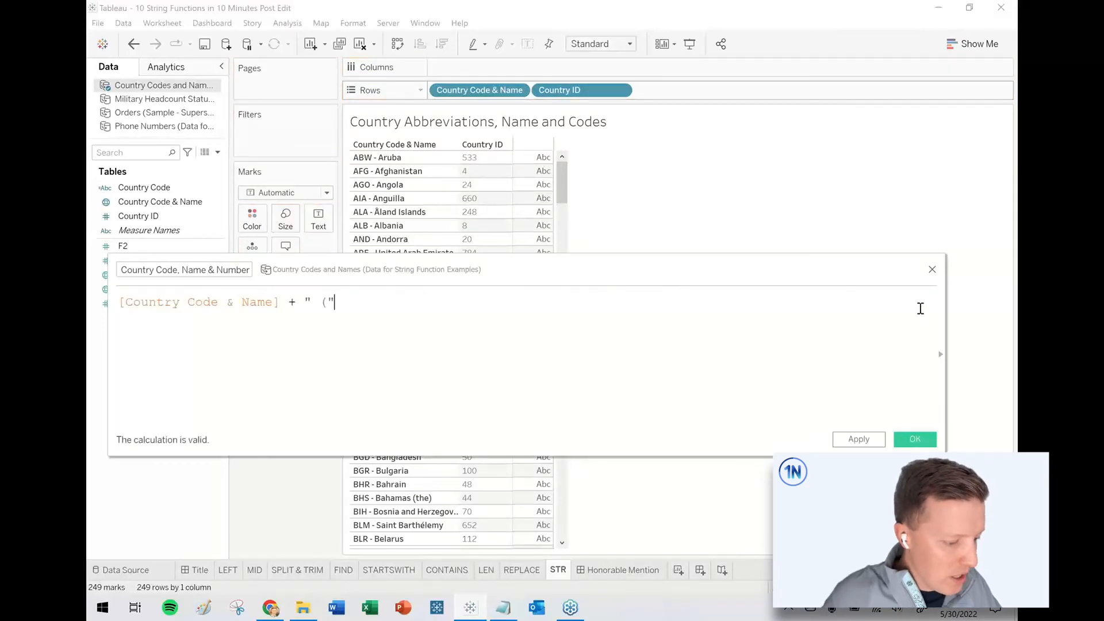
pyautogui.write('" ("')
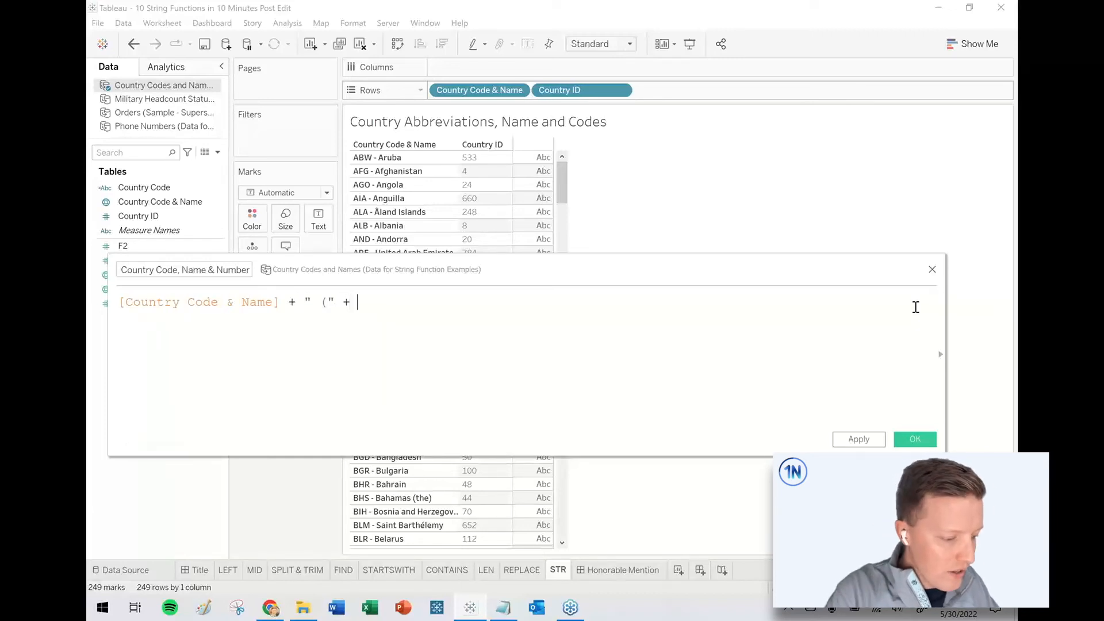
pyautogui.moveTo(138, 216); pyautogui.dragTo(557, 336)
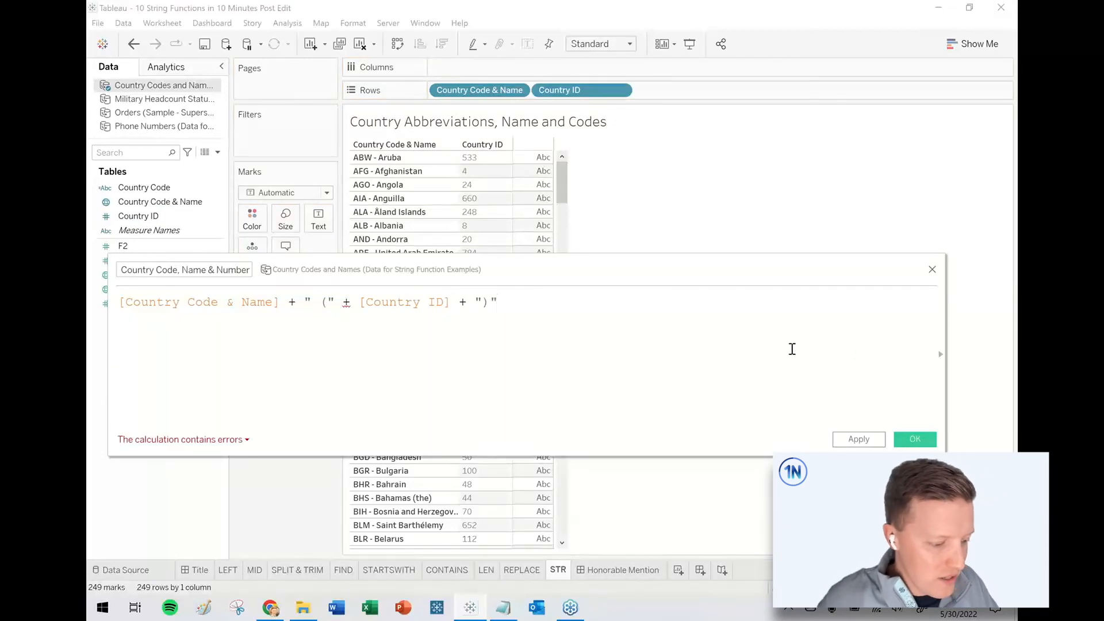
# Step: Check the calculation's error details and wrap Country ID in STR( ) within the formula
pyautogui.click(245, 441)
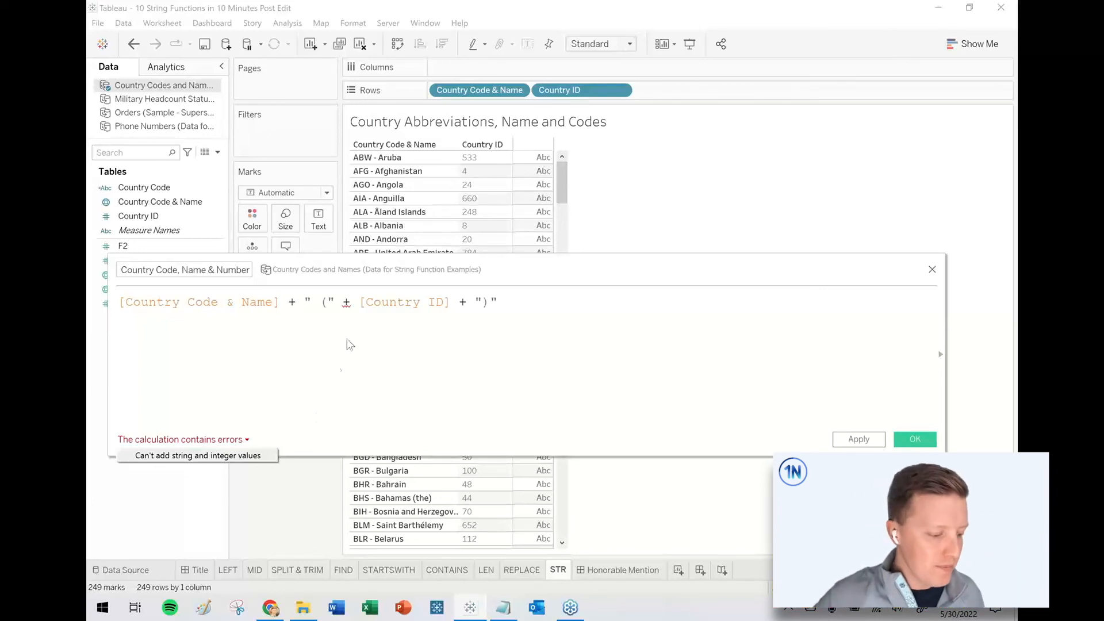
pyautogui.click(360, 302)
pyautogui.write('STR(')
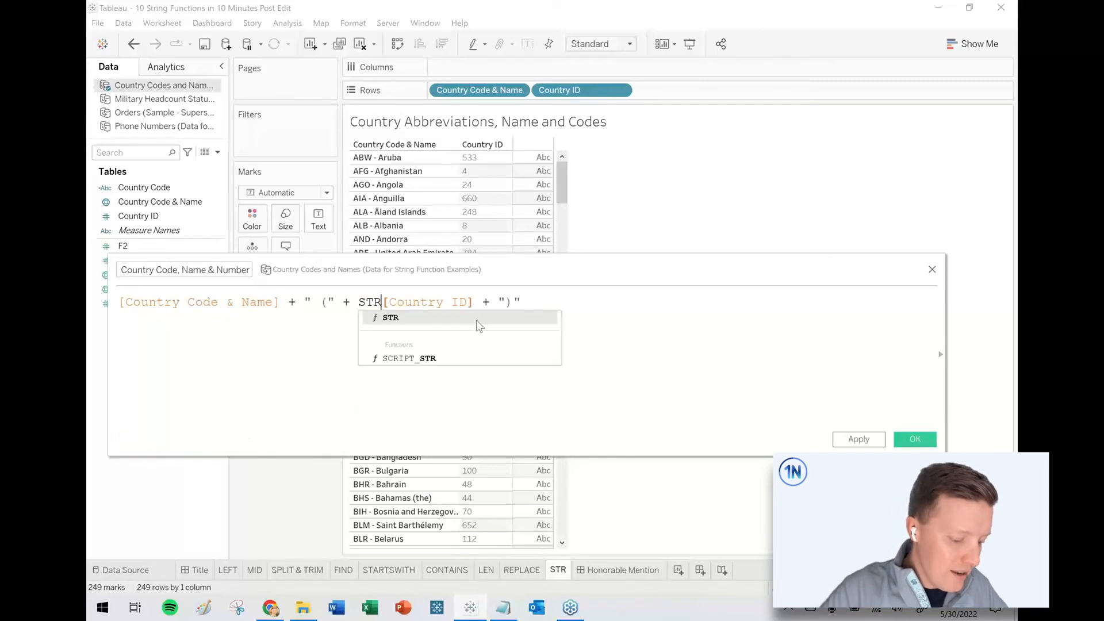
pyautogui.click(481, 303)
pyautogui.write(')')
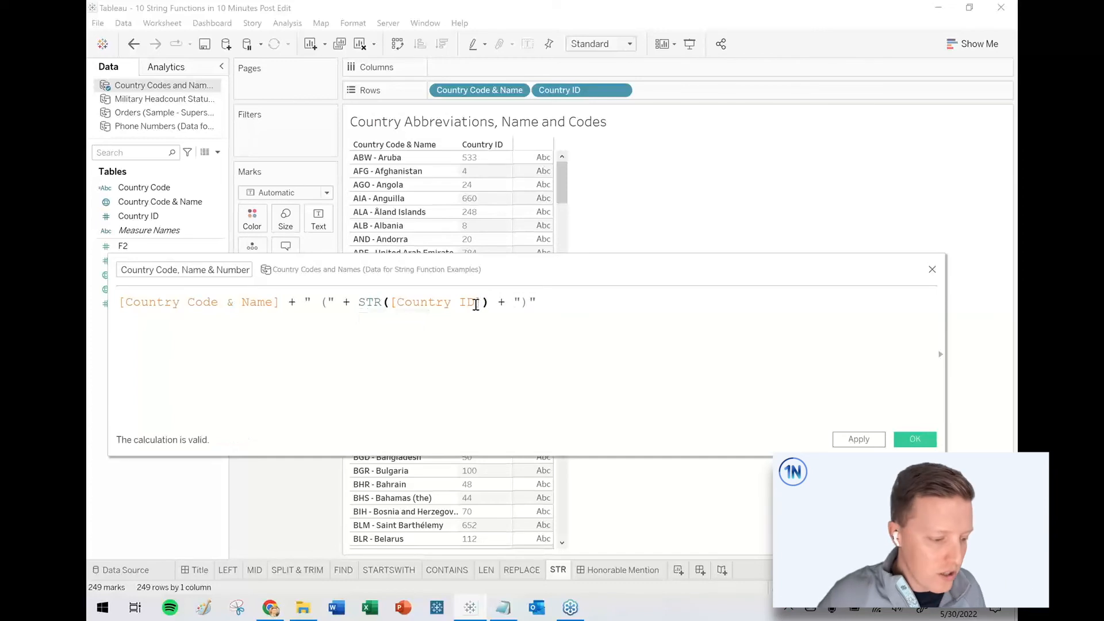
# Step: Apply and save the calculation, and add Country Code, Name & Number to the rows after Country ID
pyautogui.click(871, 439)
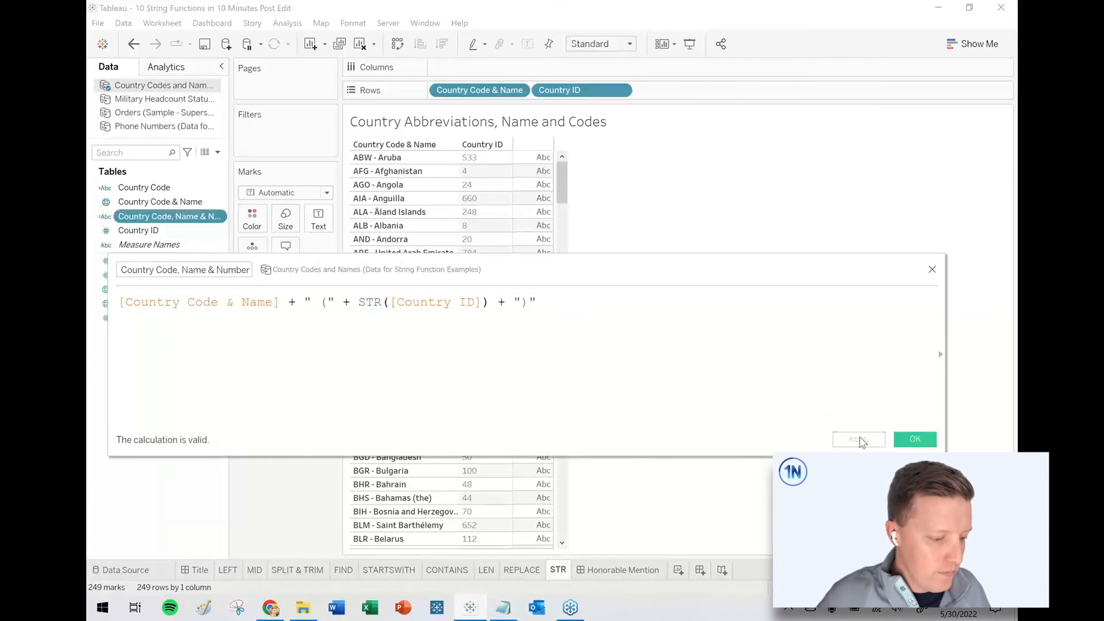
pyautogui.click(914, 439)
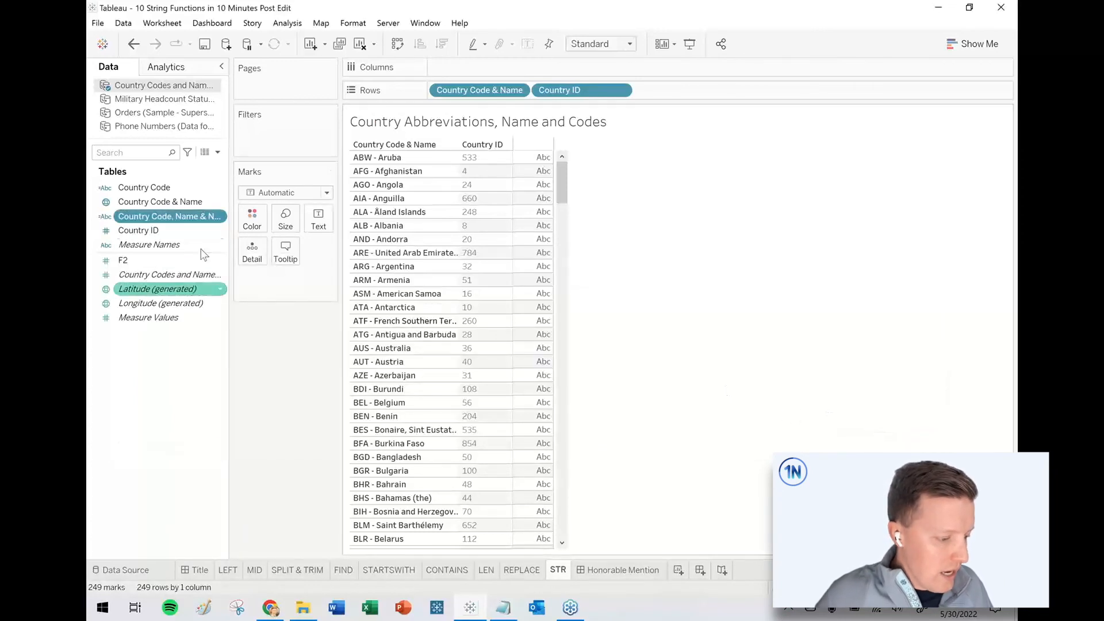
pyautogui.moveTo(166, 216); pyautogui.dragTo(710, 90)
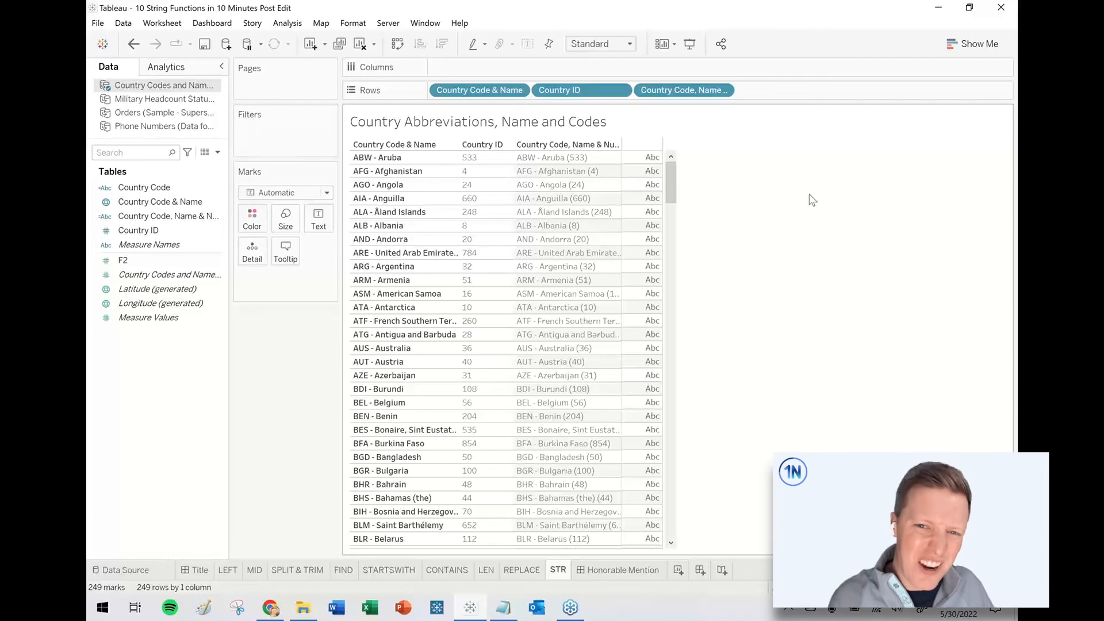
# Step: On the Honorable Mention dashboard, draw red annotation arrows pointing at FINDNTH and ENDSWITH
pyautogui.hotkey('ctrl', 'Tab')
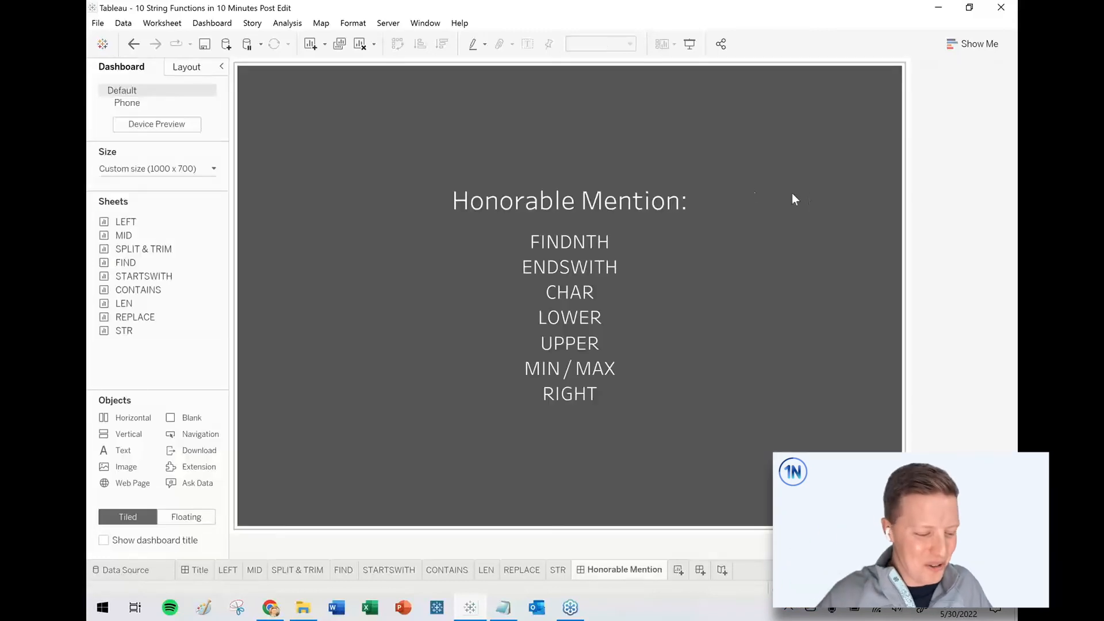
pyautogui.hotkey('ctrl', '2')
pyautogui.moveTo(613, 238); pyautogui.dragTo(713, 214)
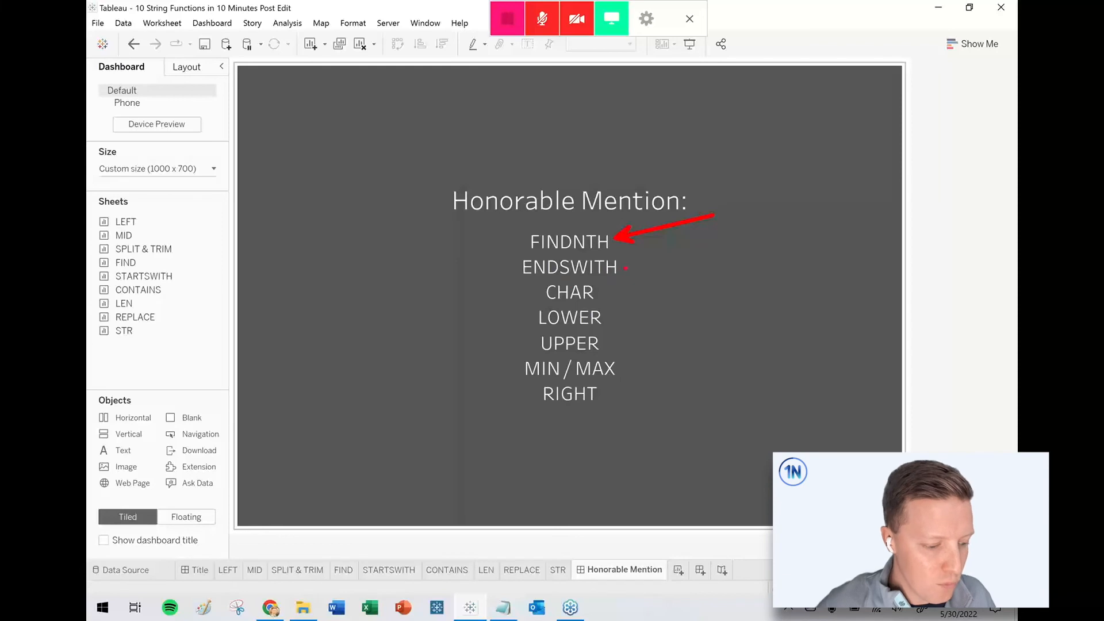
pyautogui.moveTo(626, 267); pyautogui.dragTo(655, 266)
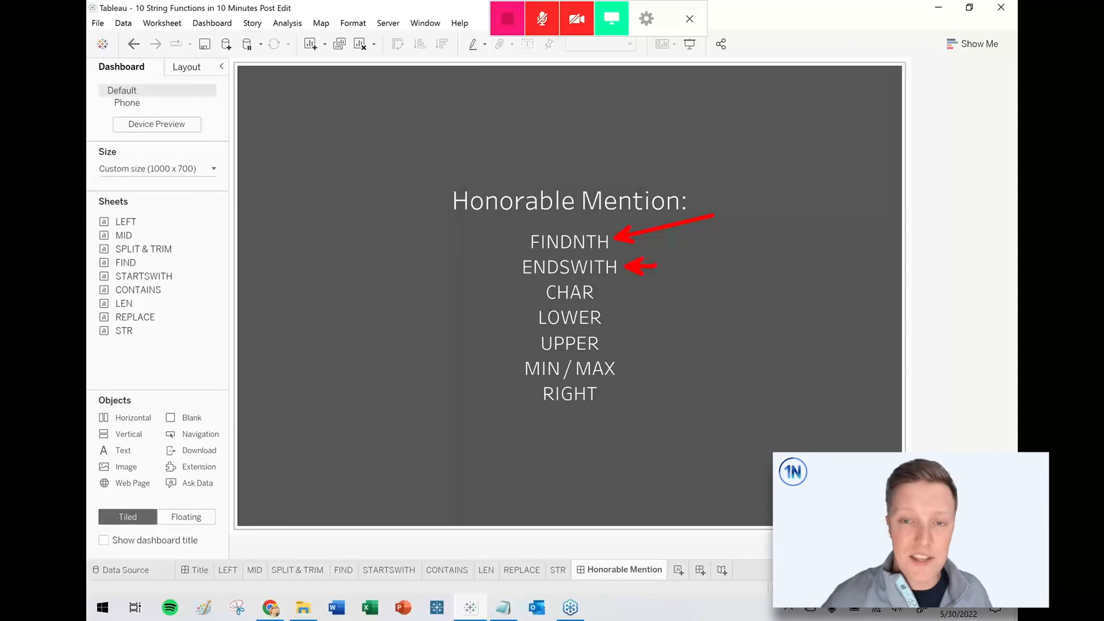